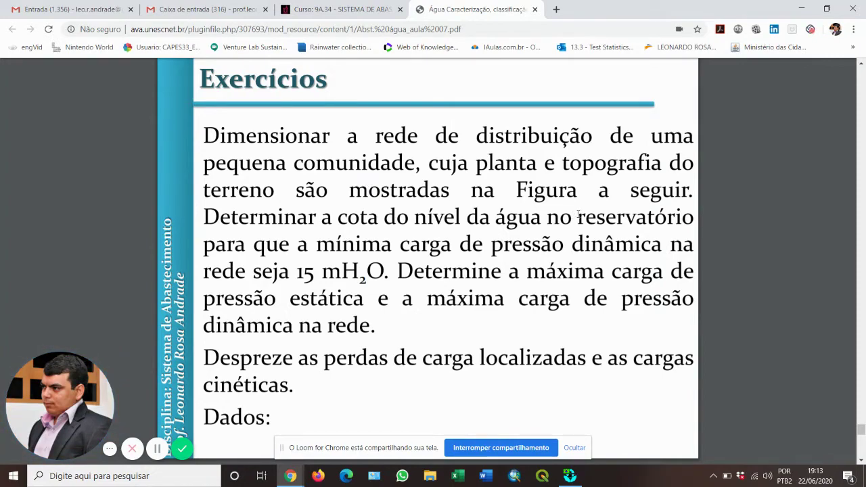
- Bring up the network layout figure in the exercise PDF and switch to EPANET
{"action": "scroll", "coordinate": [578, 215], "scroll_direction": "down", "scroll_amount": 10}
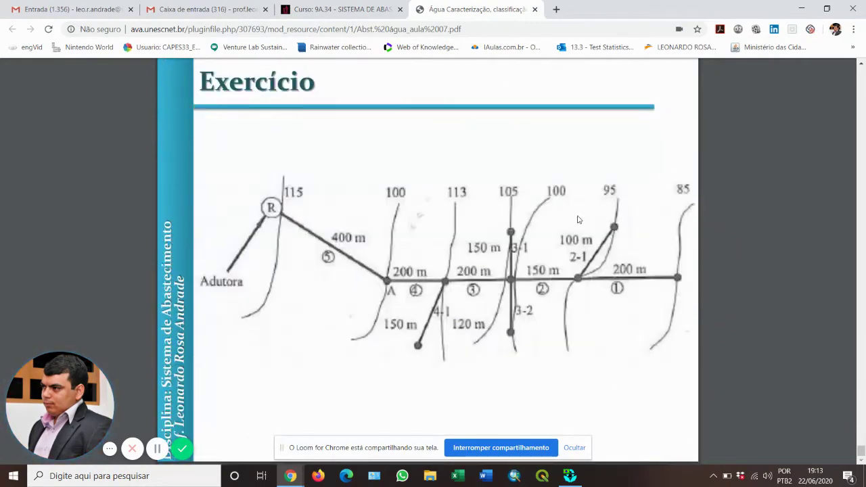
{"action": "left_click", "coordinate": [570, 475]}
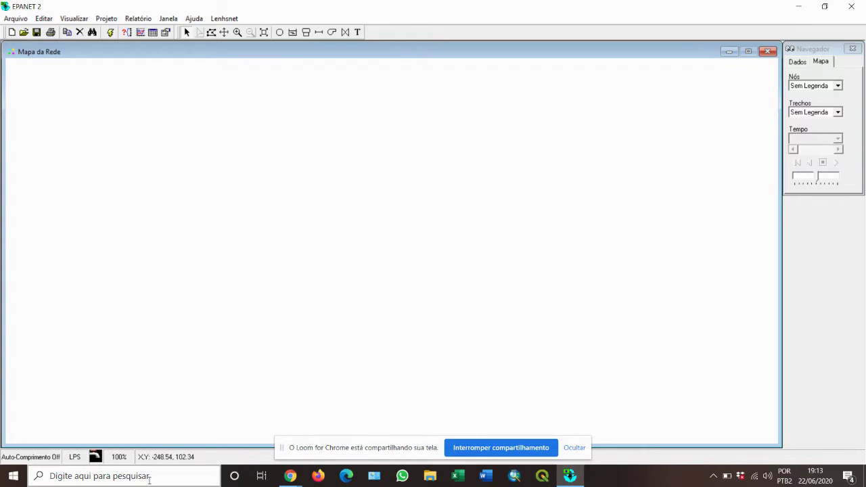
- Try the Windows Magnifier (Lupa) at 200%, restore it to 100% and close it
{"action": "left_click", "coordinate": [150, 480]}
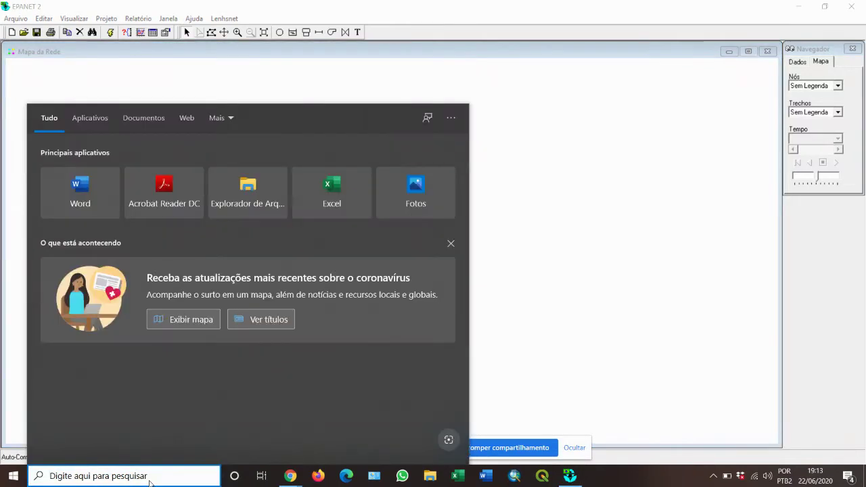
{"action": "type", "text": "lupa"}
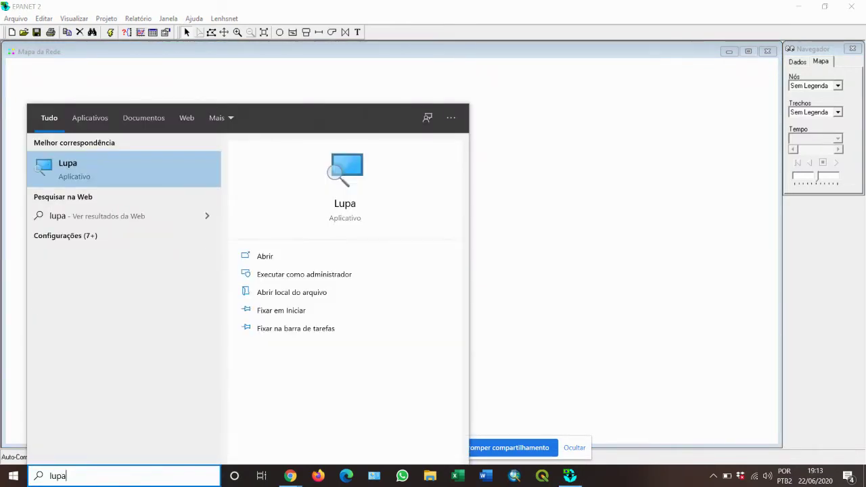
{"action": "left_click", "coordinate": [174, 181]}
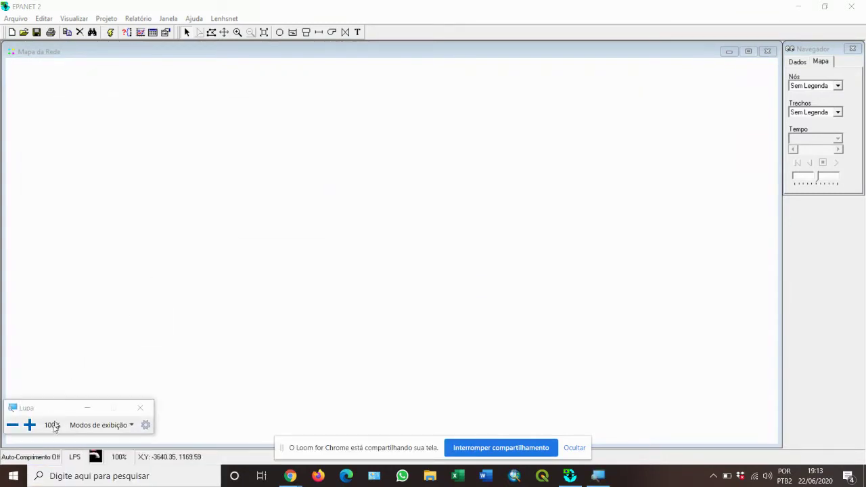
{"action": "left_click", "coordinate": [29, 425]}
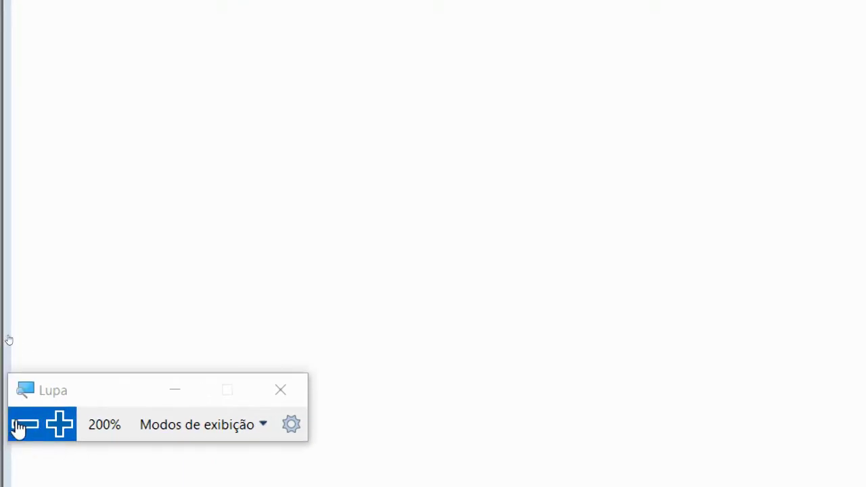
{"action": "left_click", "coordinate": [19, 426]}
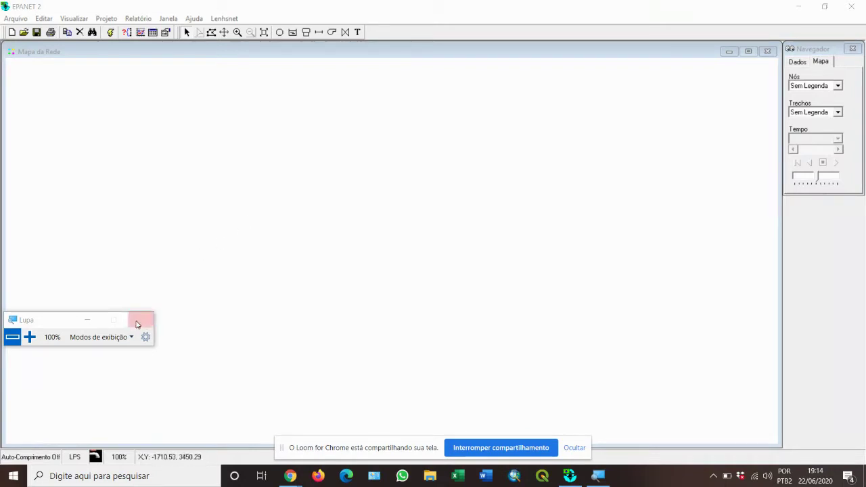
{"action": "left_click", "coordinate": [140, 319]}
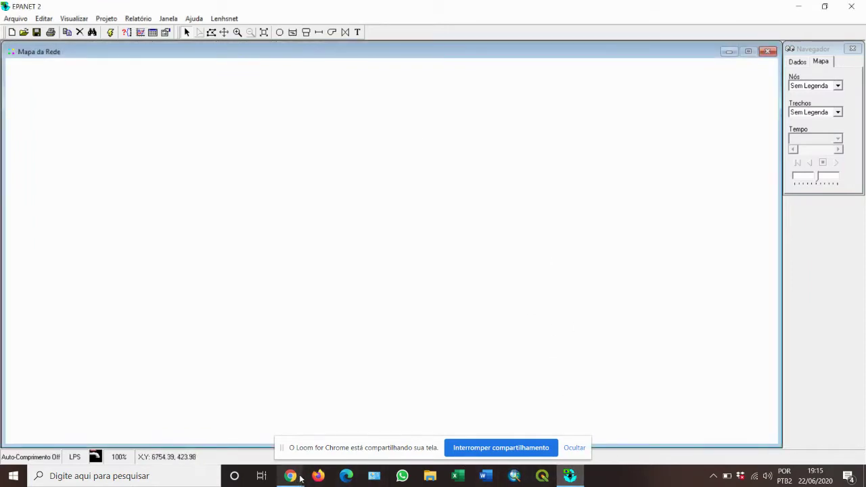
- Switch to Chrome to check the network layout in the exercise figure, and return to EPANET
{"action": "mouse_move", "coordinate": [290, 475]}
{"action": "left_click", "coordinate": [252, 396]}
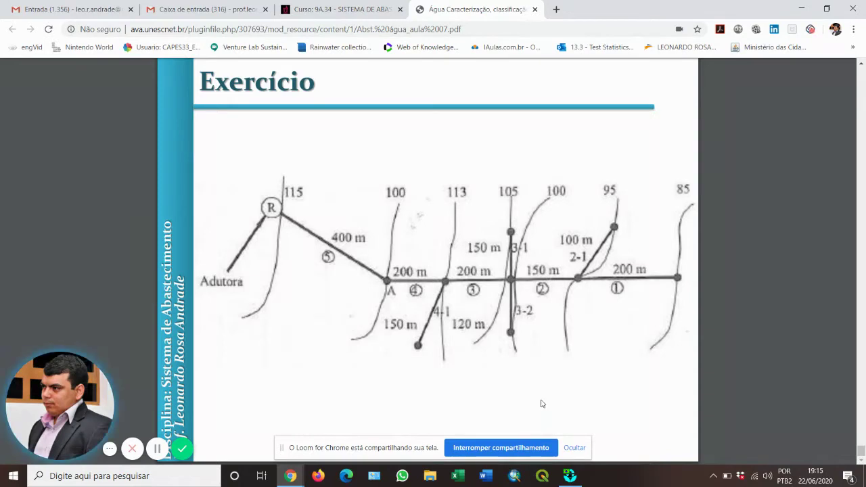
{"action": "key", "text": "alt+Tab"}
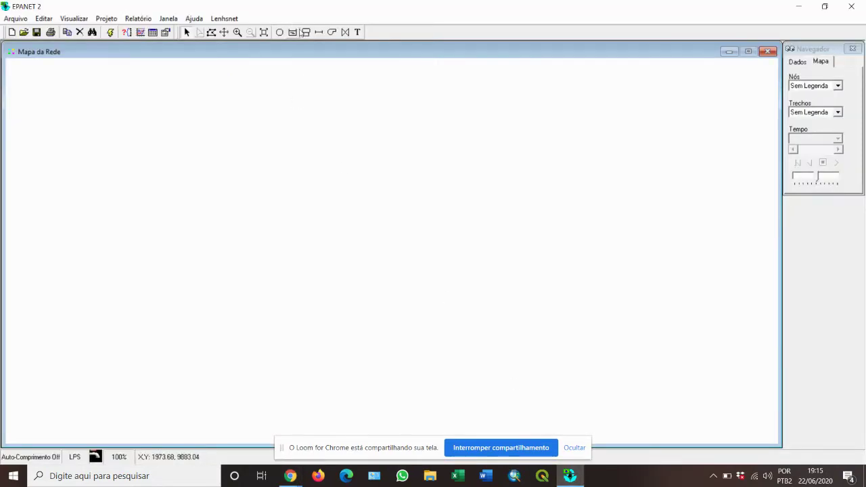
- Place a reservoir at the network's upper-left end and nine junctions: five along the main line and four as branch ends
{"action": "left_click", "coordinate": [292, 32]}
{"action": "left_click", "coordinate": [175, 139]}
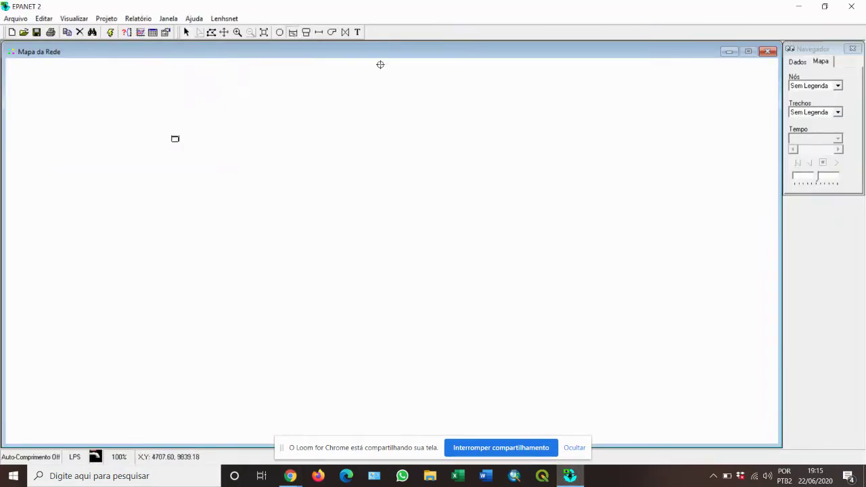
{"action": "left_click", "coordinate": [279, 32]}
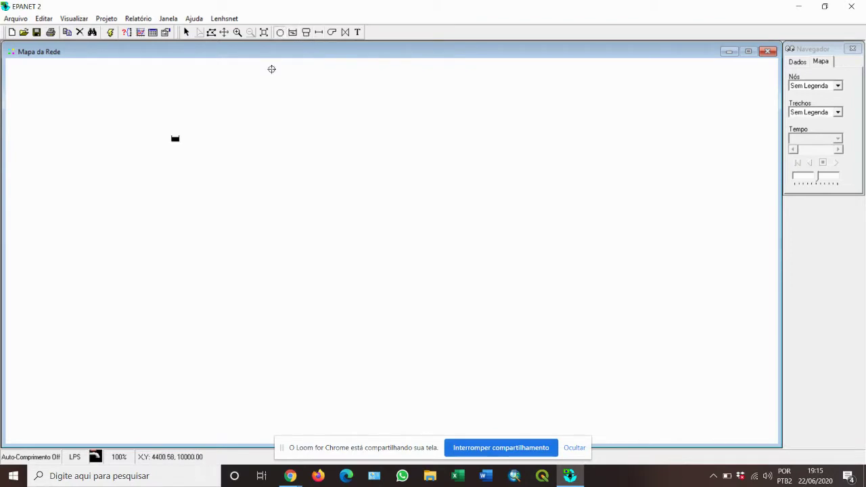
{"action": "left_click", "coordinate": [261, 199]}
{"action": "left_click", "coordinate": [370, 205]}
{"action": "left_click", "coordinate": [320, 276]}
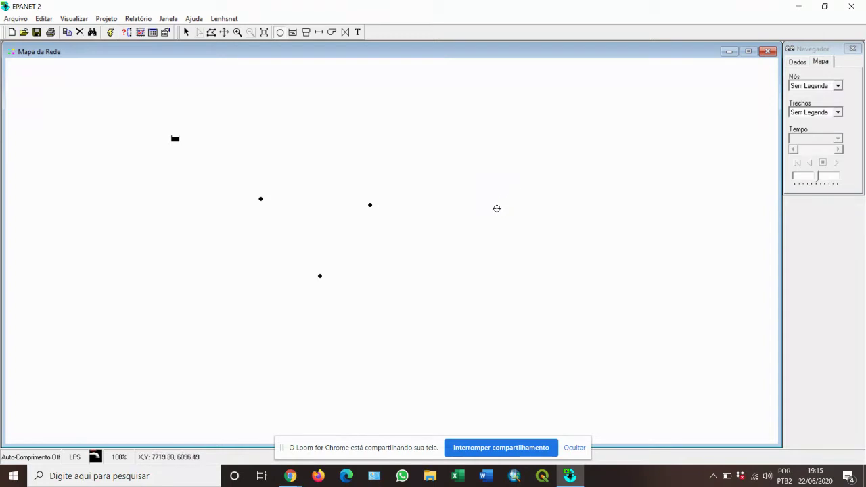
{"action": "left_click", "coordinate": [496, 208]}
{"action": "left_click", "coordinate": [496, 135]}
{"action": "left_click", "coordinate": [494, 294]}
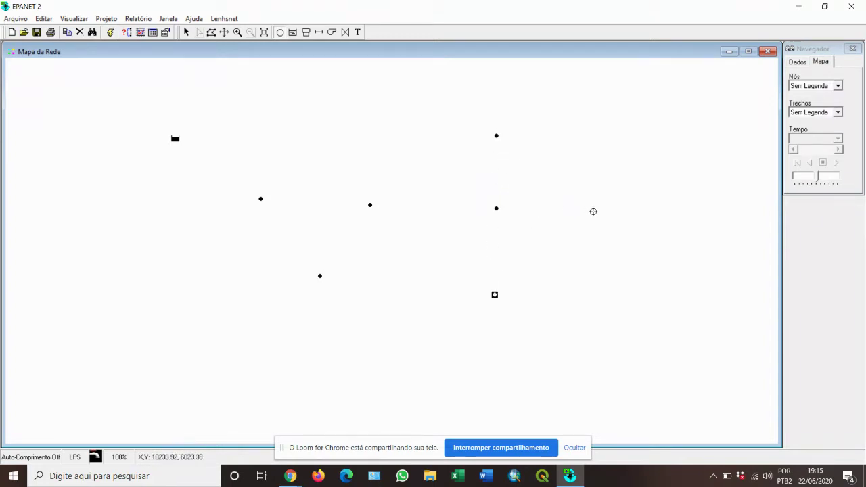
{"action": "left_click", "coordinate": [594, 208]}
{"action": "left_click", "coordinate": [666, 151]}
{"action": "left_click", "coordinate": [732, 214]}
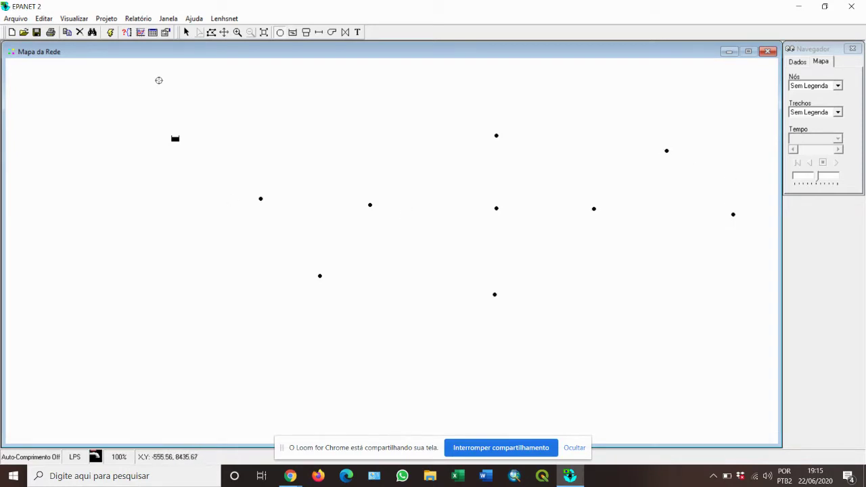
- Draw pipes from the reservoir along the first three main-line junctions, including the lower branch off the second junction
{"action": "left_click", "coordinate": [319, 32]}
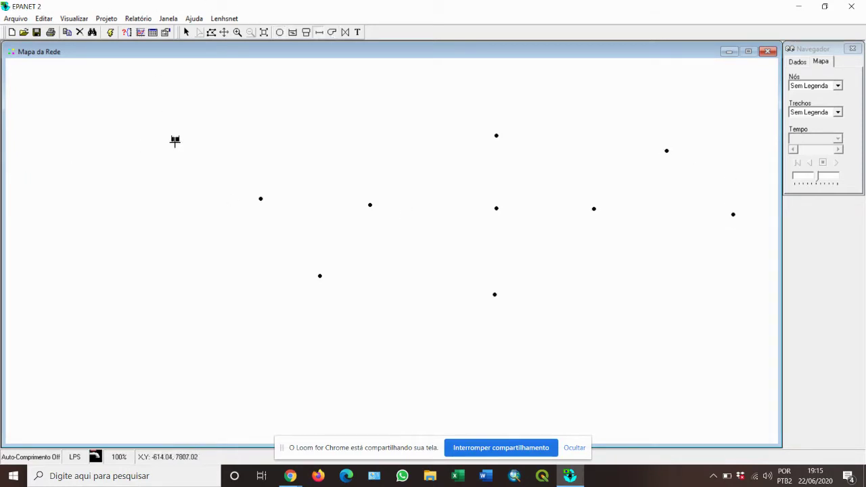
{"action": "left_click", "coordinate": [174, 139]}
{"action": "left_click", "coordinate": [261, 198]}
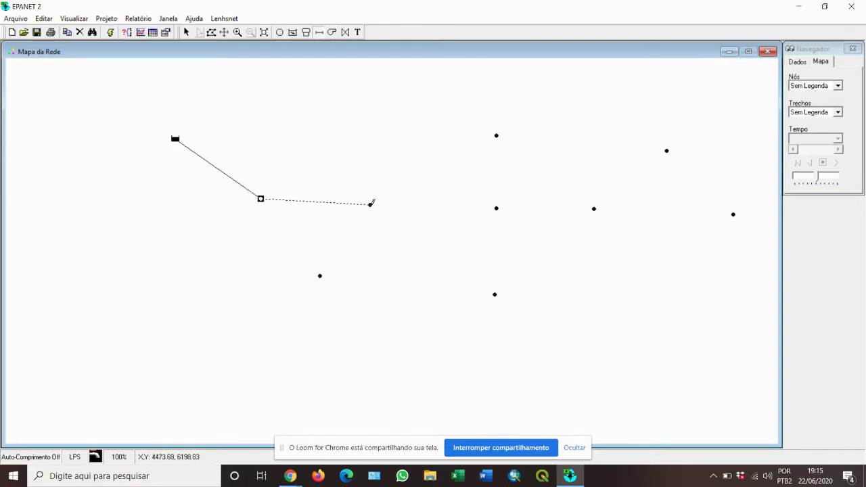
{"action": "left_click", "coordinate": [370, 204]}
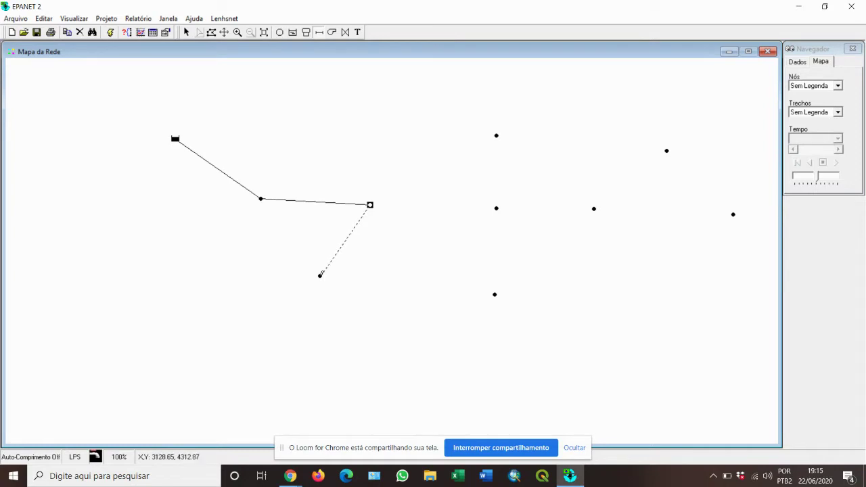
{"action": "left_click", "coordinate": [320, 276]}
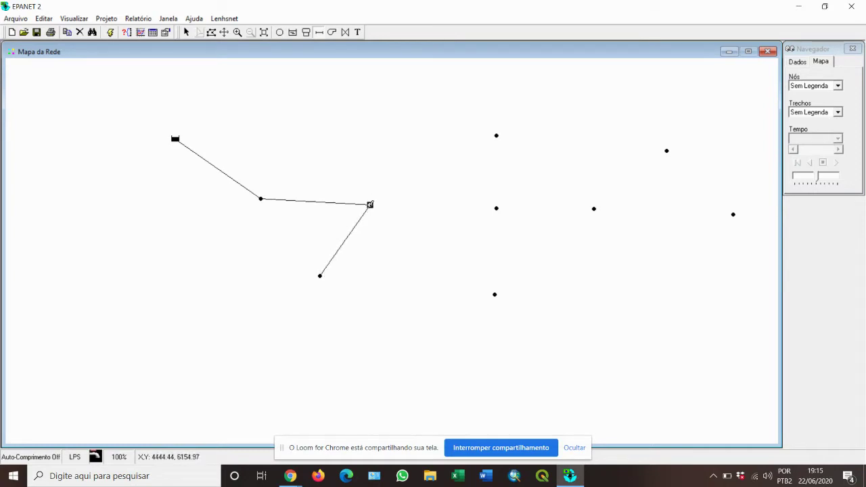
{"action": "left_click", "coordinate": [370, 205]}
{"action": "left_click", "coordinate": [496, 207]}
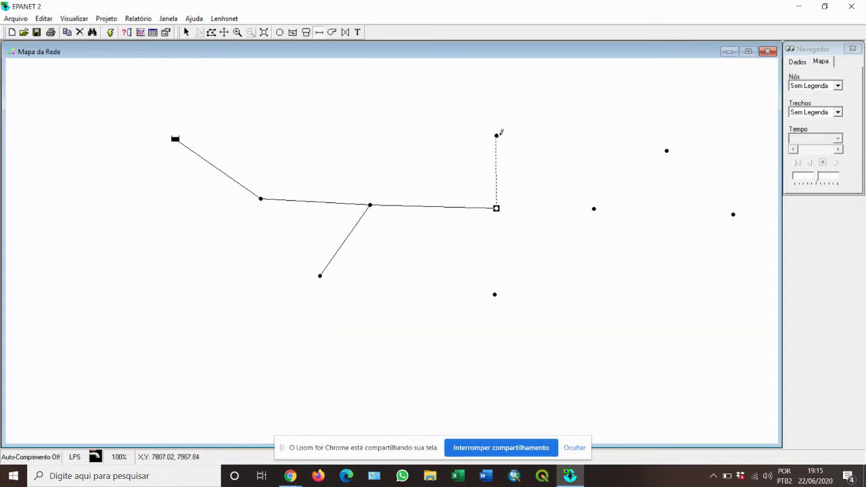
- Draw pipes from the third main-line junction to its upper and lower branch ends and to the fourth main-line junction
{"action": "left_click", "coordinate": [496, 134]}
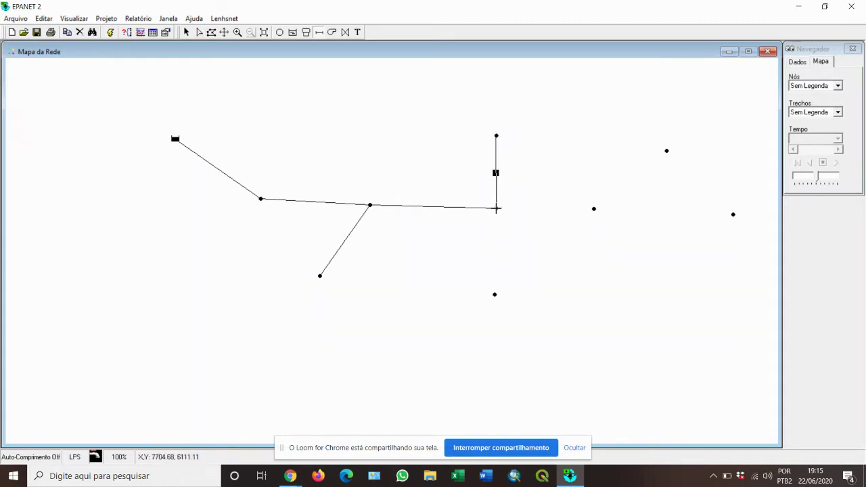
{"action": "left_click", "coordinate": [497, 208]}
{"action": "left_click", "coordinate": [494, 293]}
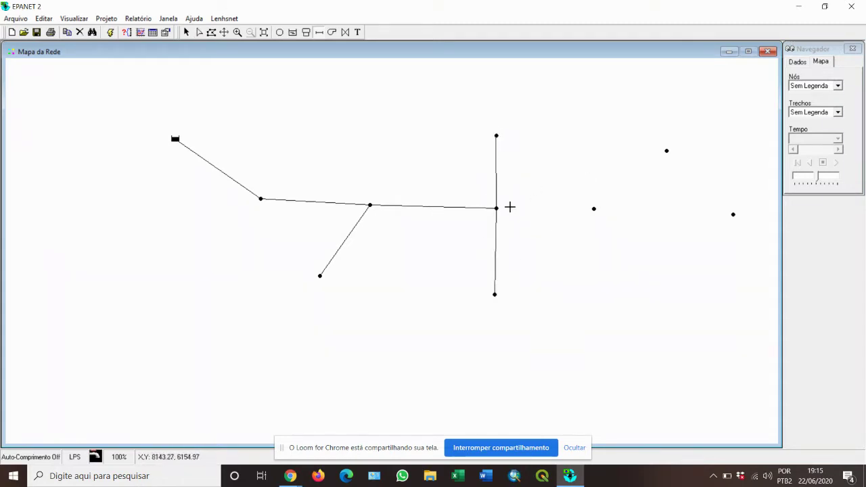
{"action": "left_click", "coordinate": [497, 207]}
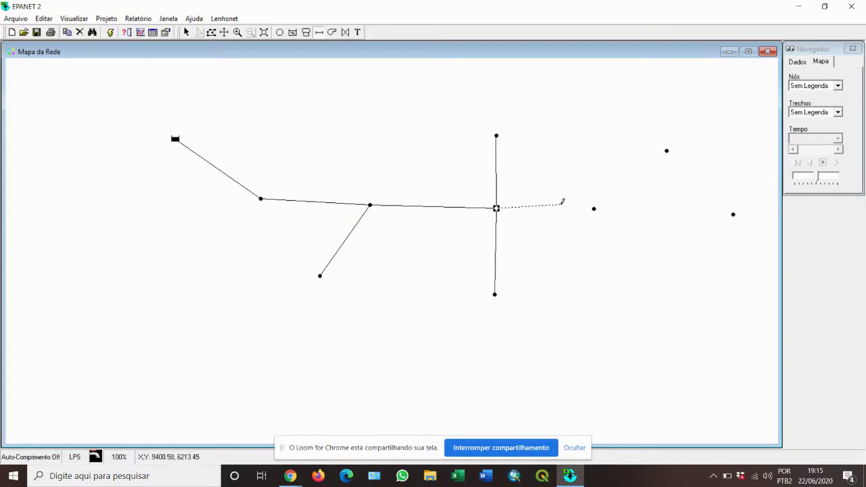
{"action": "left_click", "coordinate": [593, 208]}
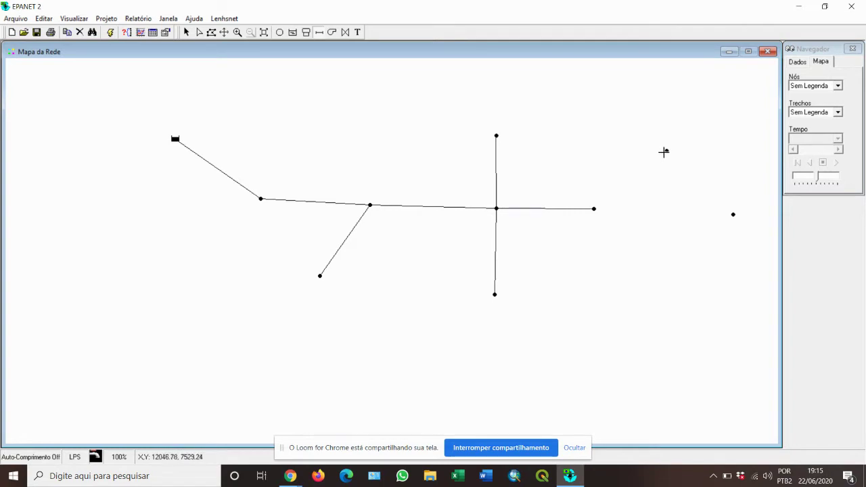
- Draw pipes connecting the fourth main-line junction to its upper branch end and to the final main-line junction
{"action": "left_click", "coordinate": [665, 149]}
{"action": "left_click", "coordinate": [593, 209]}
{"action": "left_click", "coordinate": [593, 209]}
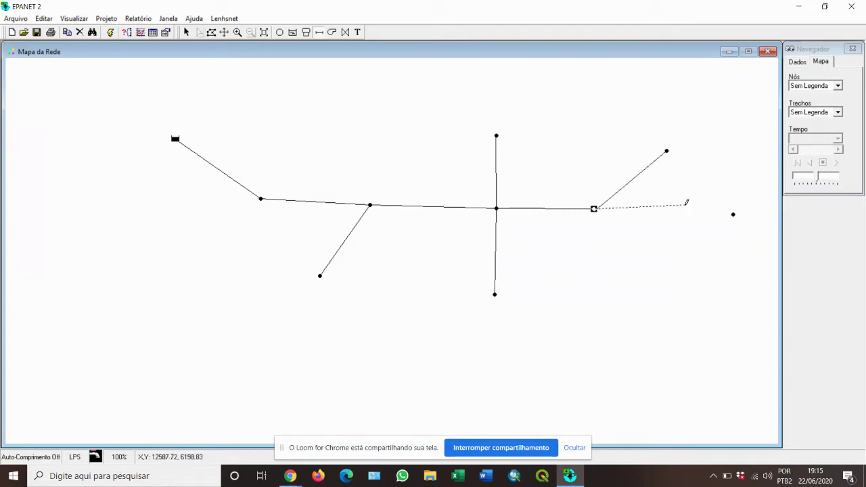
{"action": "left_click", "coordinate": [733, 213]}
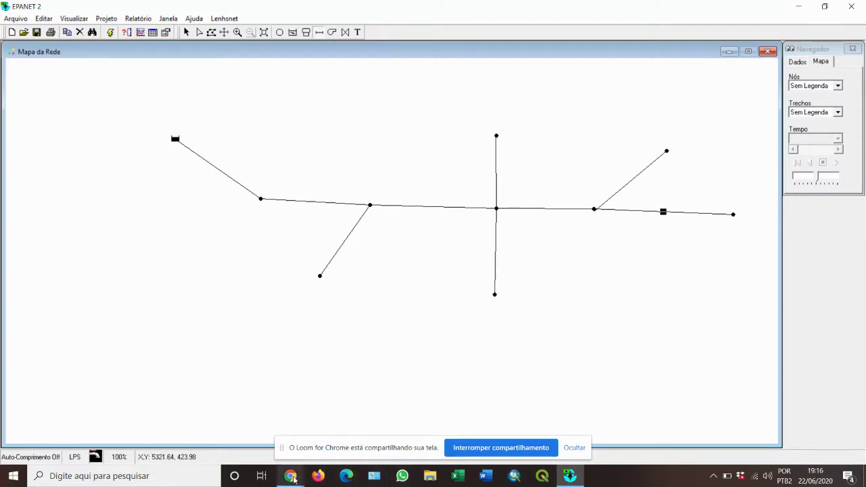
- Switch to Chrome and examine the pipe lengths and ground elevations in the exercise's network figure
{"action": "mouse_move", "coordinate": [290, 477]}
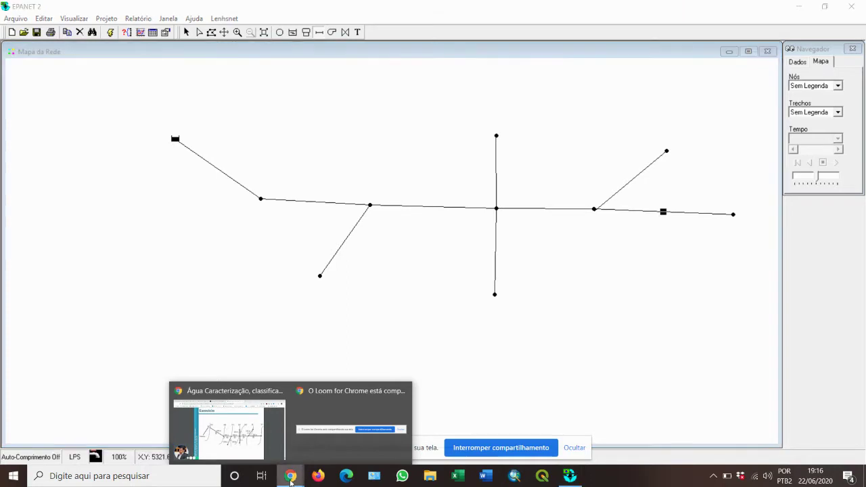
{"action": "left_click", "coordinate": [249, 405]}
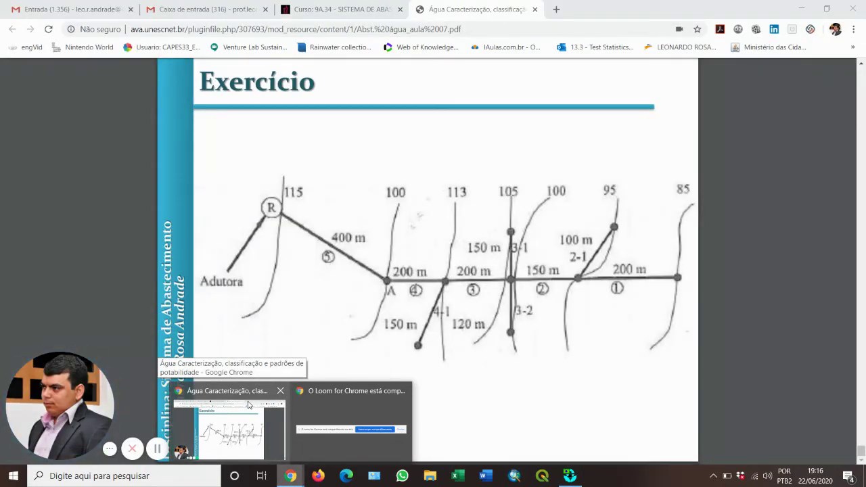
{"action": "left_click", "coordinate": [248, 404]}
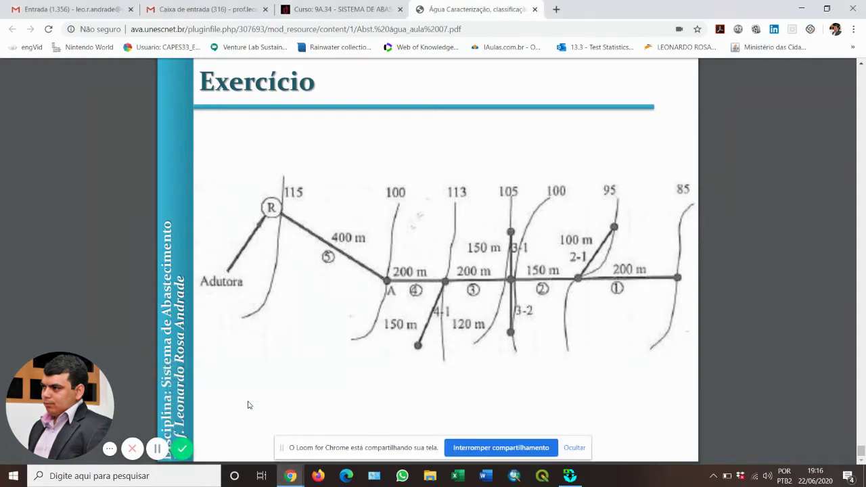
- Switch back to EPANET and start a new project without saving the drawn network
{"action": "left_click", "coordinate": [569, 475]}
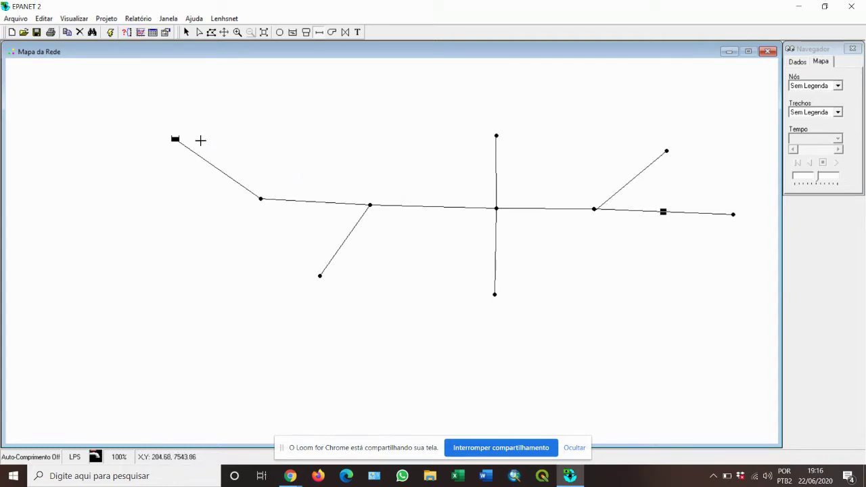
{"action": "left_click", "coordinate": [12, 33]}
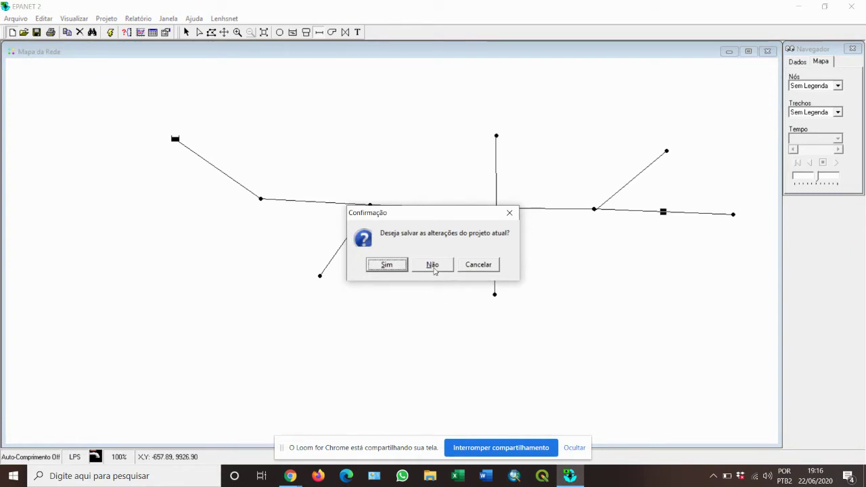
{"action": "left_click", "coordinate": [432, 264]}
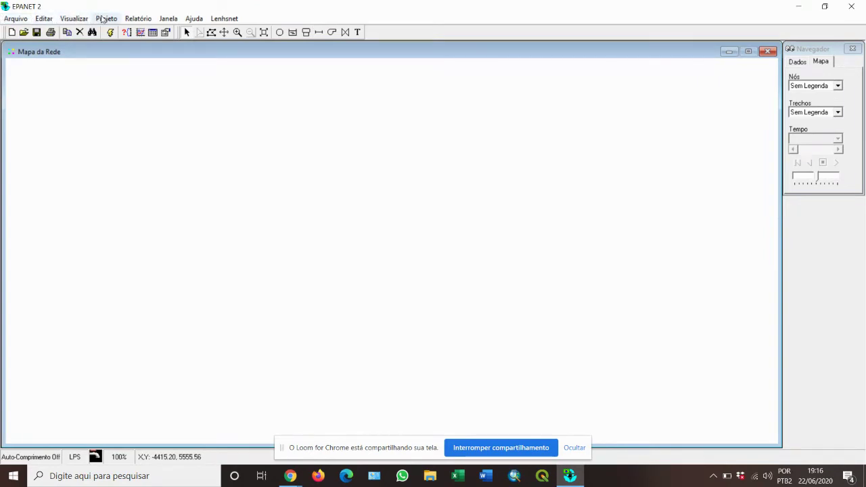
- Open the project's default settings and go through the object properties to the hydraulic options
{"action": "left_click", "coordinate": [50, 18]}
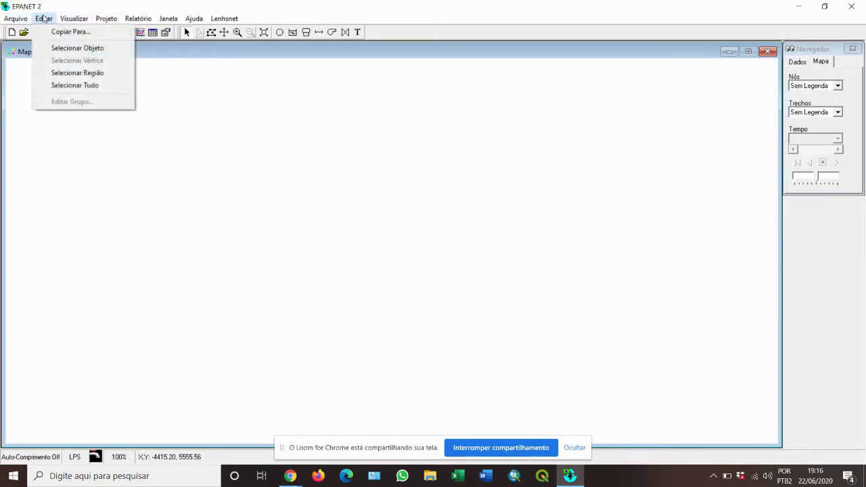
{"action": "mouse_move", "coordinate": [73, 21]}
{"action": "mouse_move", "coordinate": [103, 22]}
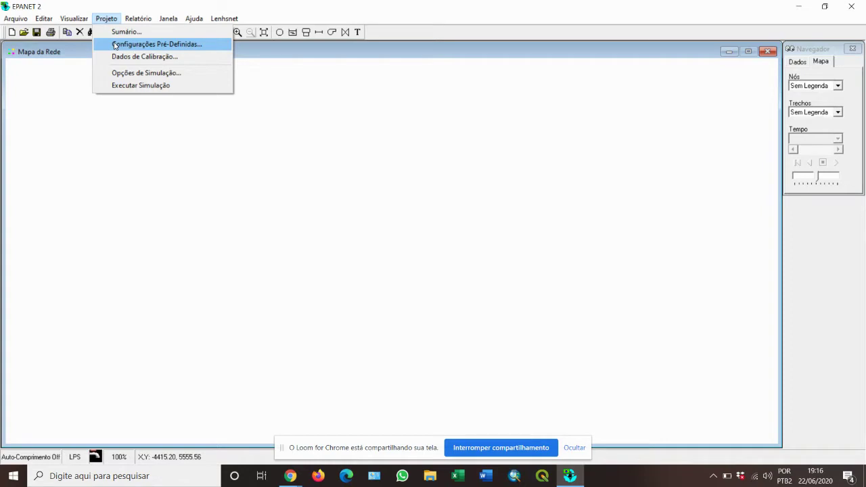
{"action": "left_click", "coordinate": [115, 46]}
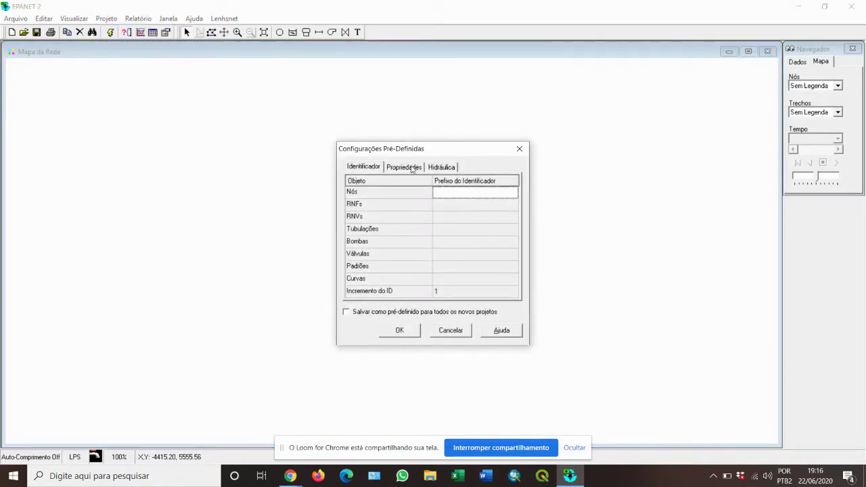
{"action": "left_click", "coordinate": [411, 168]}
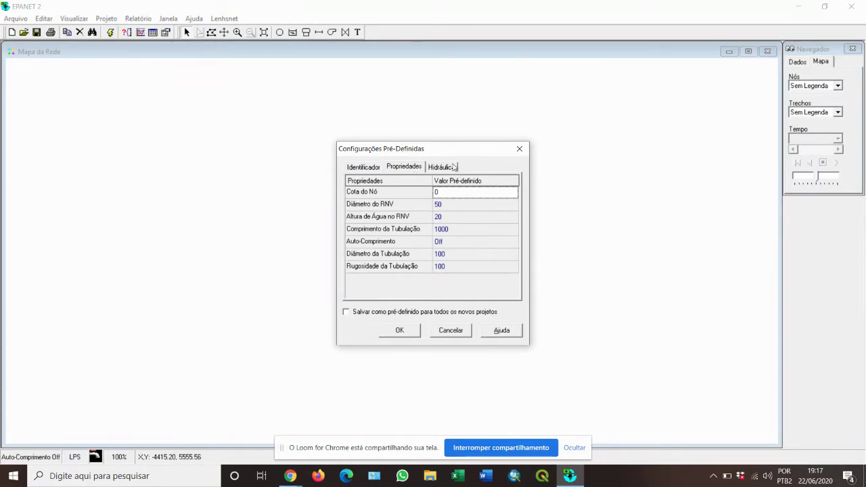
{"action": "left_click", "coordinate": [454, 167]}
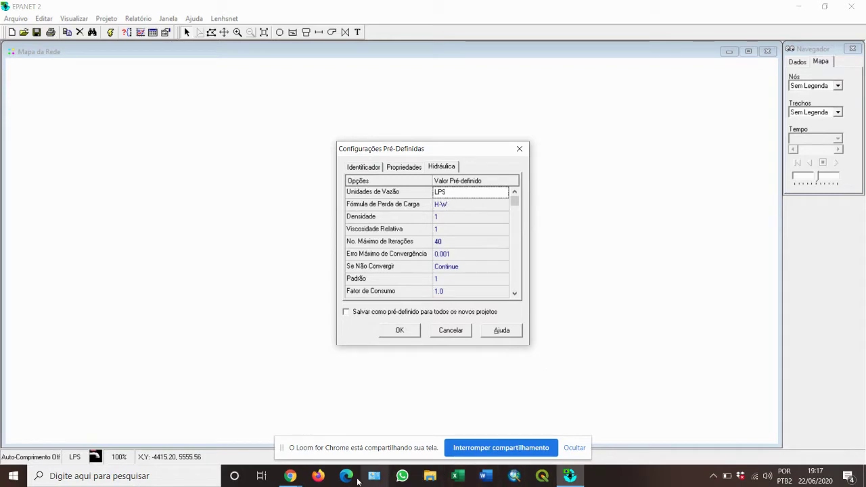
- Switch to Chrome and examine the exercise's input data, highlighting the friction factor of the galvanized steel pipes
{"action": "left_click", "coordinate": [290, 475]}
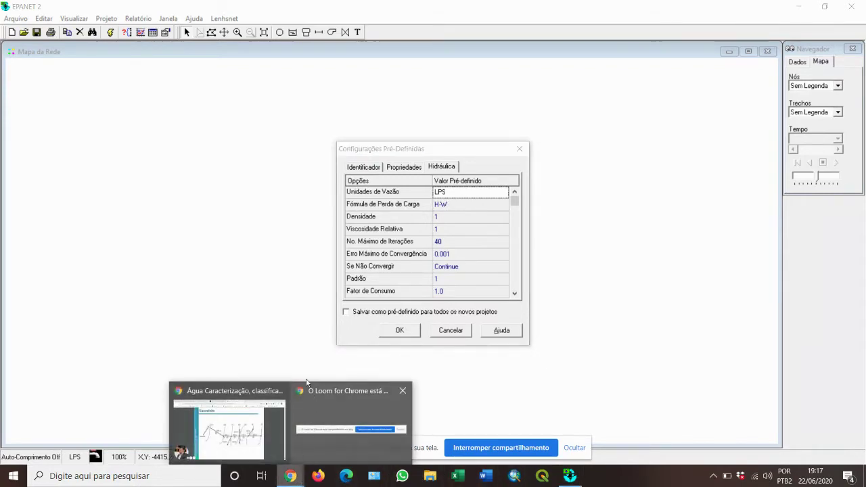
{"action": "left_click", "coordinate": [251, 396]}
{"action": "scroll", "coordinate": [404, 232], "scroll_direction": "down", "scroll_amount": 10}
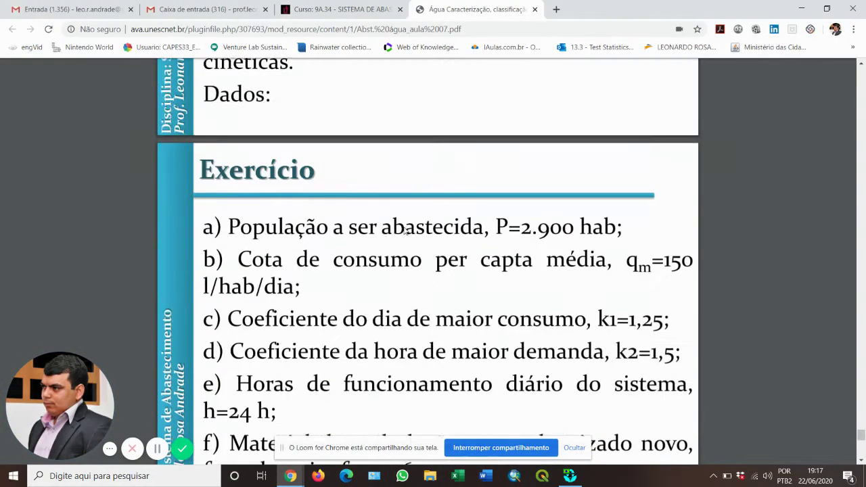
{"action": "scroll", "coordinate": [404, 232], "scroll_direction": "down", "scroll_amount": 2}
{"action": "scroll", "coordinate": [404, 232], "scroll_direction": "up", "scroll_amount": 3}
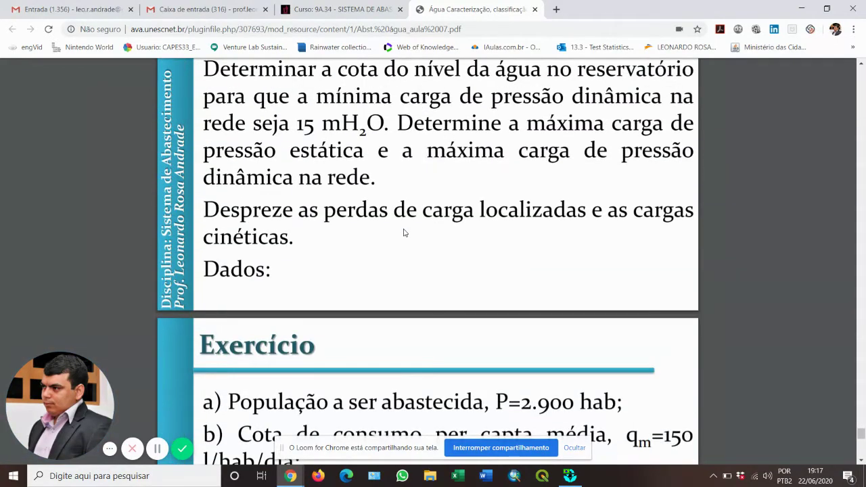
{"action": "scroll", "coordinate": [404, 232], "scroll_direction": "up", "scroll_amount": 1}
{"action": "scroll", "coordinate": [403, 233], "scroll_direction": "down", "scroll_amount": 6}
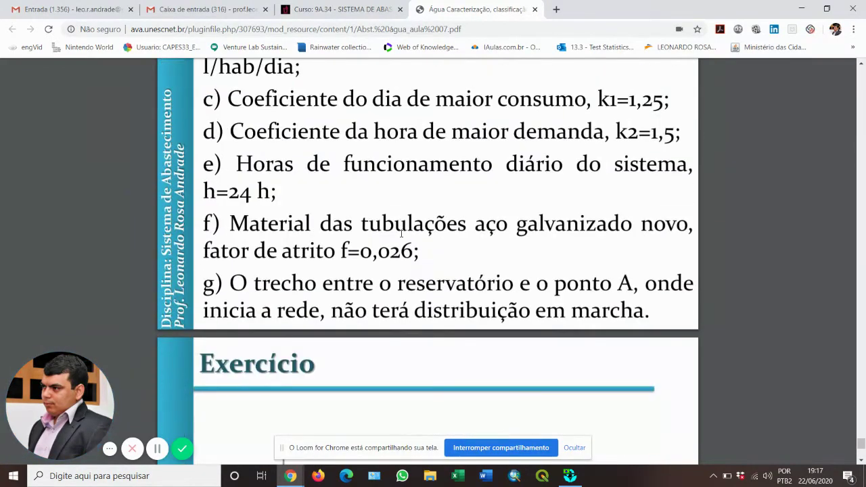
{"action": "scroll", "coordinate": [401, 233], "scroll_direction": "up", "scroll_amount": 1}
{"action": "scroll", "coordinate": [357, 394], "scroll_direction": "down", "scroll_amount": 5}
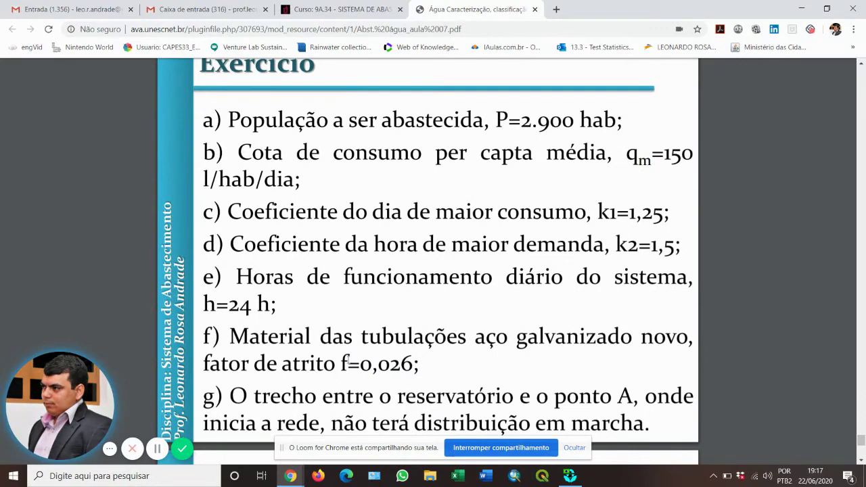
{"action": "left_click_drag", "start_coordinate": [335, 365], "coordinate": [413, 366]}
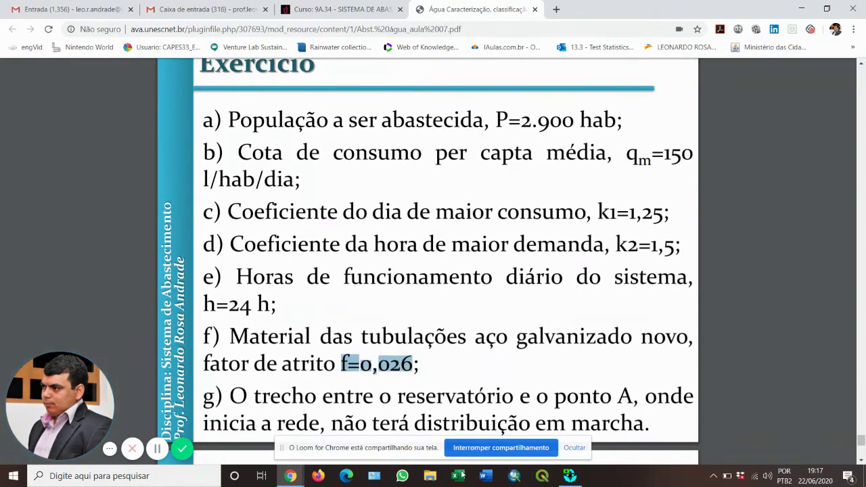
- Switch back to EPANET, set the default head loss formula to D-W and apply the default settings
{"action": "left_click", "coordinate": [570, 475]}
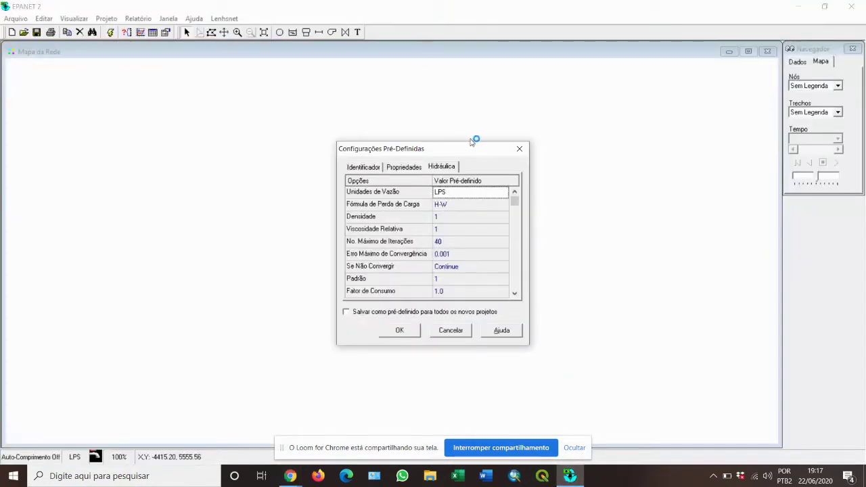
{"action": "left_click", "coordinate": [504, 206]}
{"action": "left_click", "coordinate": [502, 204]}
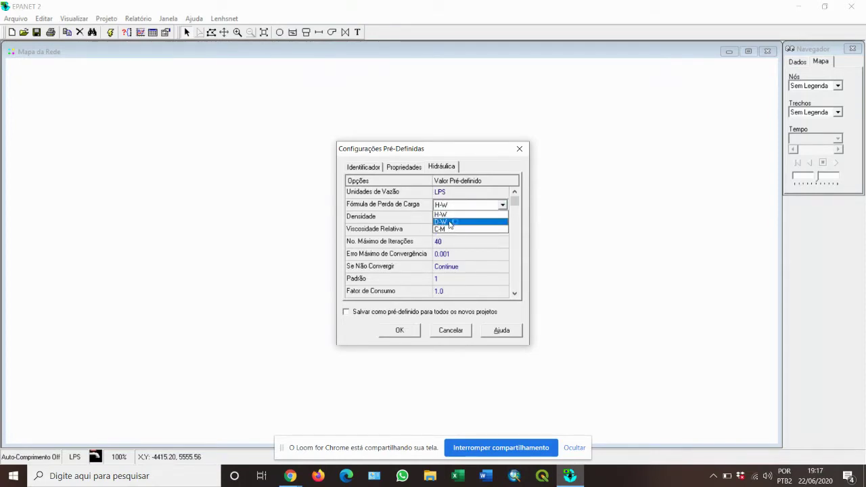
{"action": "left_click", "coordinate": [450, 222]}
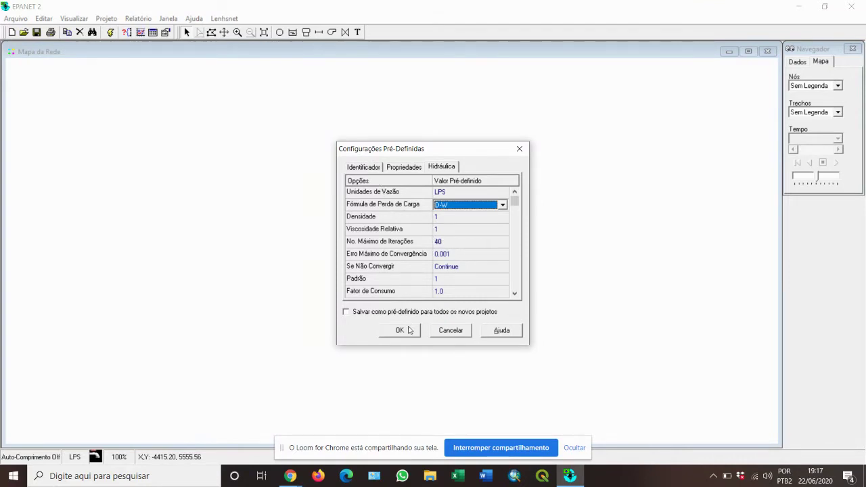
{"action": "left_click", "coordinate": [403, 330]}
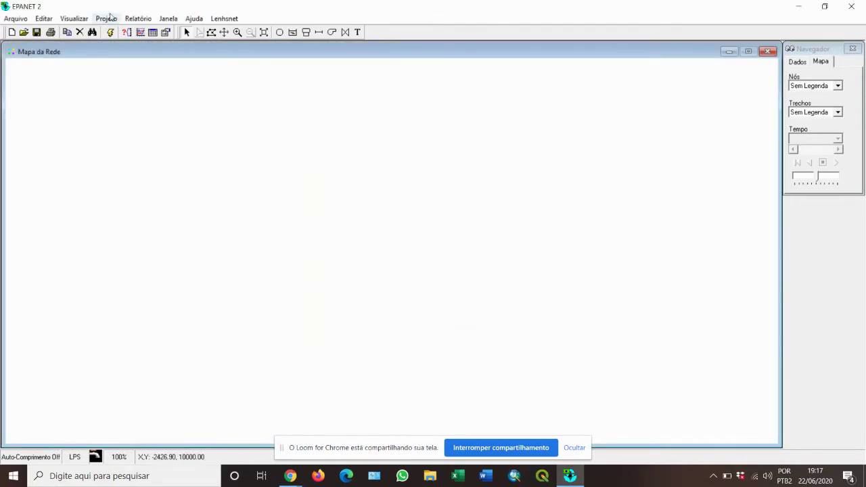
- Set the map notation options to show identifiers and values on both the nodes and the links
{"action": "left_click", "coordinate": [106, 18]}
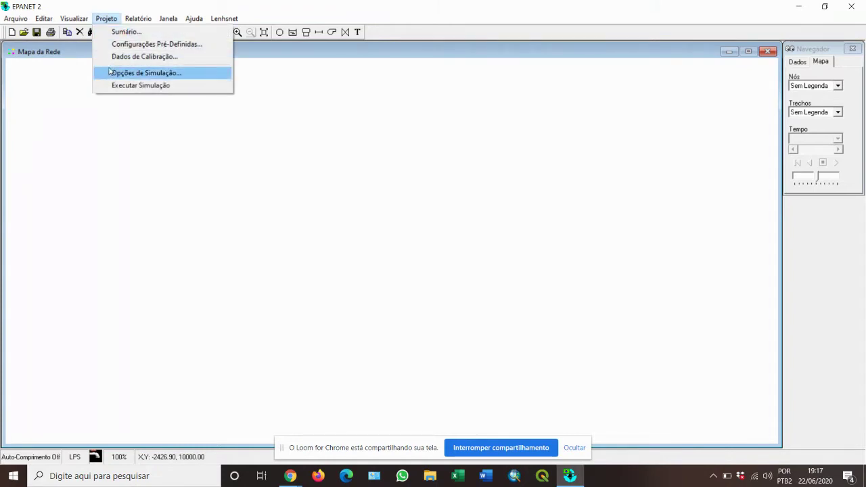
{"action": "mouse_move", "coordinate": [82, 18]}
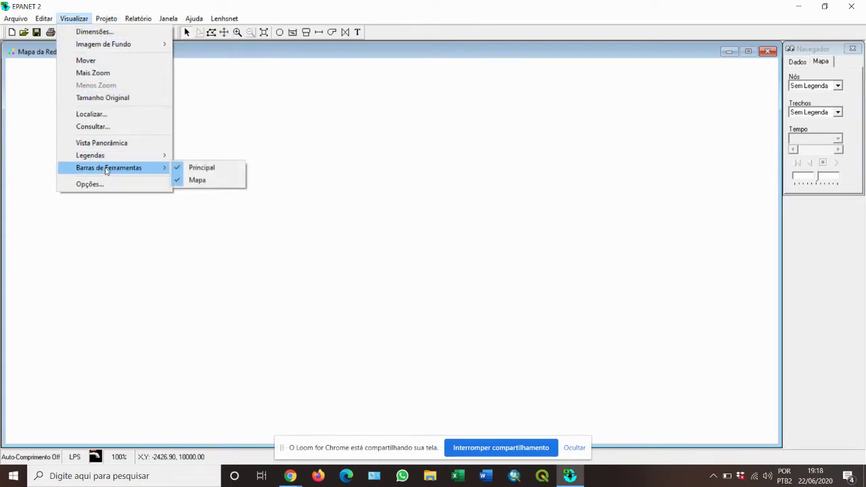
{"action": "mouse_move", "coordinate": [112, 158]}
{"action": "left_click", "coordinate": [93, 184]}
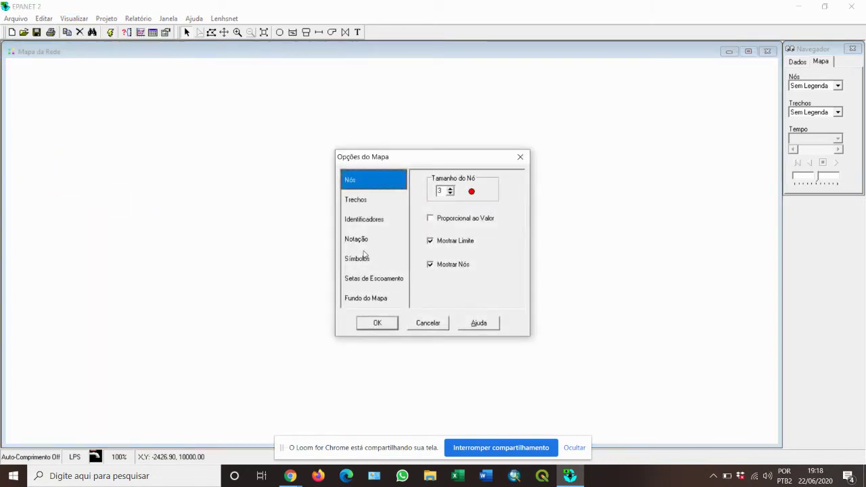
{"action": "left_click", "coordinate": [359, 245]}
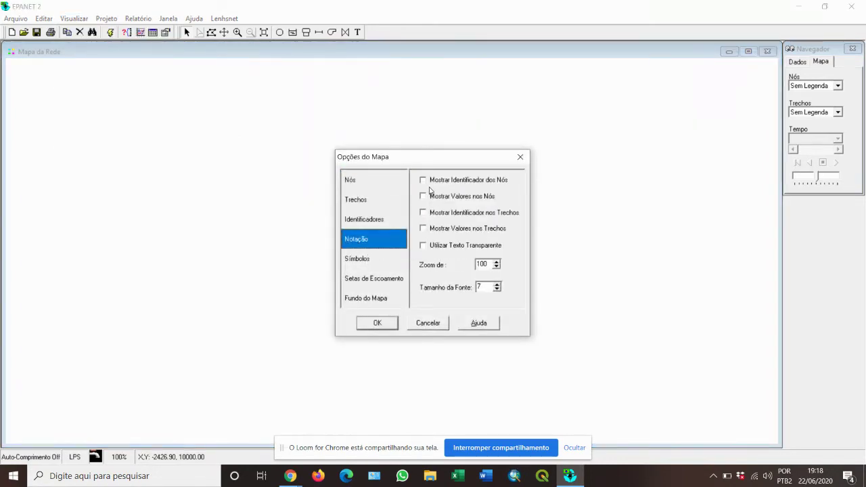
{"action": "left_click", "coordinate": [423, 180]}
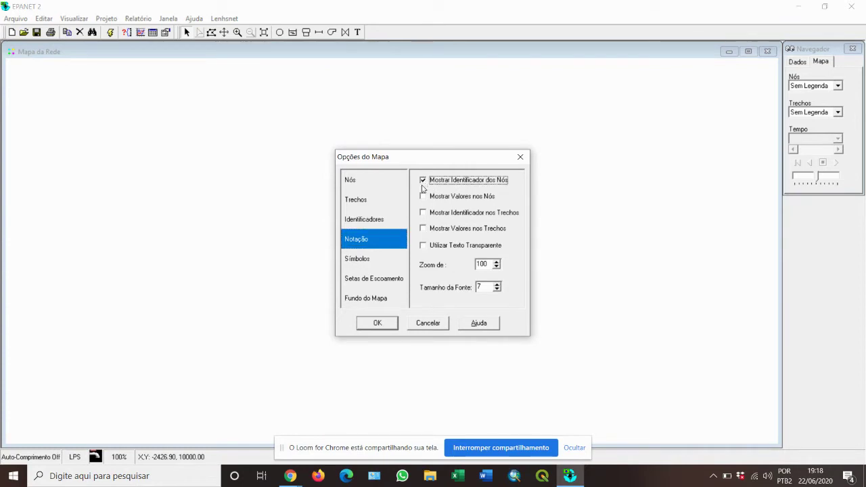
{"action": "left_click", "coordinate": [423, 196]}
{"action": "left_click", "coordinate": [423, 212]}
{"action": "left_click", "coordinate": [424, 228]}
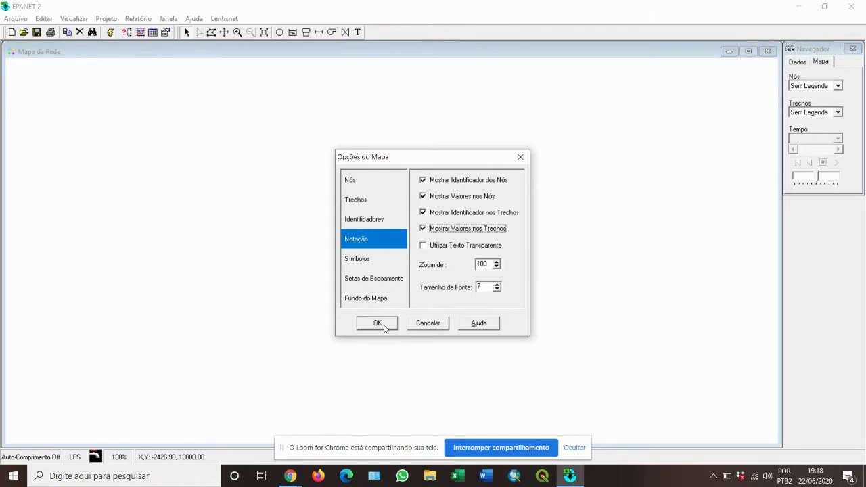
{"action": "left_click", "coordinate": [380, 323]}
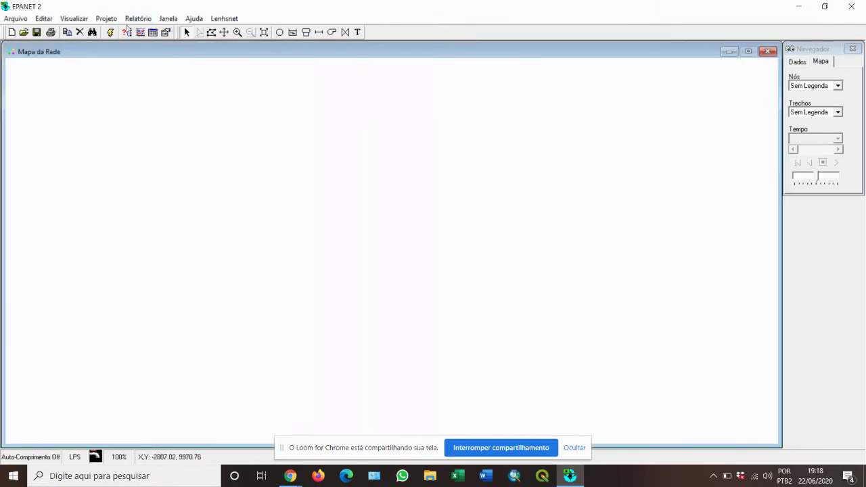
- Review the hydraulic simulation options and the calibration data files, closing both dialogs
{"action": "left_click", "coordinate": [43, 19]}
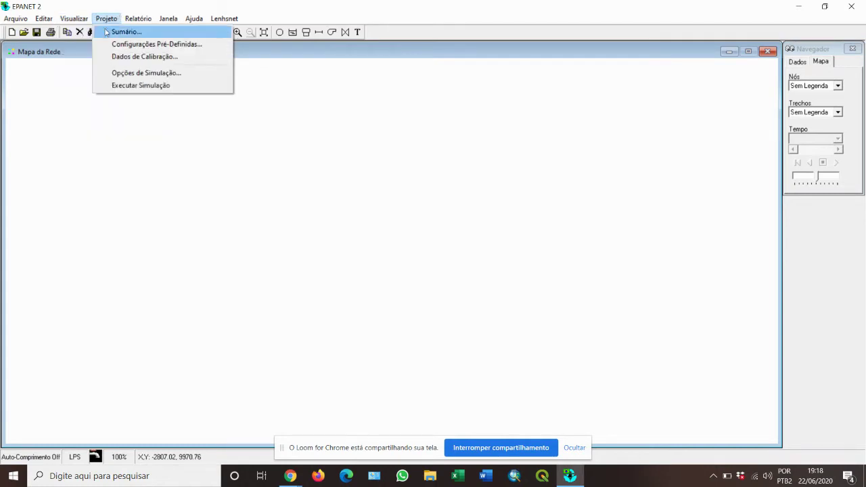
{"action": "left_click", "coordinate": [121, 77]}
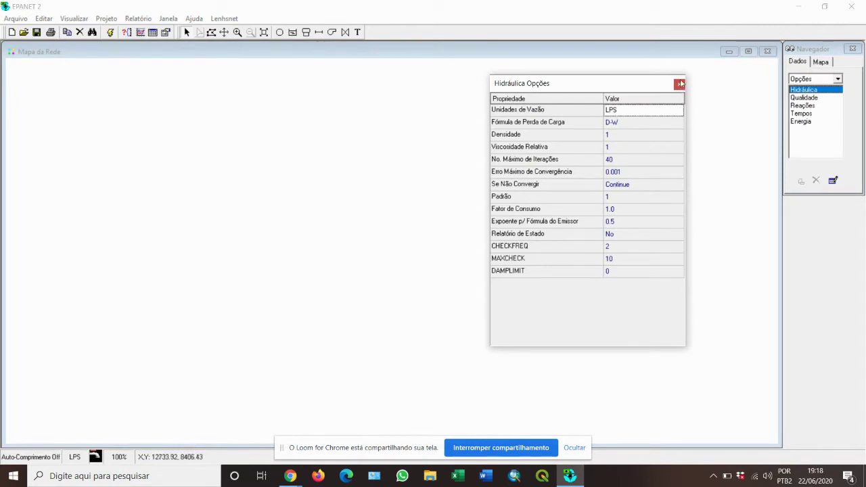
{"action": "left_click", "coordinate": [679, 83]}
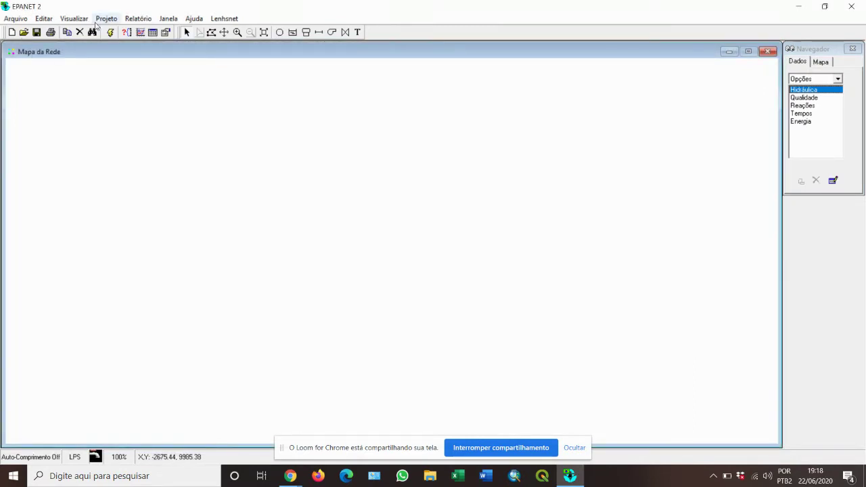
{"action": "left_click", "coordinate": [106, 19]}
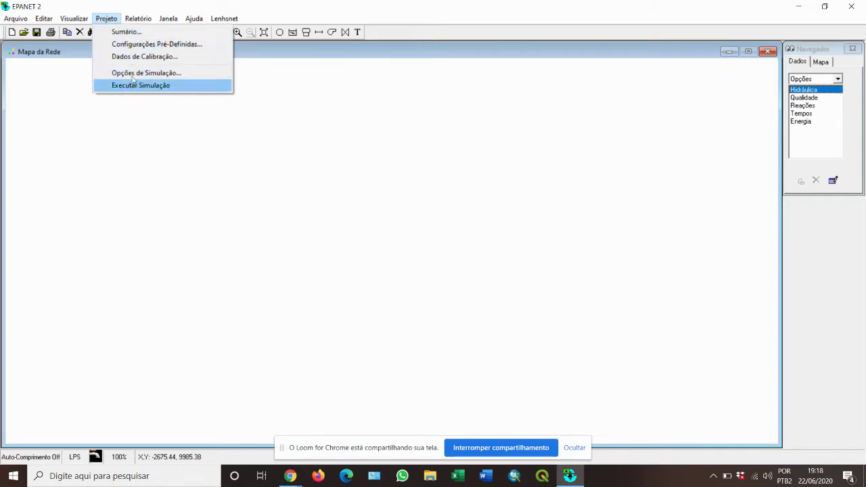
{"action": "left_click", "coordinate": [139, 57]}
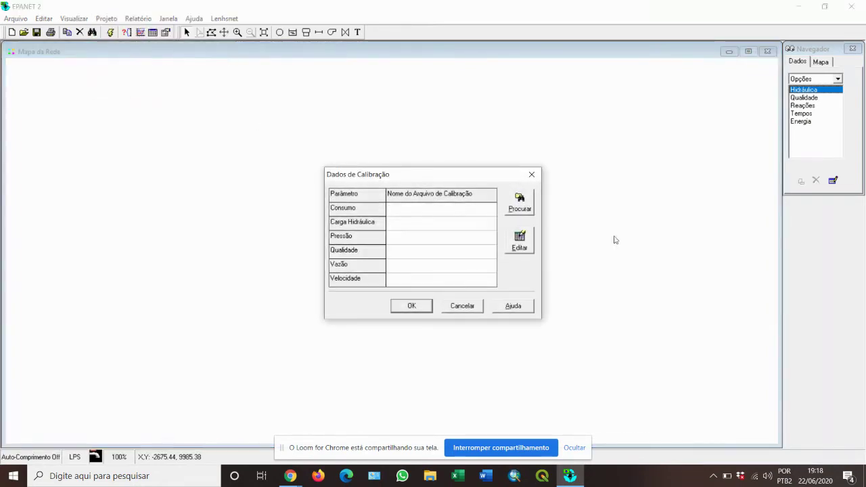
{"action": "left_click", "coordinate": [531, 176]}
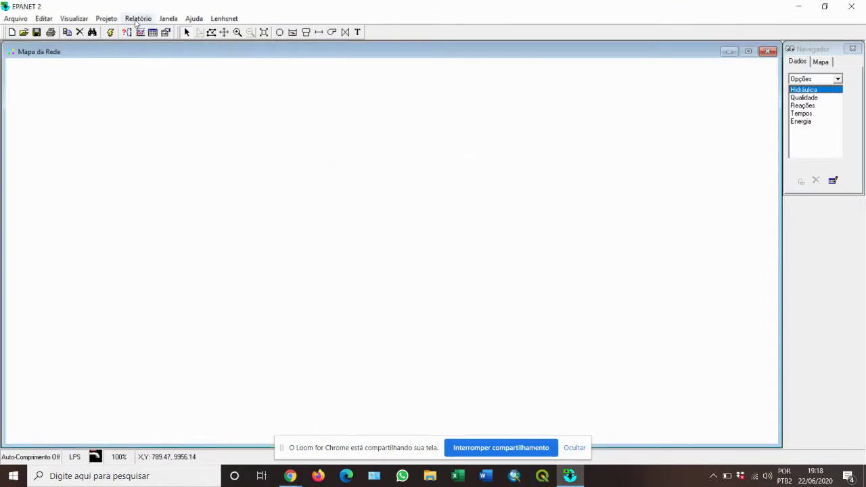
- Check the map's corner coordinates and units in the map dimensions and close the dialog
{"action": "left_click", "coordinate": [137, 19]}
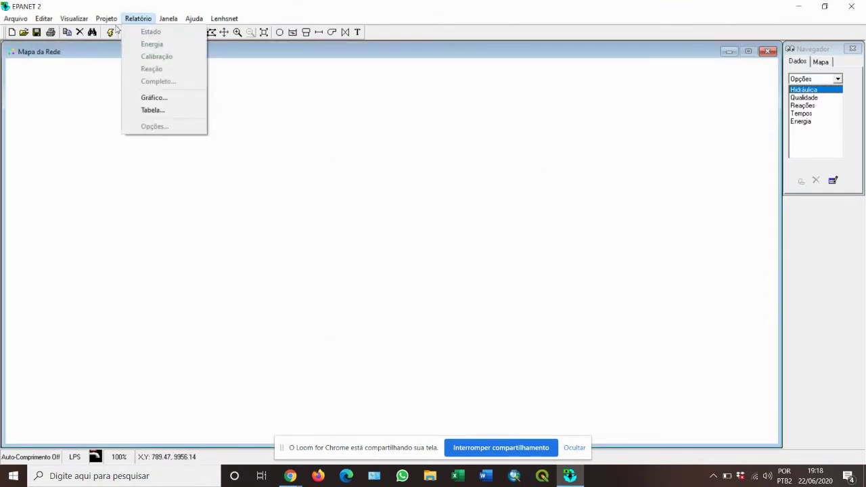
{"action": "mouse_move", "coordinate": [103, 21]}
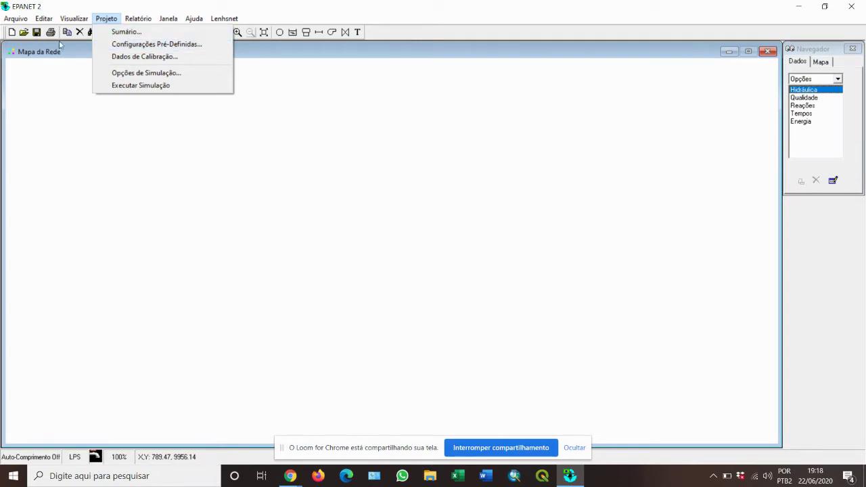
{"action": "mouse_move", "coordinate": [69, 18]}
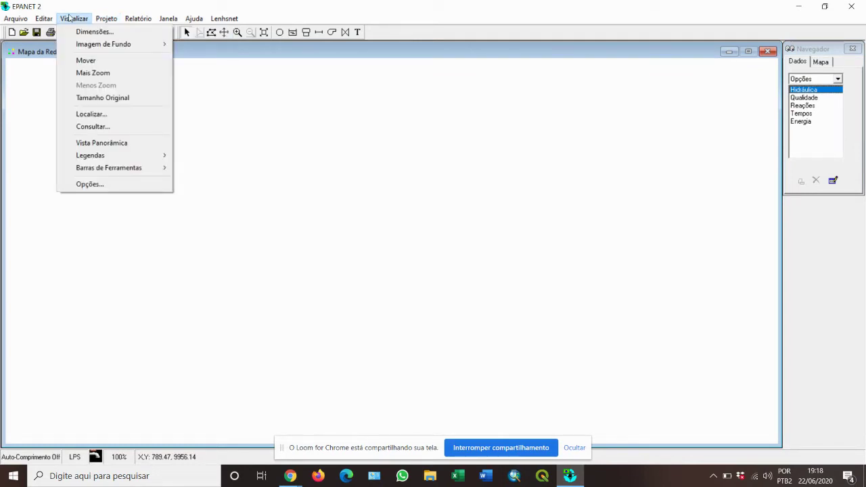
{"action": "left_click", "coordinate": [82, 32]}
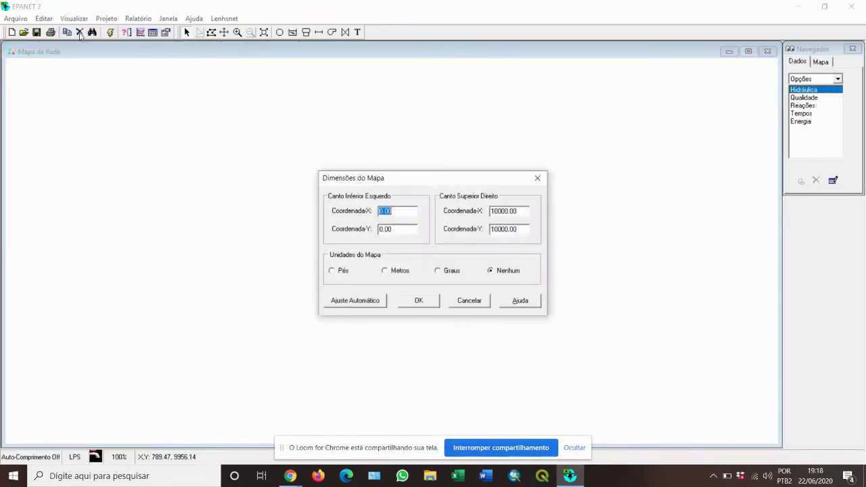
{"action": "left_click", "coordinate": [537, 179]}
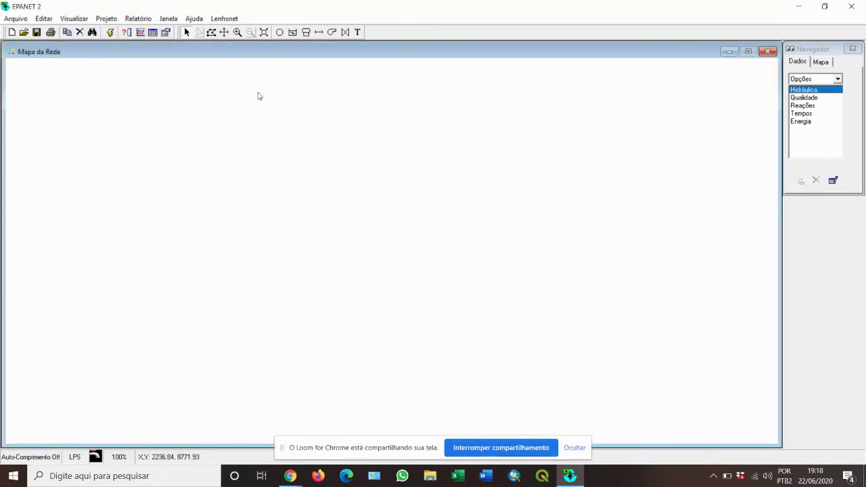
{"action": "left_click", "coordinate": [49, 20]}
{"action": "mouse_move", "coordinate": [23, 19]}
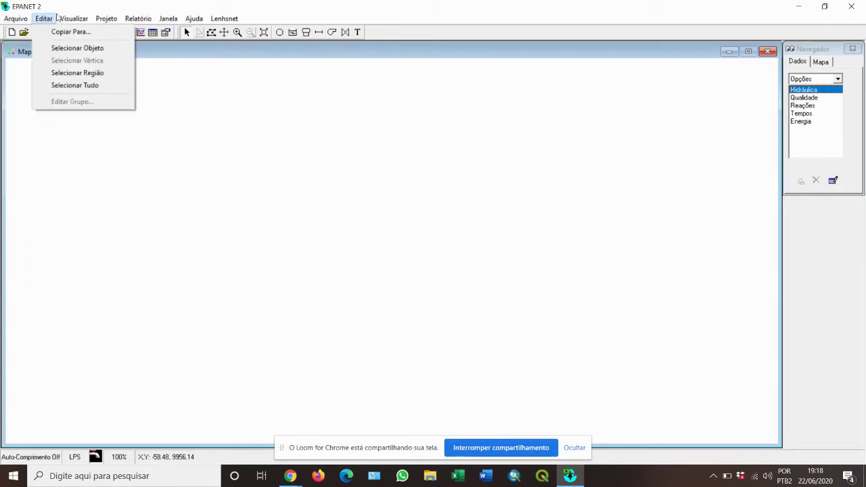
{"action": "mouse_move", "coordinate": [69, 19]}
{"action": "mouse_move", "coordinate": [83, 44]}
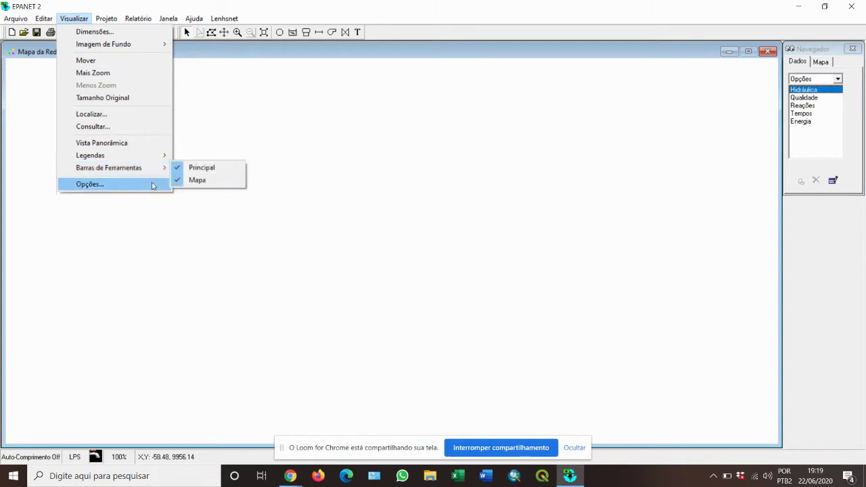
- Review the map options for nodes, identifiers, flow arrows and map background, and close them without changes
{"action": "left_click", "coordinate": [153, 186]}
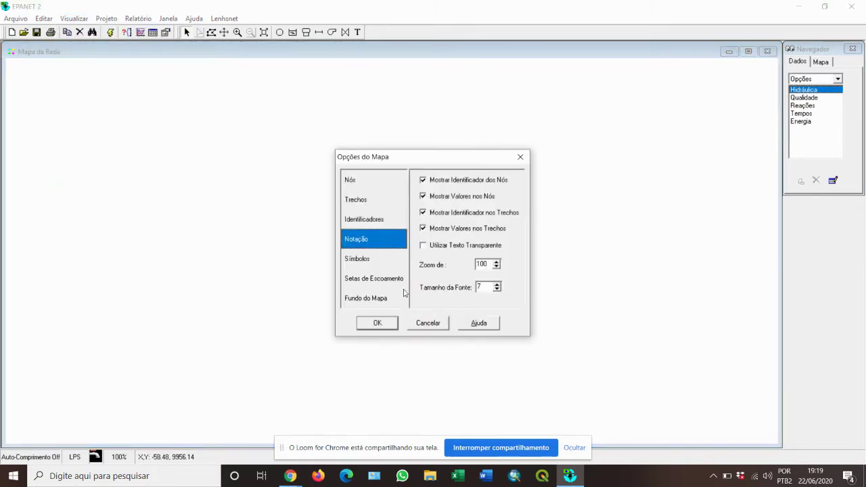
{"action": "left_click", "coordinate": [369, 284]}
{"action": "left_click", "coordinate": [364, 300]}
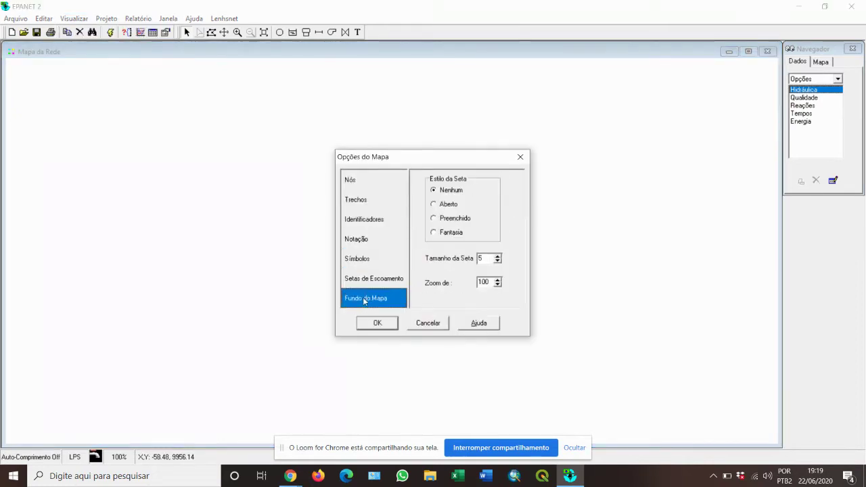
{"action": "left_click", "coordinate": [372, 218]}
{"action": "left_click", "coordinate": [367, 179]}
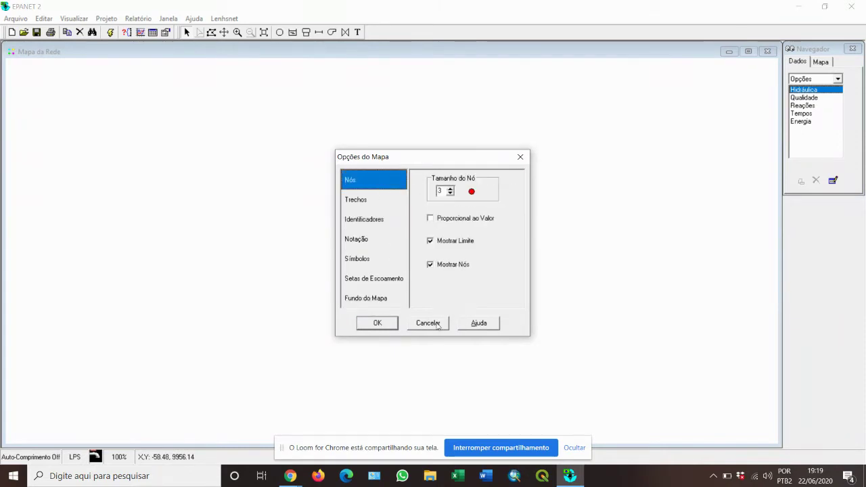
{"action": "left_click", "coordinate": [427, 323]}
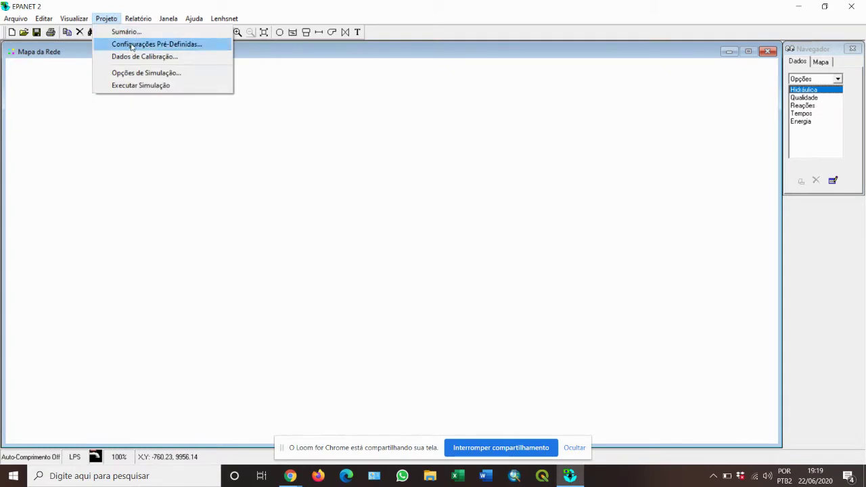
- Review the identifier prefixes, property defaults and hydraulic defaults in the project's default settings
{"action": "left_click", "coordinate": [133, 45]}
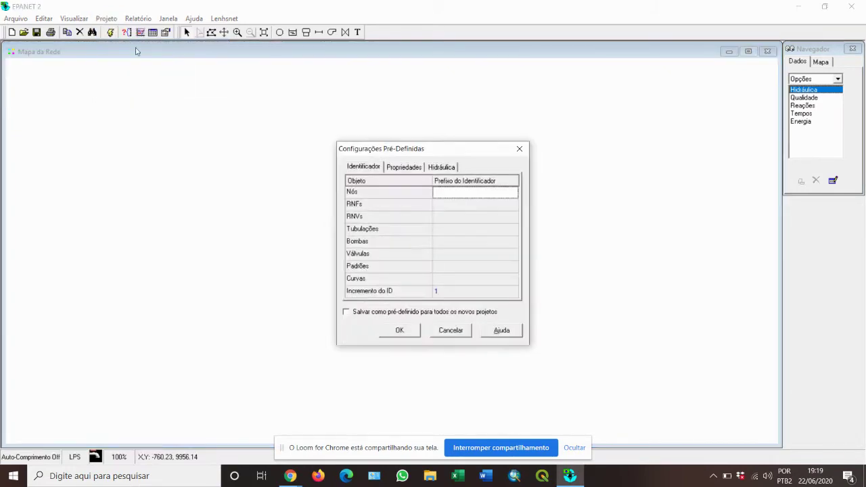
{"action": "left_click", "coordinate": [415, 169]}
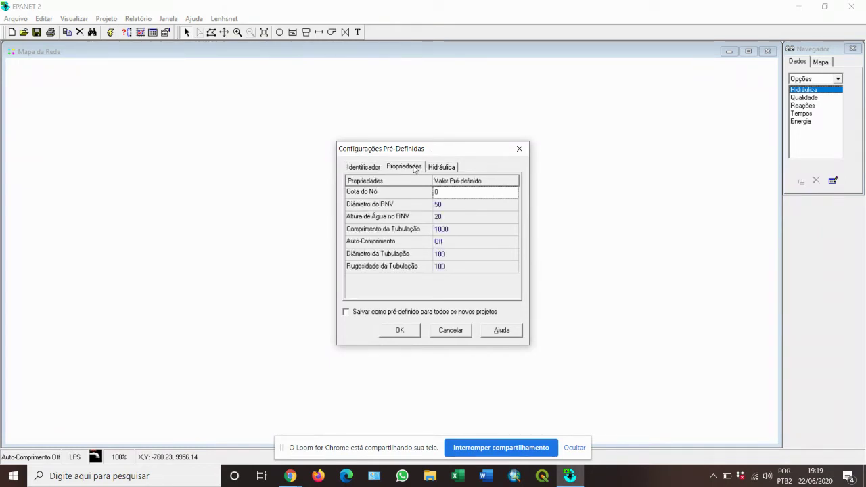
{"action": "left_click", "coordinate": [455, 167]}
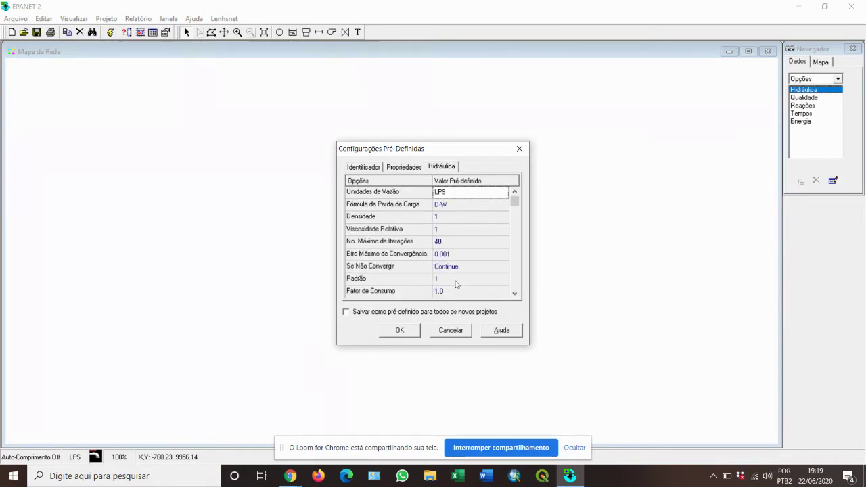
{"action": "scroll", "coordinate": [460, 271], "scroll_direction": "down", "scroll_amount": 13}
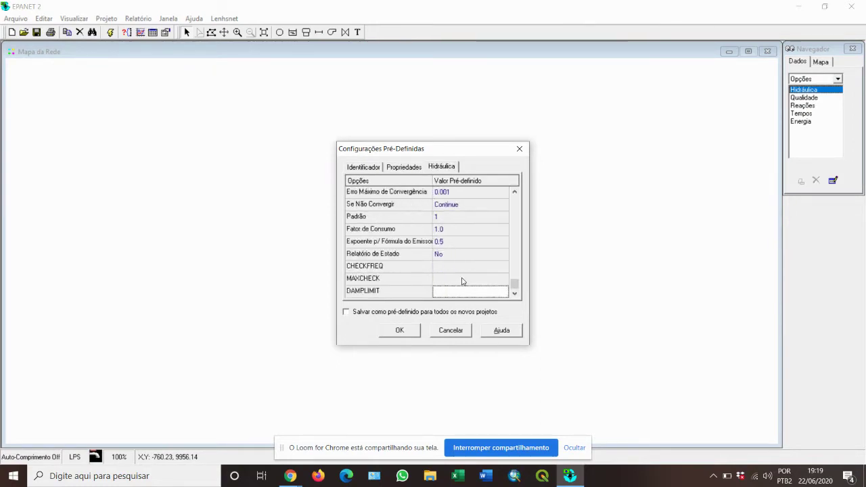
{"action": "scroll", "coordinate": [462, 282], "scroll_direction": "up", "scroll_amount": 13}
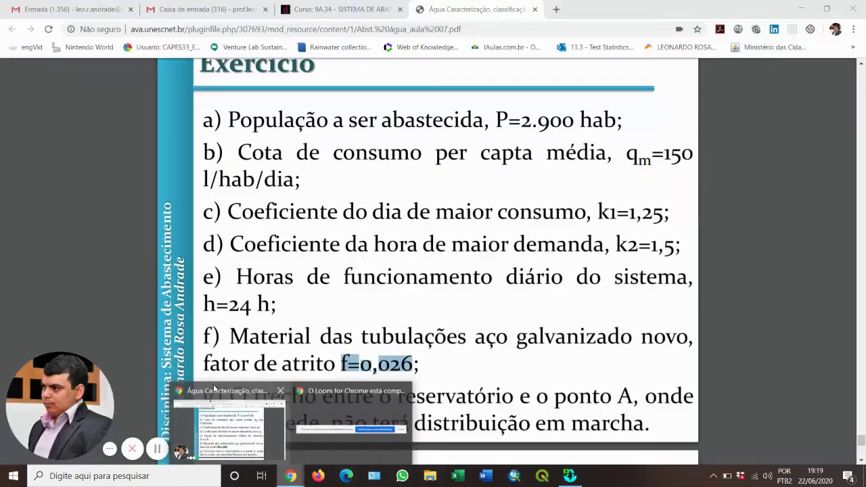
{"action": "left_click", "coordinate": [223, 419]}
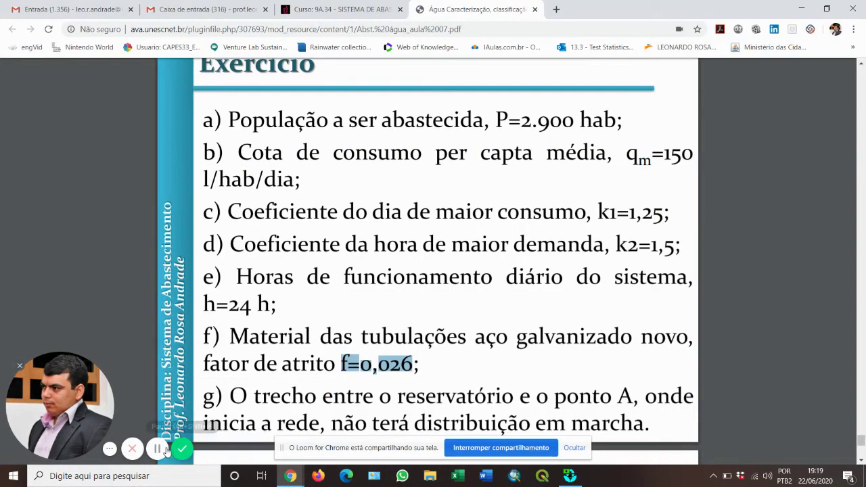
{"action": "left_click", "coordinate": [157, 450]}
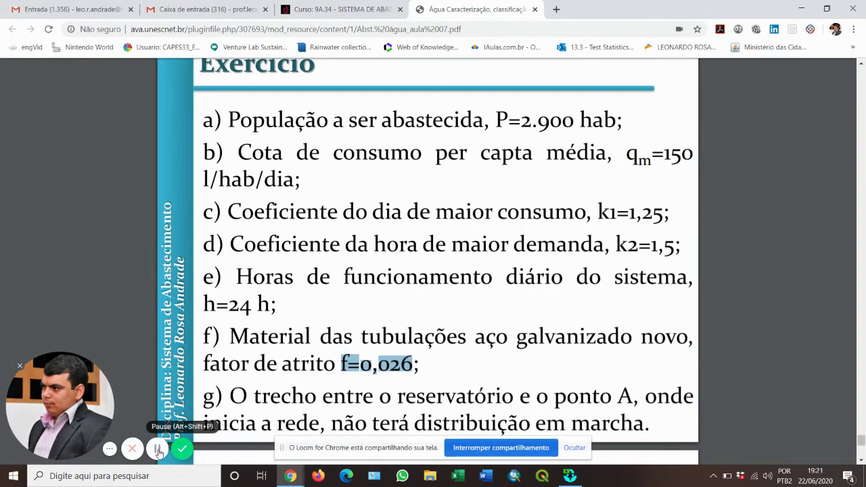
{"action": "left_click", "coordinate": [564, 478]}
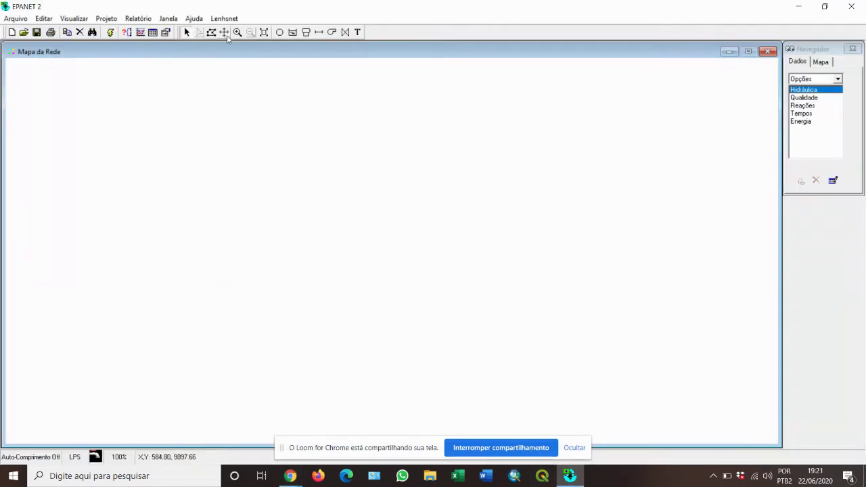
- Check the pipe friction factor in the exercise PDF in Chrome, return to EPANET and set the default pipe roughness to 0.026
{"action": "left_click", "coordinate": [98, 19]}
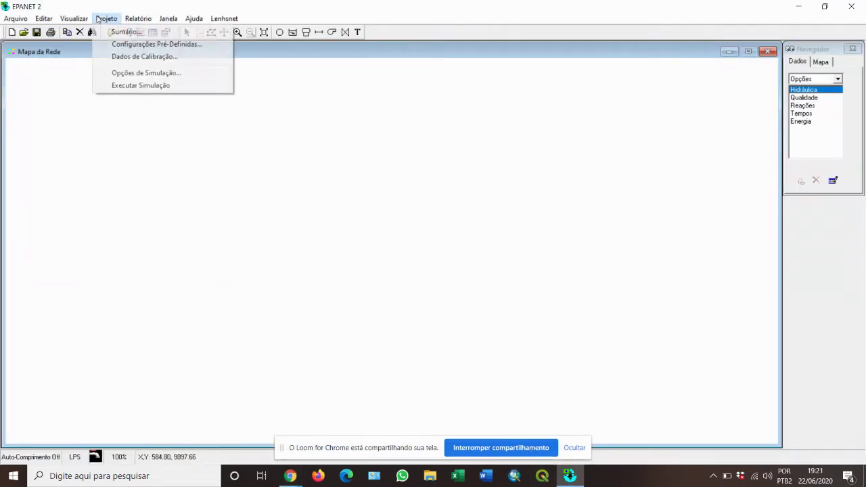
{"action": "left_click", "coordinate": [156, 44]}
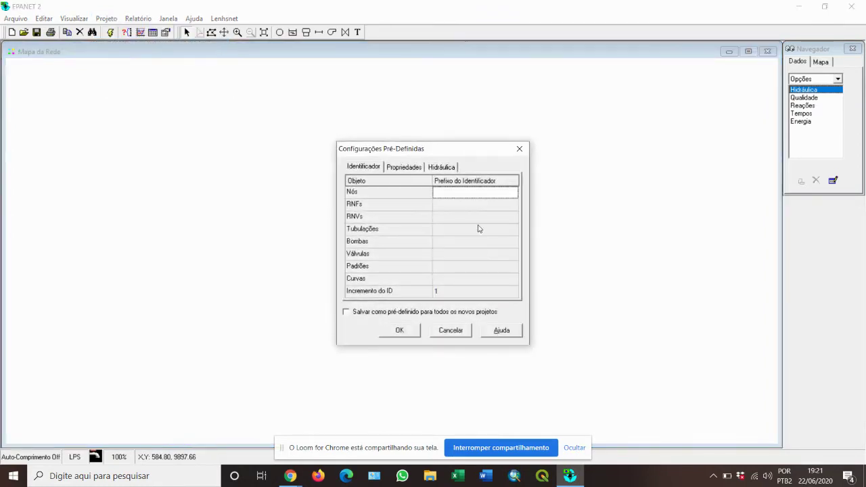
{"action": "left_click", "coordinate": [403, 167]}
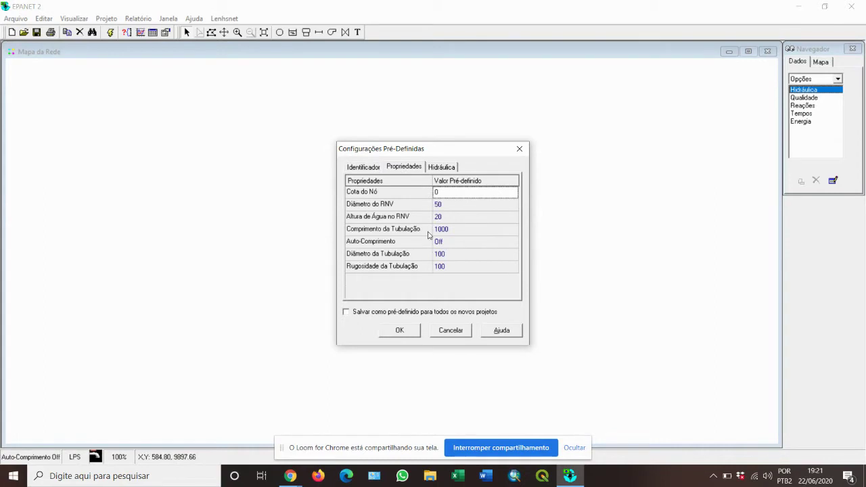
{"action": "left_click", "coordinate": [438, 267]}
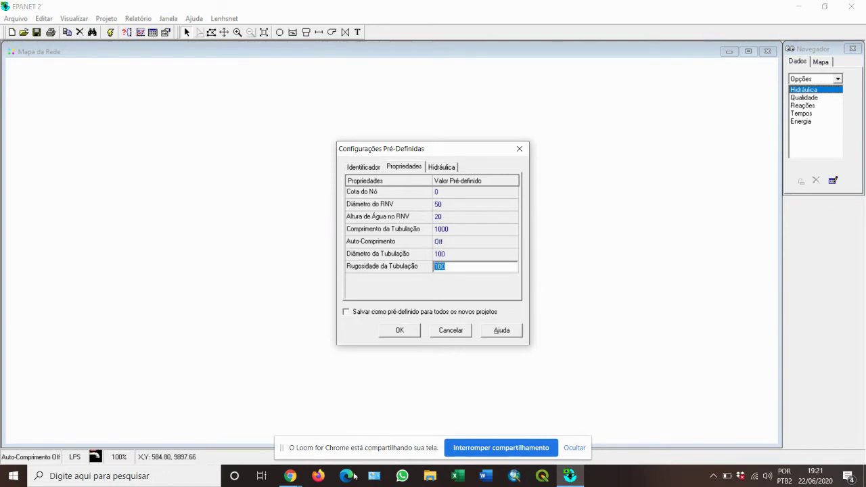
{"action": "left_click", "coordinate": [290, 476]}
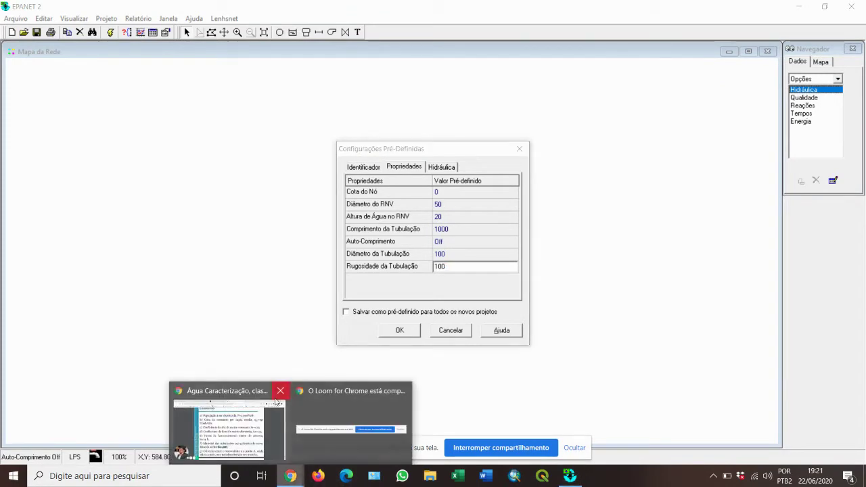
{"action": "left_click", "coordinate": [242, 399]}
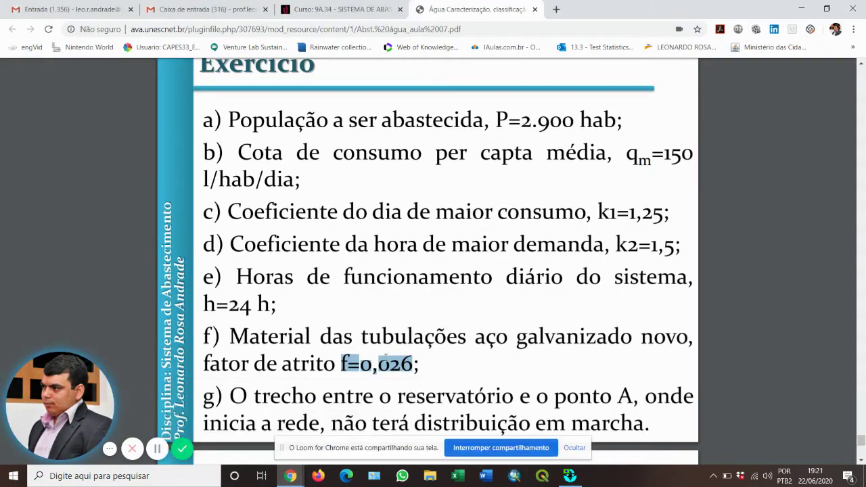
{"action": "left_click", "coordinate": [359, 363]}
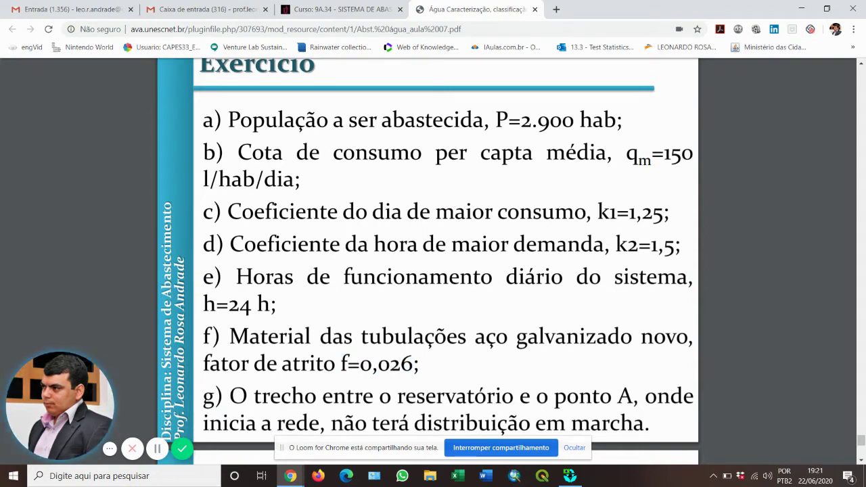
{"action": "left_click", "coordinate": [569, 477]}
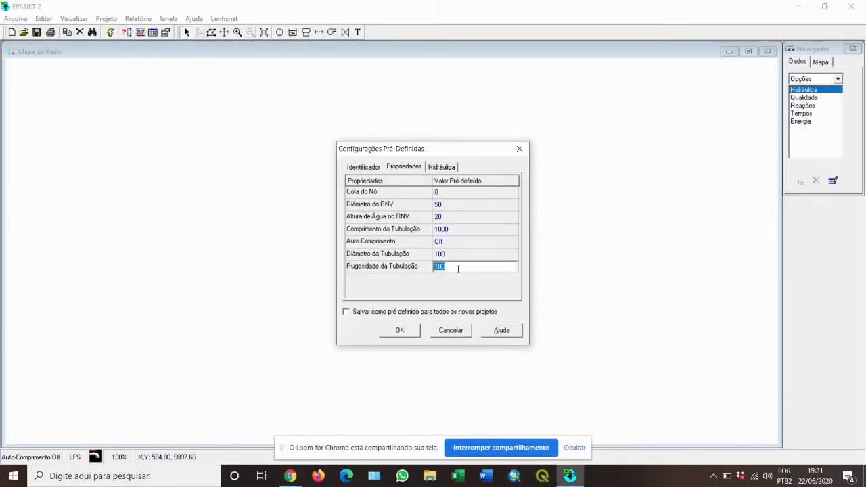
{"action": "type", "text": "0.026"}
- Set the default pipe diameter to 125 and the default pipe length to 200, and apply the default settings
{"action": "left_click", "coordinate": [451, 254]}
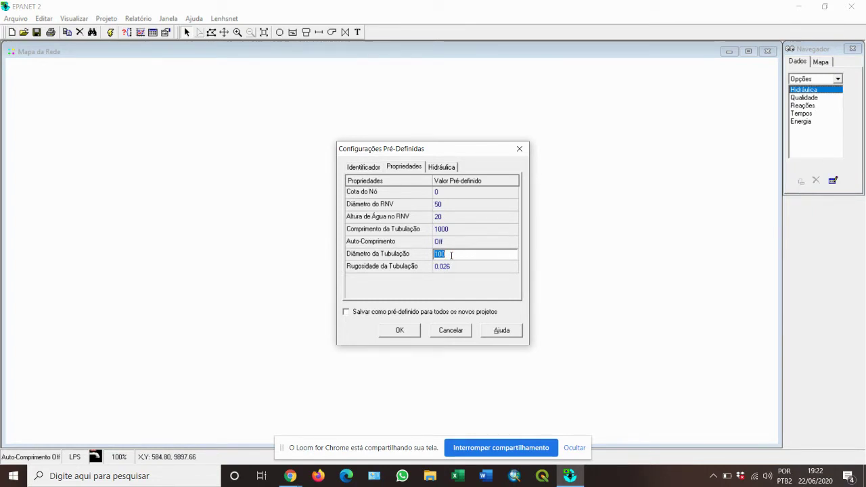
{"action": "type", "text": "125"}
{"action": "left_click", "coordinate": [474, 228]}
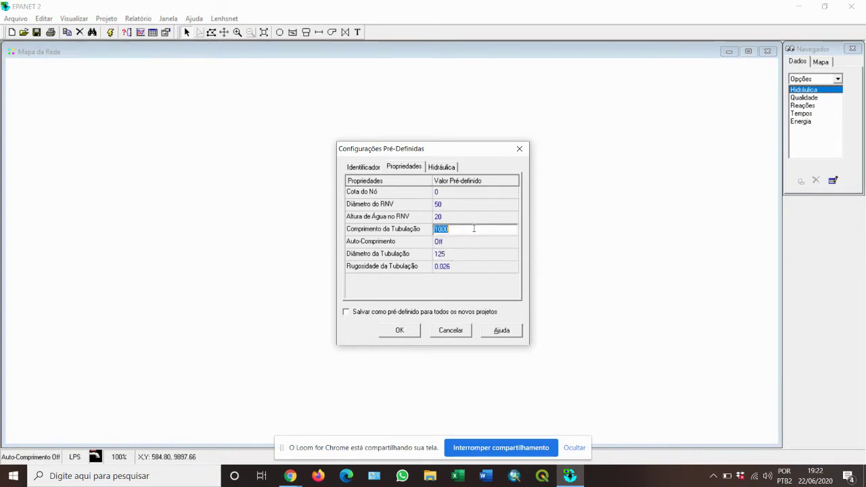
{"action": "type", "text": "200"}
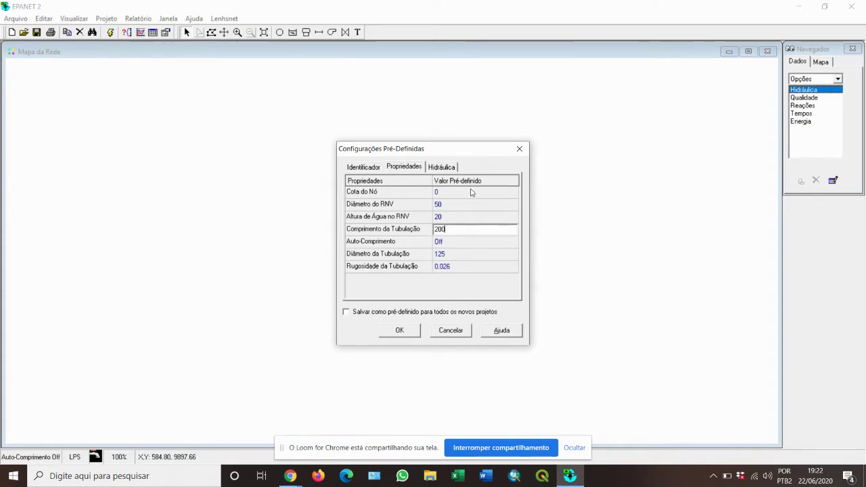
{"action": "left_click", "coordinate": [449, 167]}
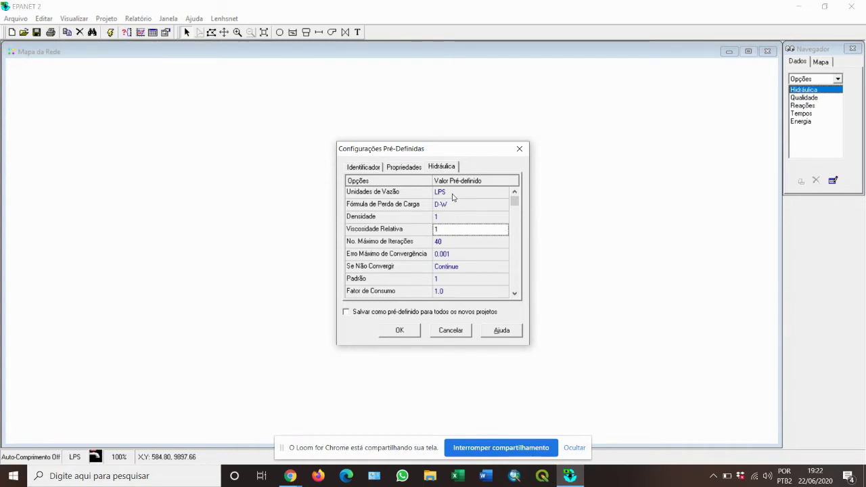
{"action": "left_click", "coordinate": [400, 330]}
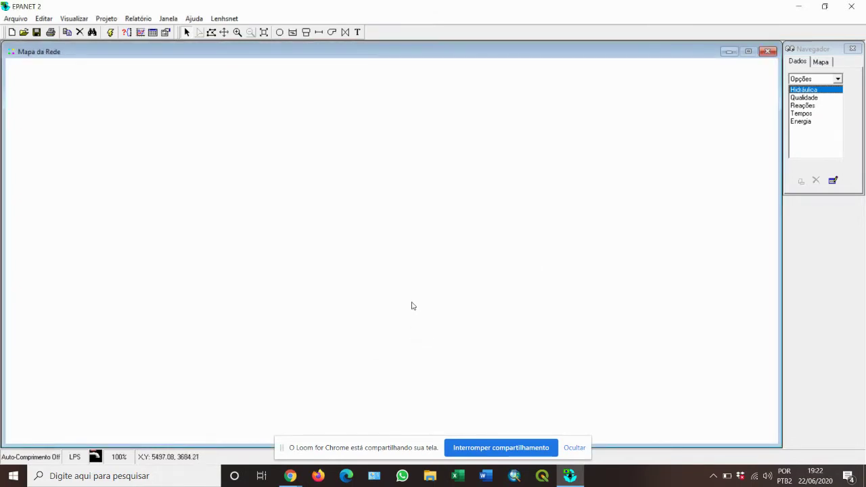
- Load the image "Sem título" from the Sistema de Abastecimento folder as the network map's backdrop
{"action": "left_click", "coordinate": [15, 19]}
{"action": "mouse_move", "coordinate": [65, 23]}
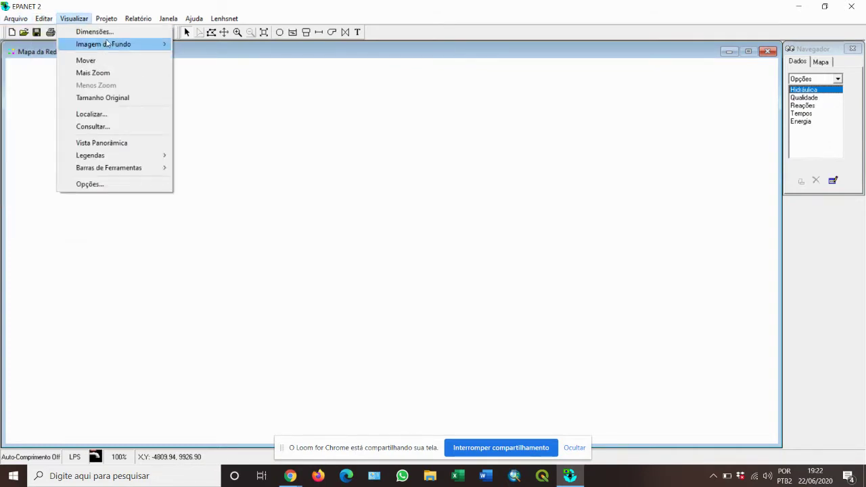
{"action": "mouse_move", "coordinate": [115, 46]}
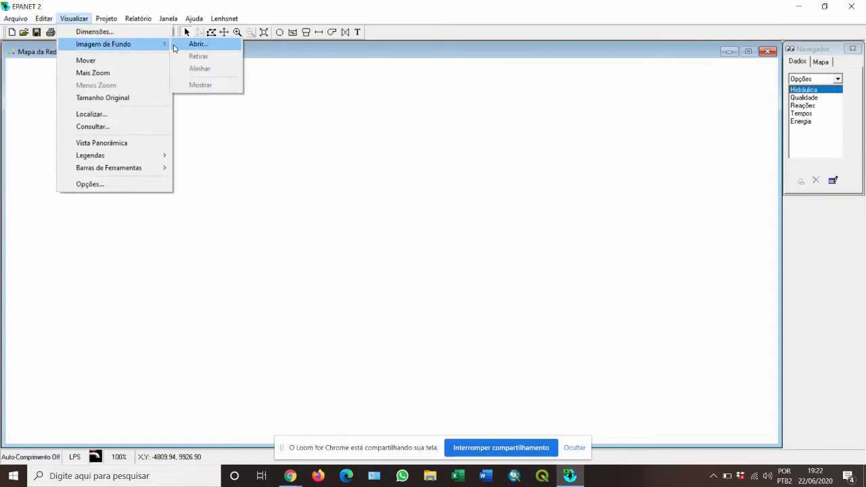
{"action": "left_click", "coordinate": [191, 44]}
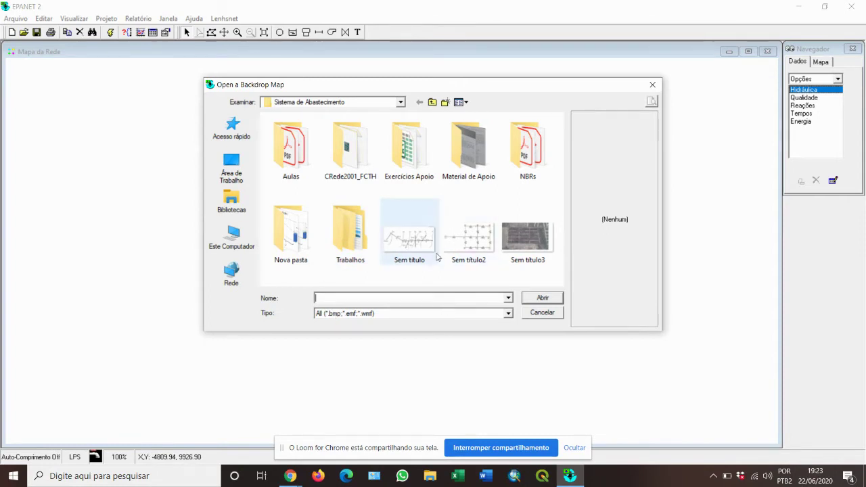
{"action": "left_click", "coordinate": [413, 244]}
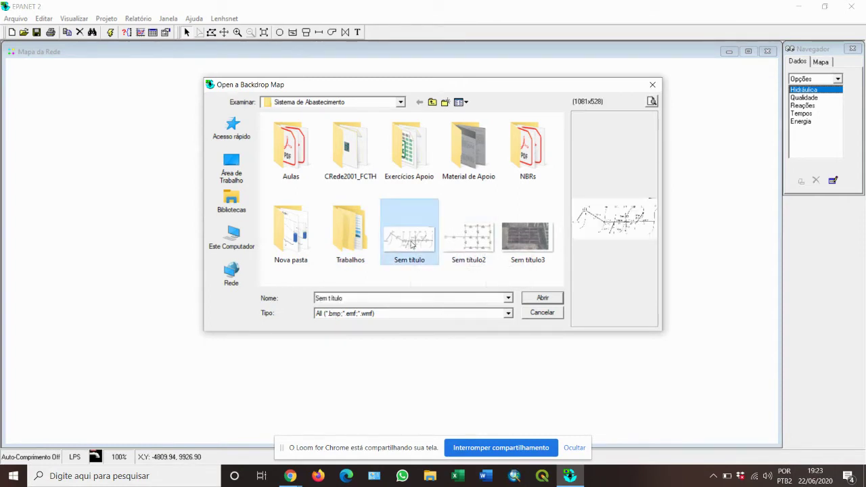
{"action": "left_click", "coordinate": [542, 299]}
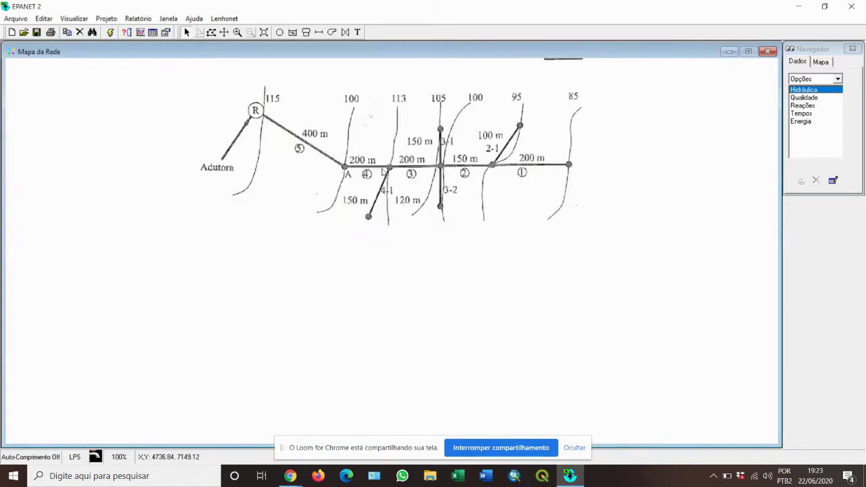
- Place a fixed-level reservoir (RNF) on the circle marked R in the backdrop drawing
{"action": "left_click", "coordinate": [238, 32]}
{"action": "left_click_drag", "start_coordinate": [187, 64], "coordinate": [619, 253]}
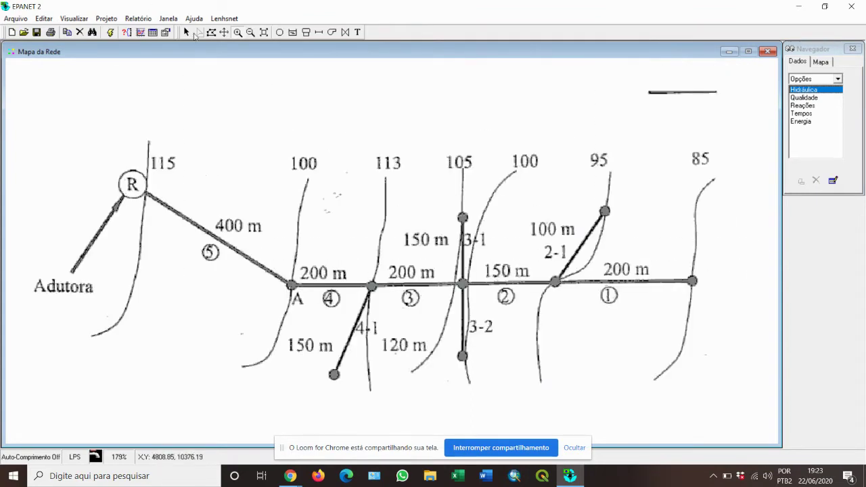
{"action": "left_click", "coordinate": [186, 32]}
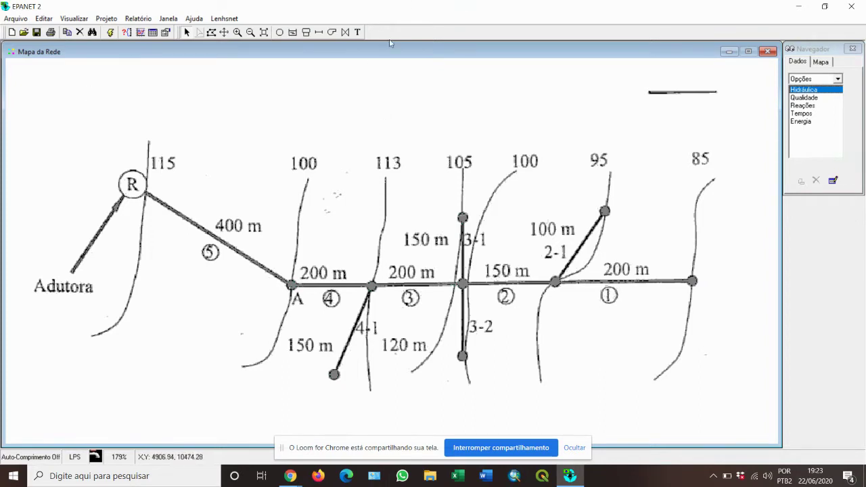
{"action": "left_click", "coordinate": [292, 33]}
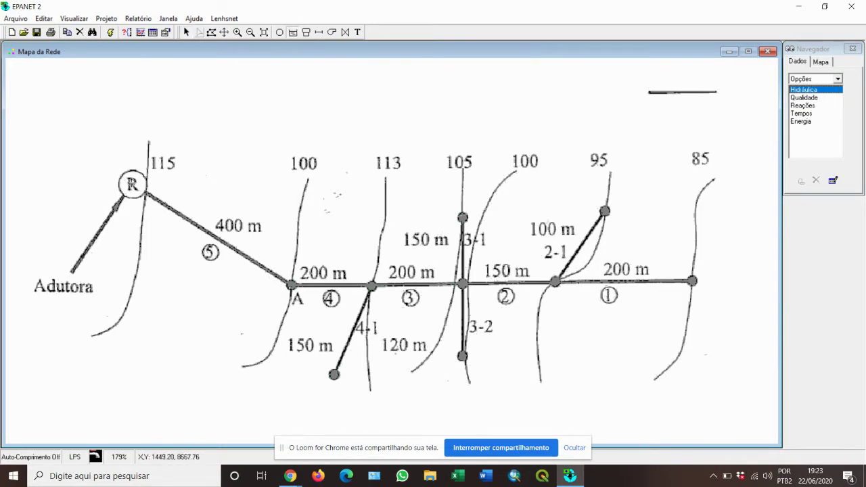
{"action": "left_click", "coordinate": [131, 183]}
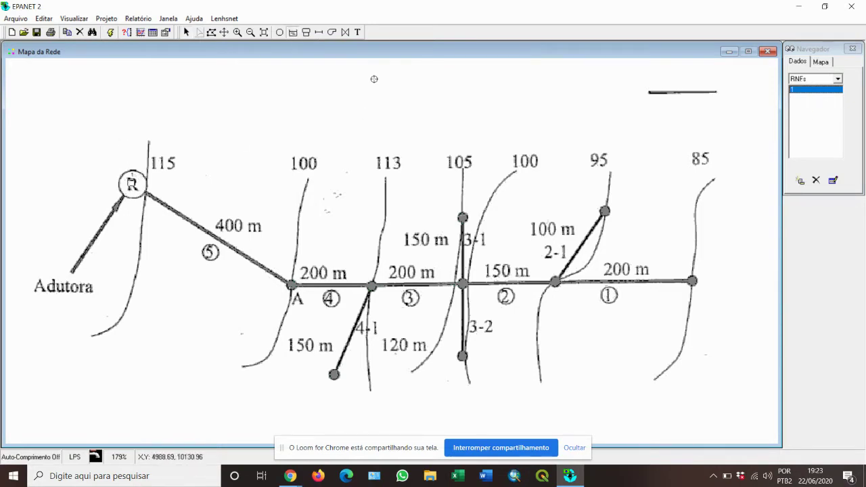
- Place nine junction nodes over the backdrop's points: A, the three other main-line junctions, and the five branch and line ends
{"action": "left_click", "coordinate": [281, 34]}
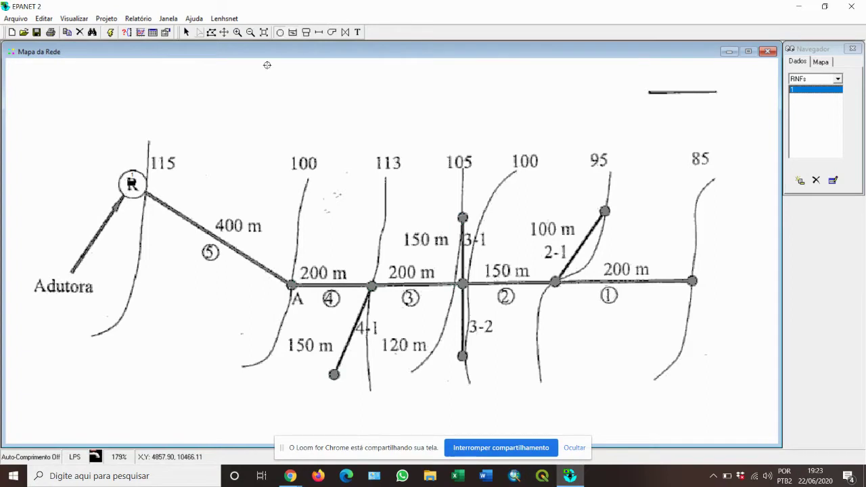
{"action": "left_click", "coordinate": [291, 285]}
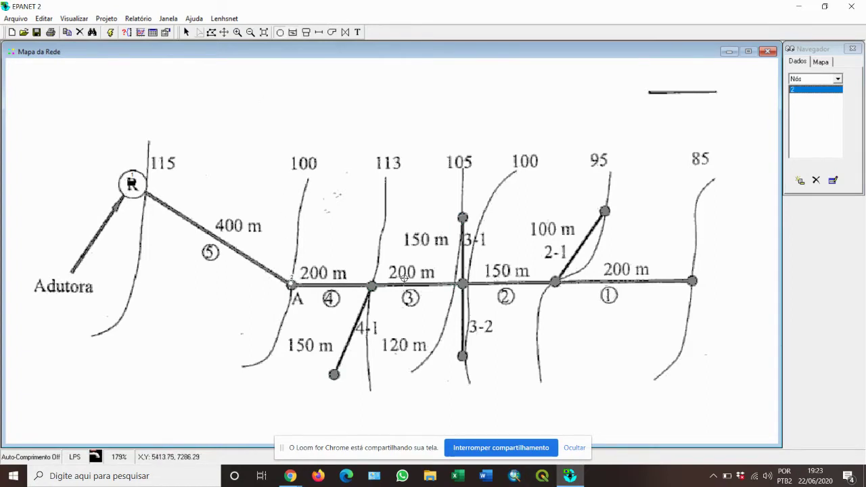
{"action": "left_click", "coordinate": [371, 286]}
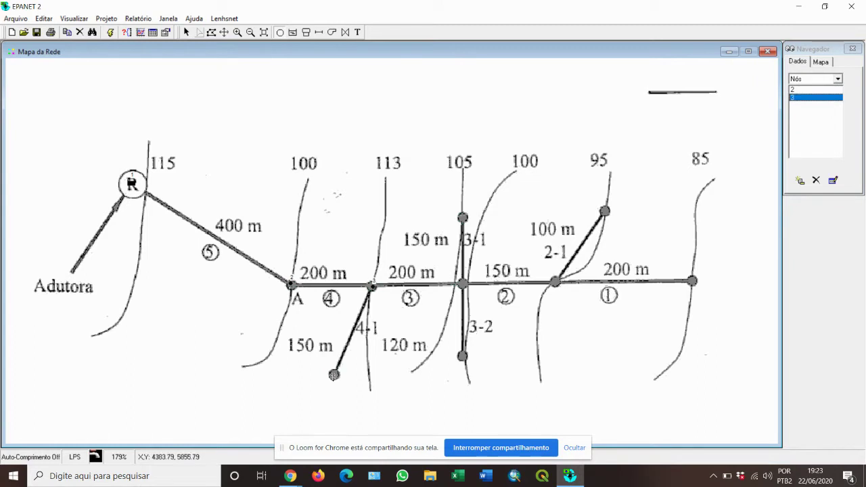
{"action": "left_click", "coordinate": [334, 374]}
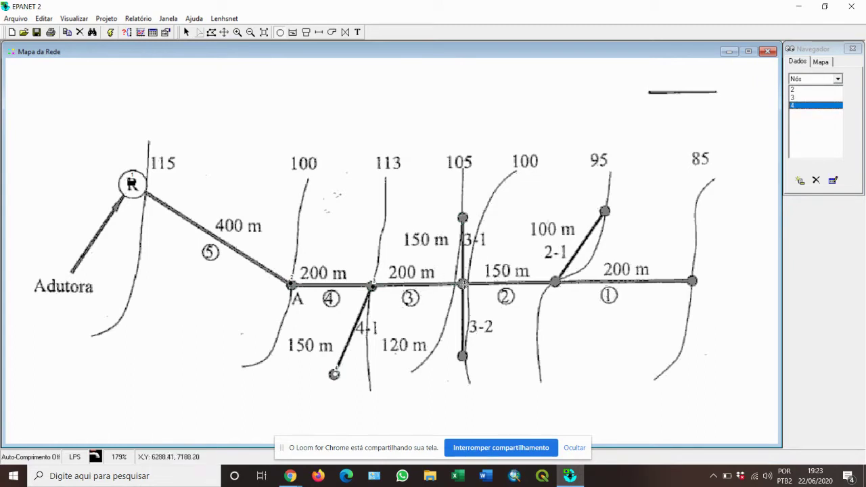
{"action": "left_click", "coordinate": [461, 284]}
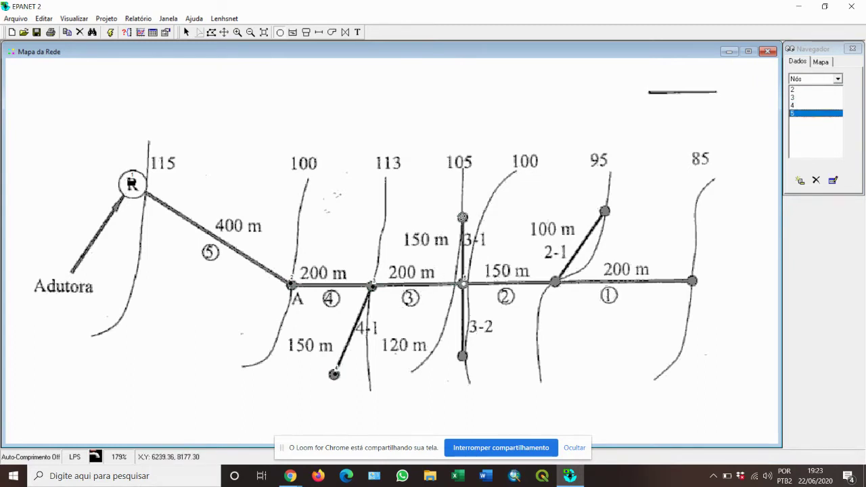
{"action": "left_click", "coordinate": [461, 216]}
{"action": "left_click", "coordinate": [462, 356]}
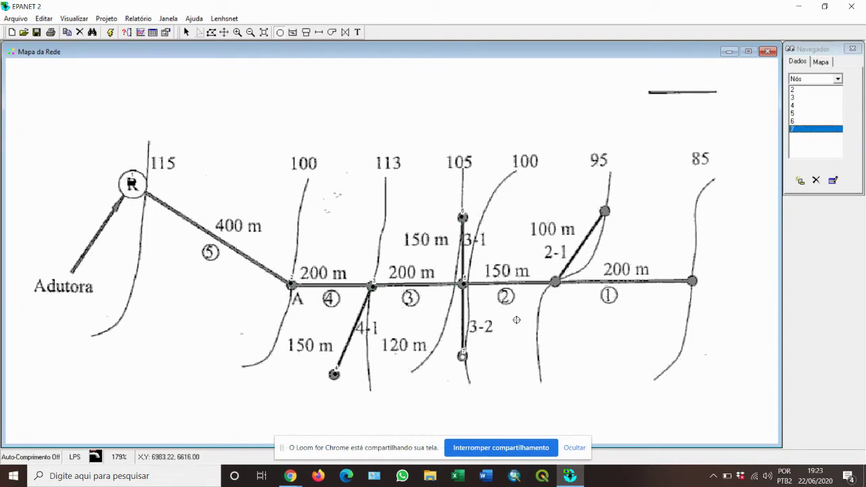
{"action": "left_click", "coordinate": [554, 282]}
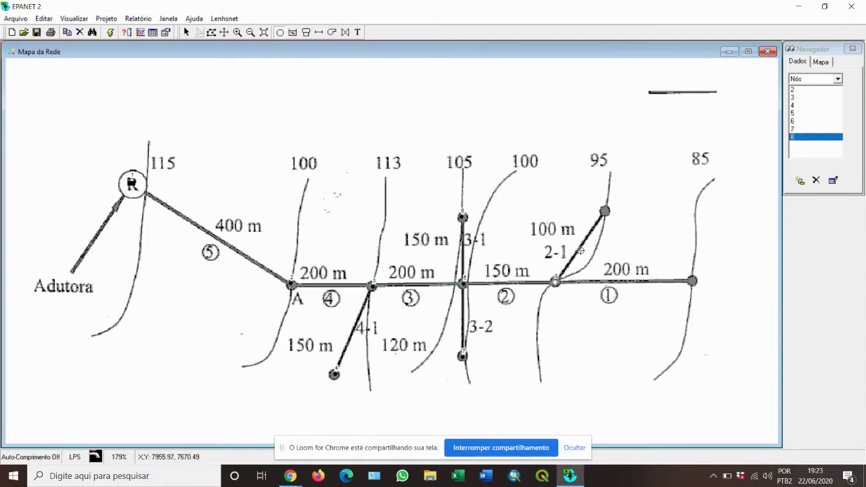
{"action": "left_click", "coordinate": [604, 211]}
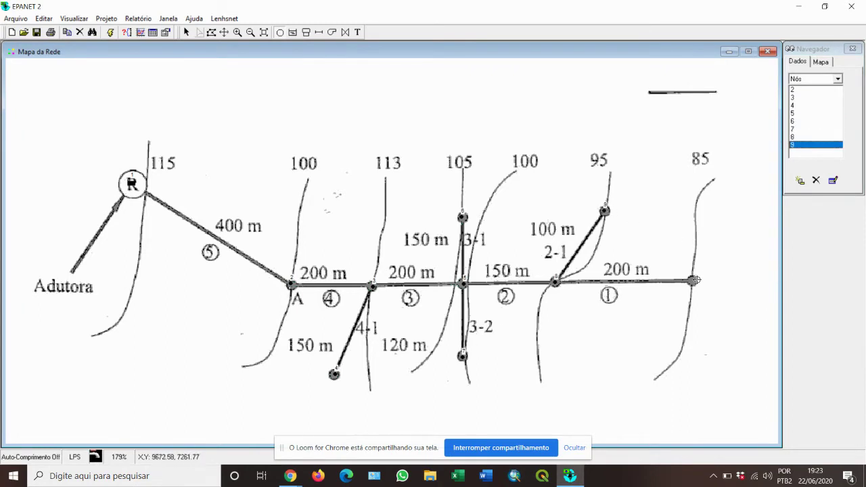
{"action": "left_click", "coordinate": [694, 280]}
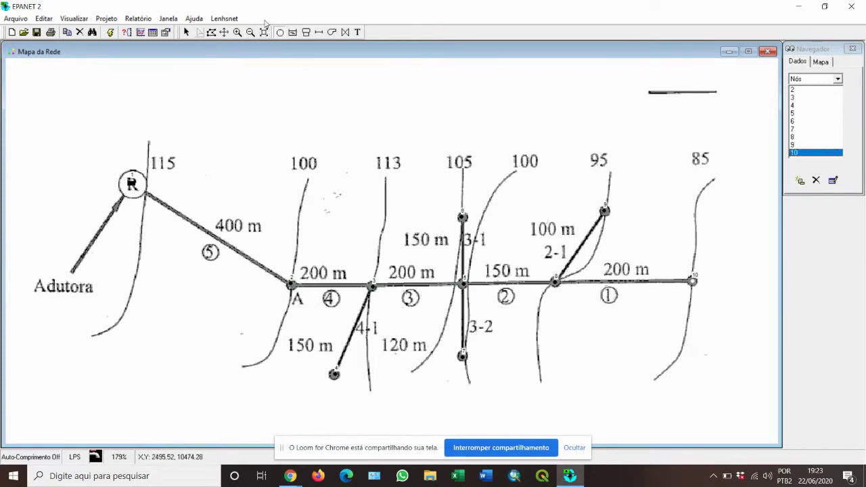
- Draw pipes over backdrop segments 5, 4, 4-1 and 3, starting from the reservoir and passing through node A
{"action": "left_click", "coordinate": [319, 34]}
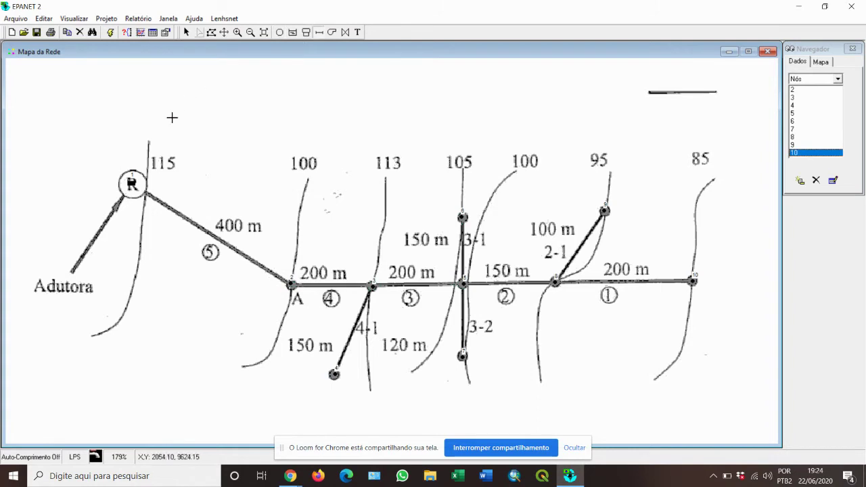
{"action": "left_click", "coordinate": [132, 183]}
{"action": "left_click", "coordinate": [292, 283]}
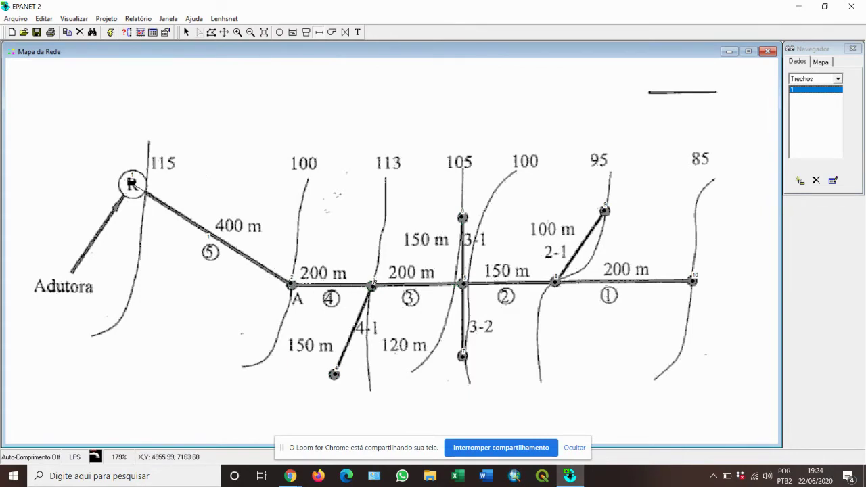
{"action": "left_click", "coordinate": [373, 284]}
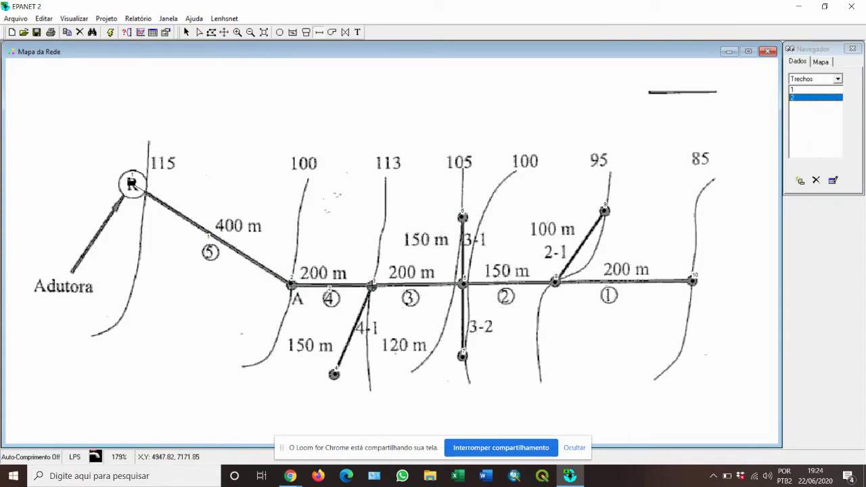
{"action": "left_click", "coordinate": [373, 285]}
{"action": "left_click", "coordinate": [372, 287]}
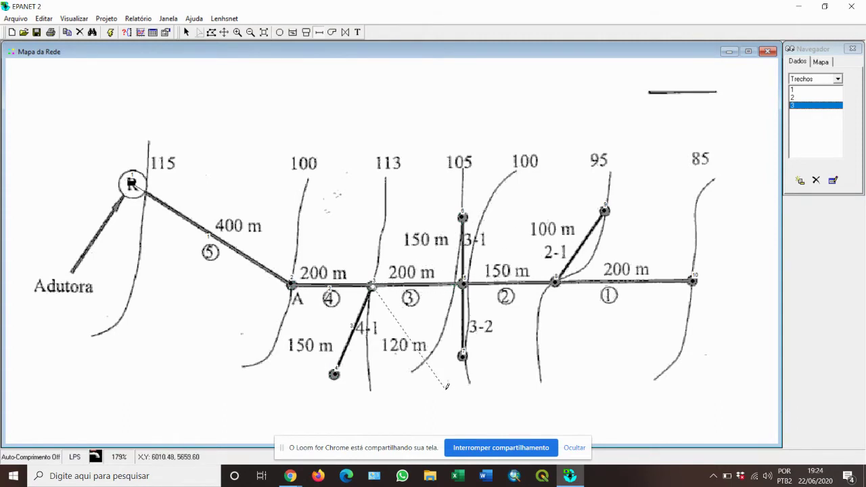
{"action": "left_click", "coordinate": [463, 283]}
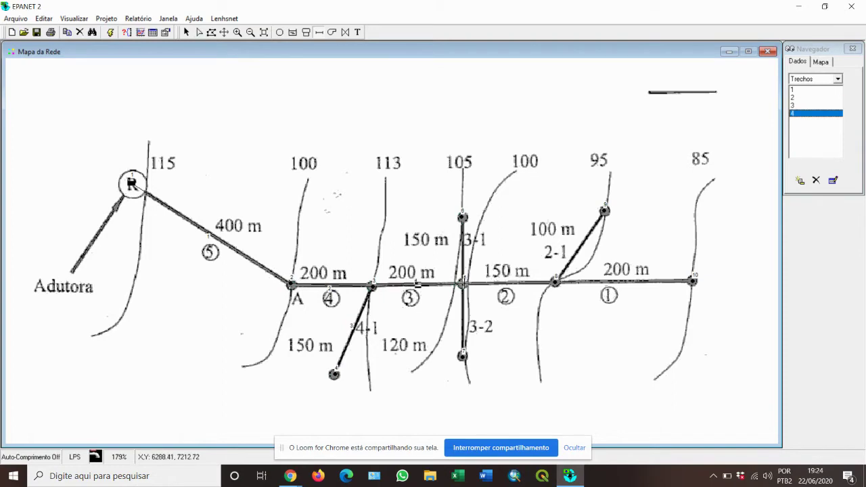
- Draw the remaining pipes over backdrop segments 3-2, 3-1, 2, 2-1 and 1, connecting all the downstream nodes
{"action": "left_click", "coordinate": [463, 281]}
{"action": "left_click", "coordinate": [463, 355]}
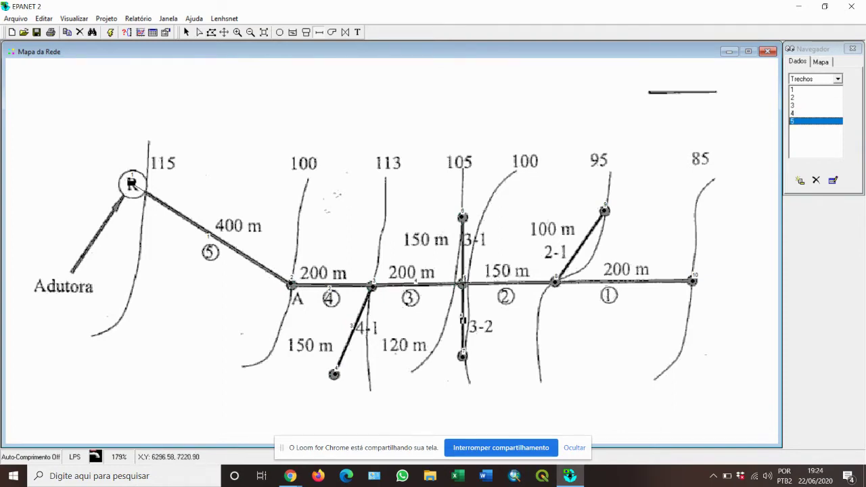
{"action": "left_click", "coordinate": [462, 217]}
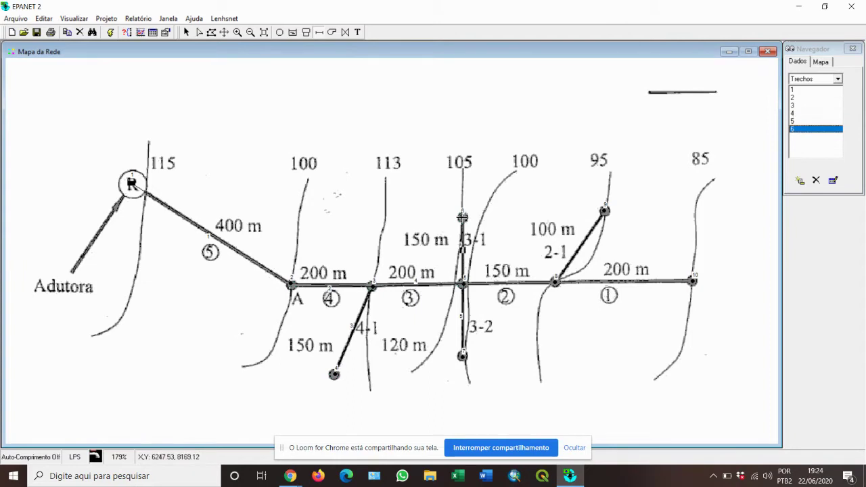
{"action": "left_click", "coordinate": [463, 282]}
{"action": "left_click", "coordinate": [555, 280]}
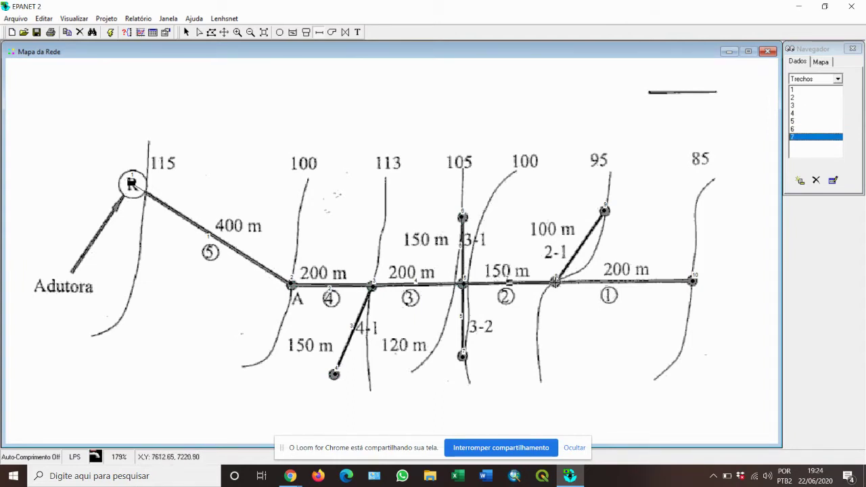
{"action": "left_click", "coordinate": [555, 281]}
{"action": "left_click", "coordinate": [605, 207]}
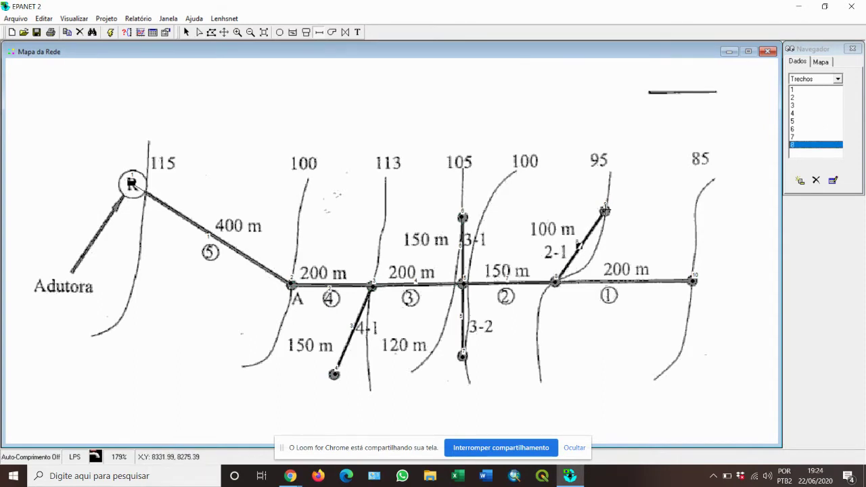
{"action": "left_click", "coordinate": [555, 281]}
{"action": "left_click", "coordinate": [693, 279]}
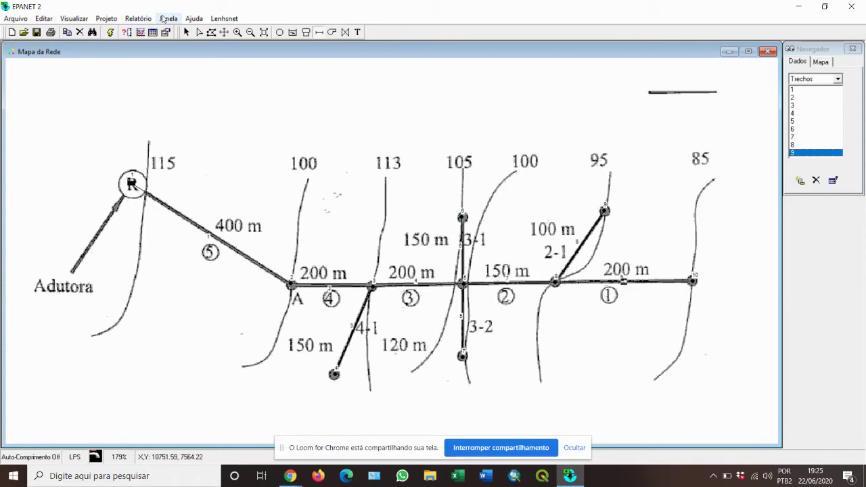
- Set the elevation (Cota) of the node at point A to 100 and close its properties
{"action": "left_click_drag", "start_coordinate": [180, 32], "coordinate": [182, 32]}
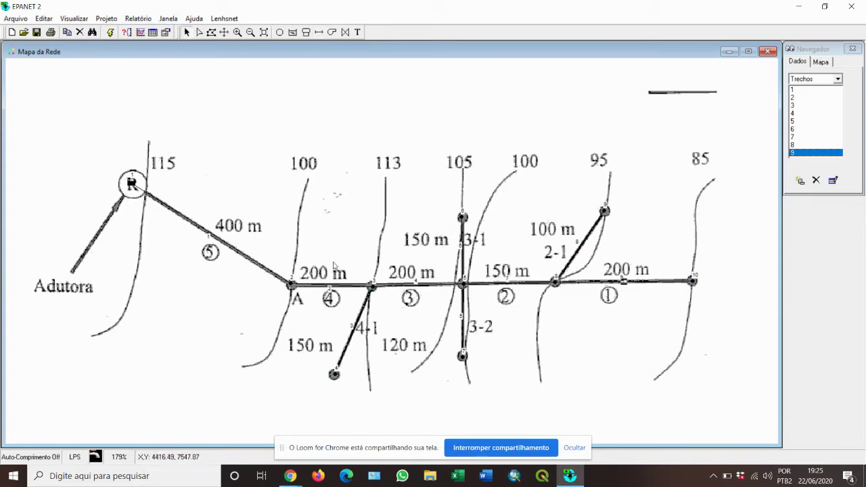
{"action": "double_click", "coordinate": [291, 285]}
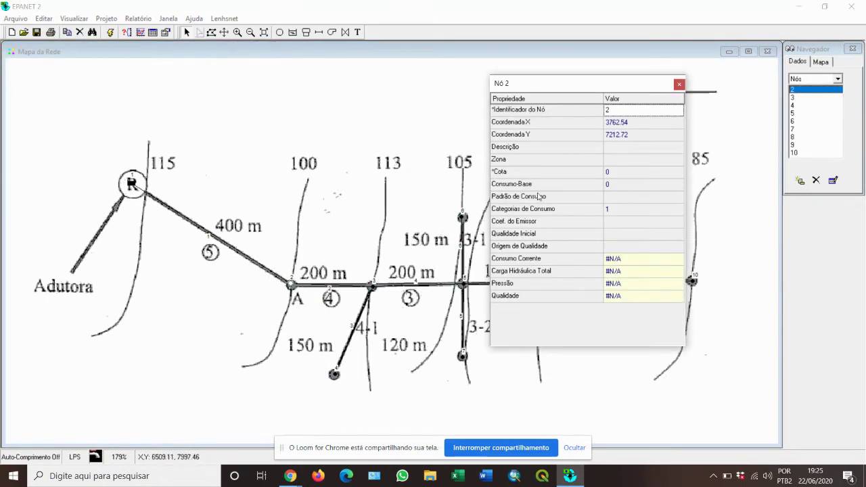
{"action": "left_click", "coordinate": [622, 172]}
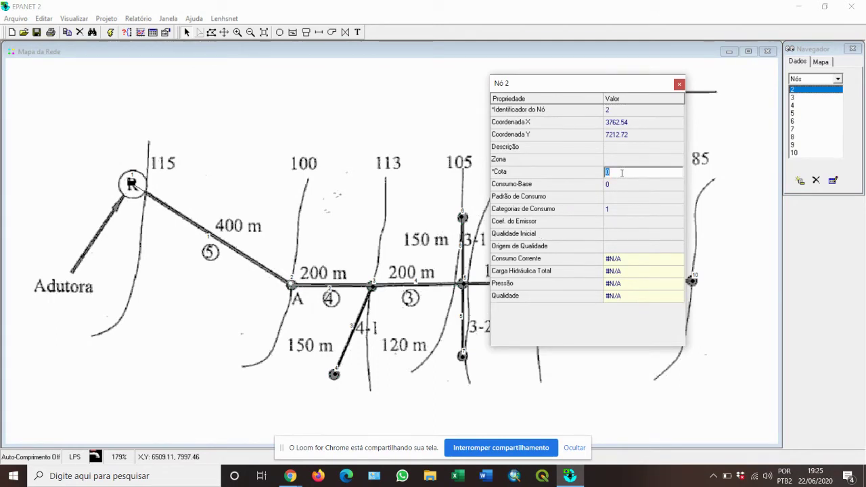
{"action": "type", "text": "100"}
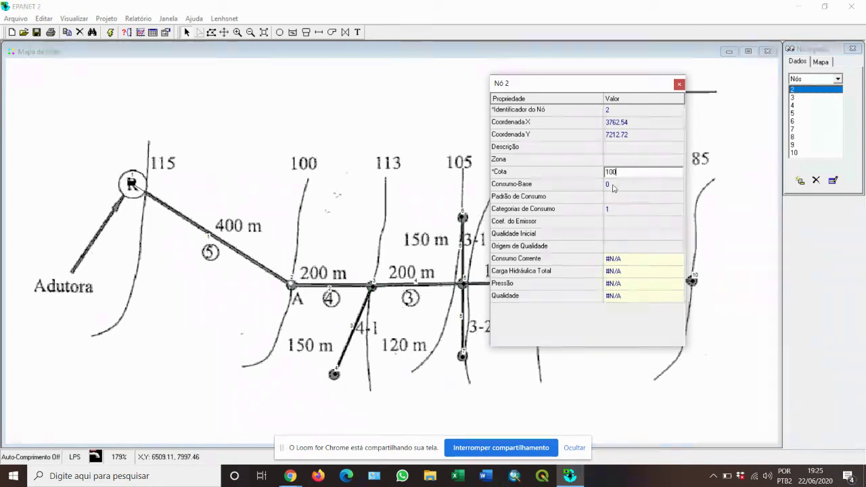
{"action": "key", "text": "Return"}
{"action": "left_click", "coordinate": [616, 183]}
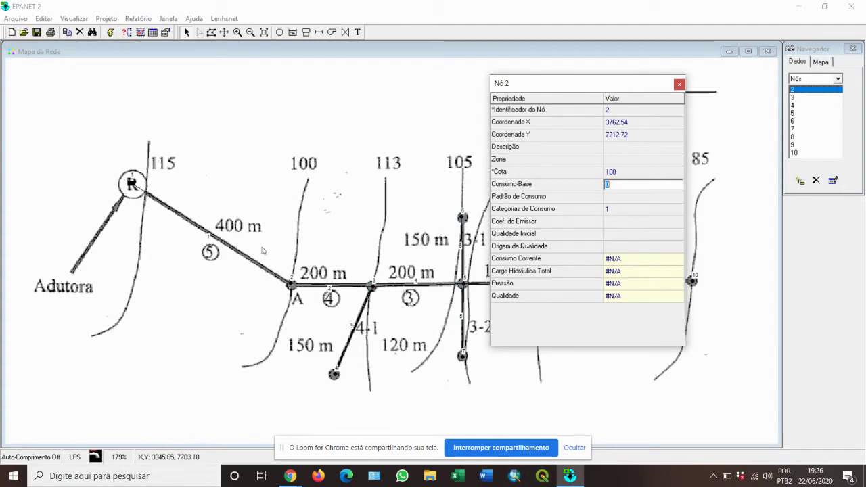
{"action": "left_click", "coordinate": [620, 199]}
{"action": "left_click", "coordinate": [620, 175]}
{"action": "left_click", "coordinate": [621, 184]}
{"action": "left_click", "coordinate": [679, 85]}
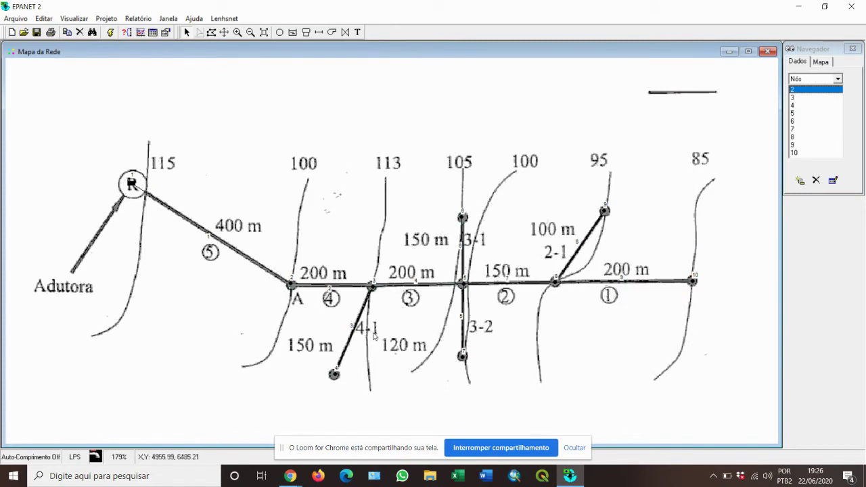
- Set the elevation (Cota) to 113 for the node where segments 4, 3 and 4-1 meet
{"action": "double_click", "coordinate": [373, 289]}
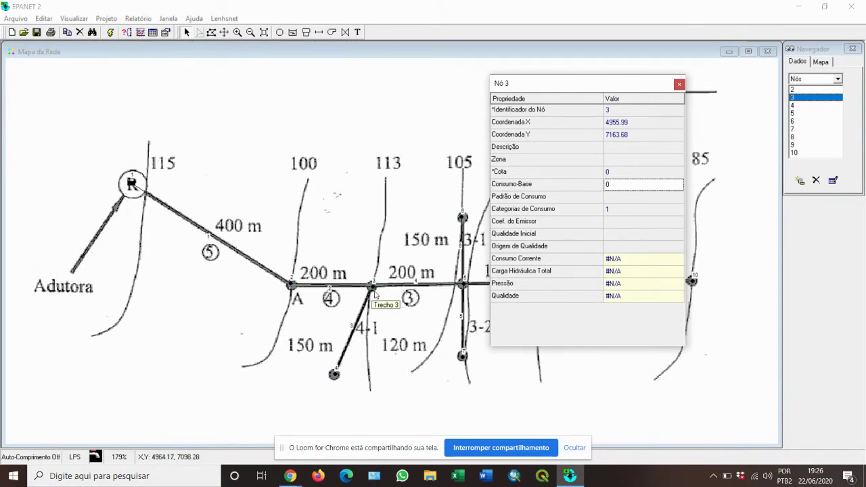
{"action": "left_click", "coordinate": [639, 172]}
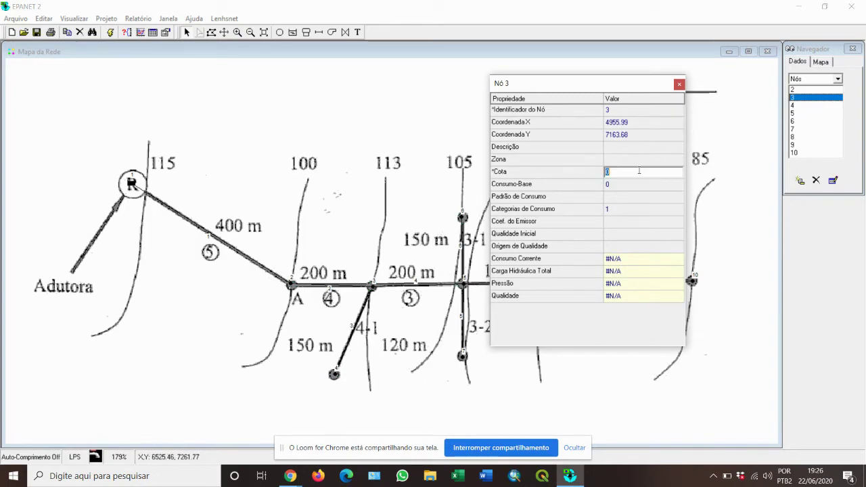
{"action": "type", "text": "113"}
{"action": "left_click", "coordinate": [649, 185]}
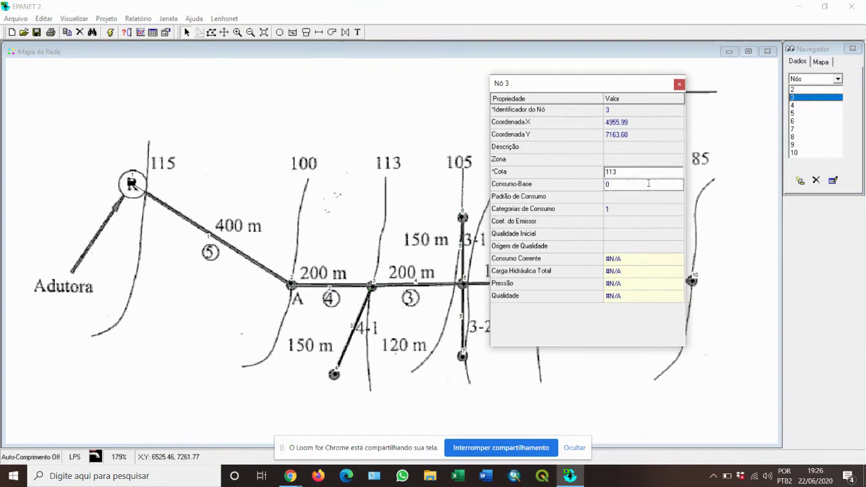
- Open the Excel workbook "Redes 17-06-20" from UNESC > Disciplinas 2020-1 > Sistema de Abastecimento in File Explorer
{"action": "left_click", "coordinate": [433, 474]}
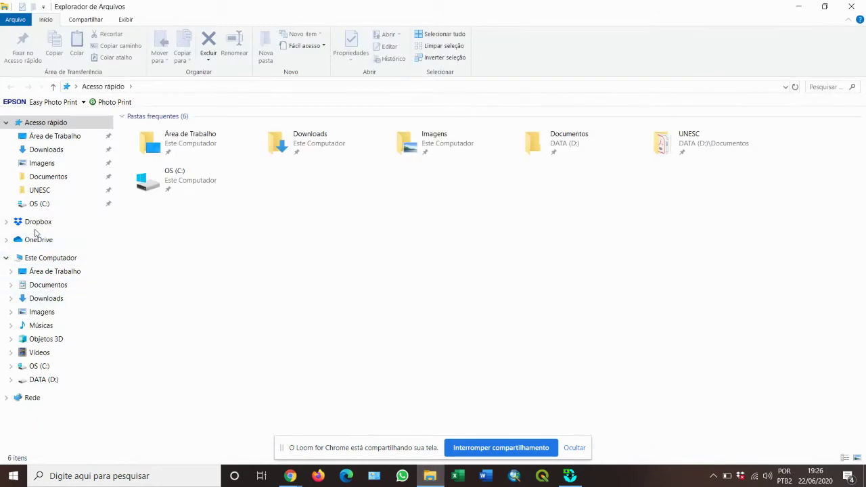
{"action": "left_click", "coordinate": [40, 190]}
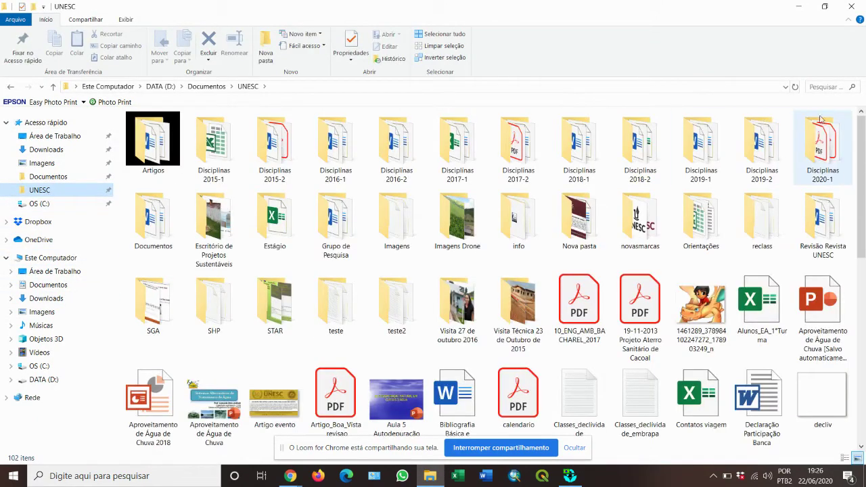
{"action": "double_click", "coordinate": [829, 130]}
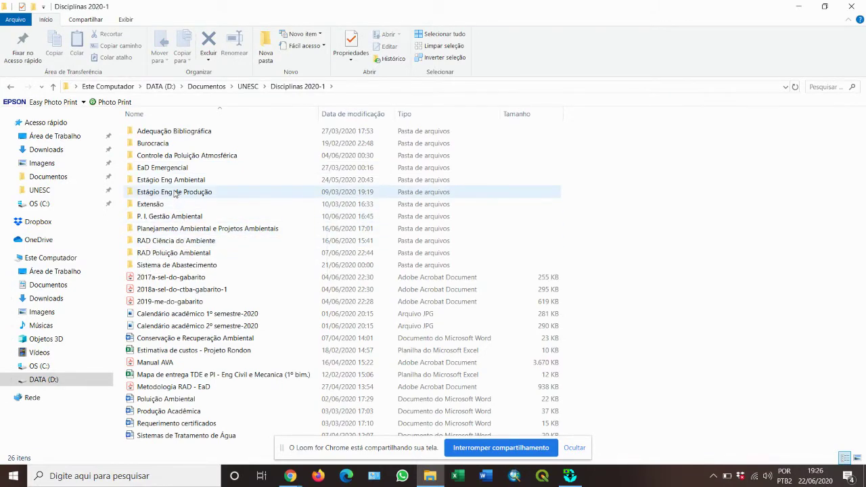
{"action": "double_click", "coordinate": [175, 265]}
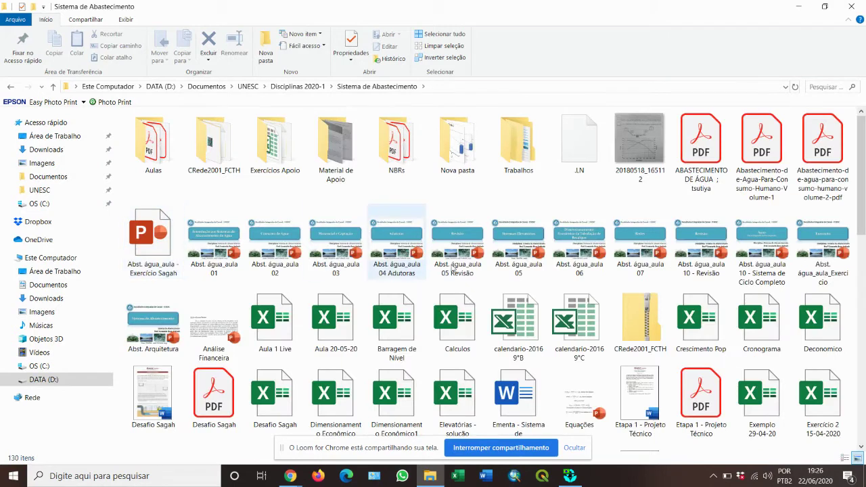
{"action": "scroll", "coordinate": [473, 271], "scroll_direction": "down", "scroll_amount": 8}
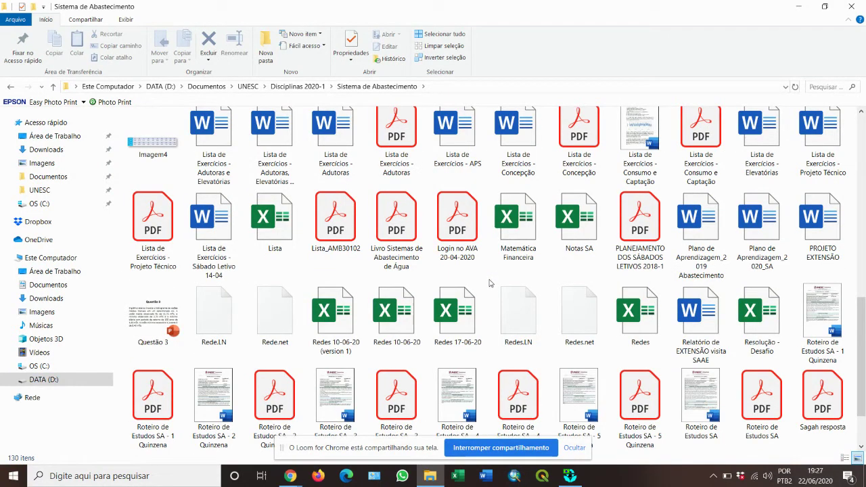
{"action": "left_click", "coordinate": [439, 308]}
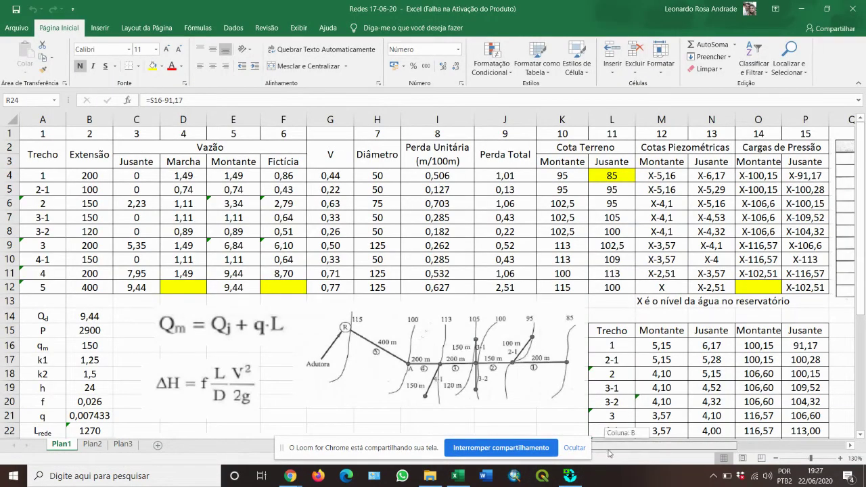
{"action": "left_click", "coordinate": [574, 447]}
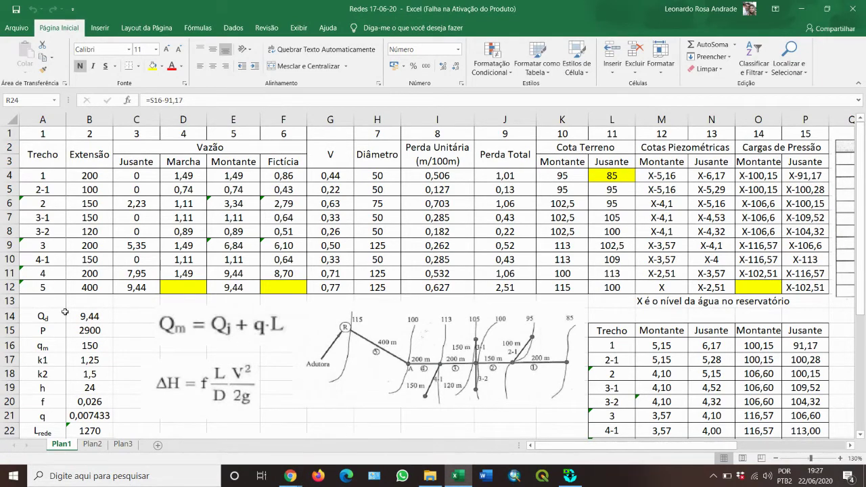
- Look up segment 4's Marcha flow in the Excel sheet and set the base demand (Consumo-Base) of node 3 in EPANET to 1.49
{"action": "left_click", "coordinate": [568, 477]}
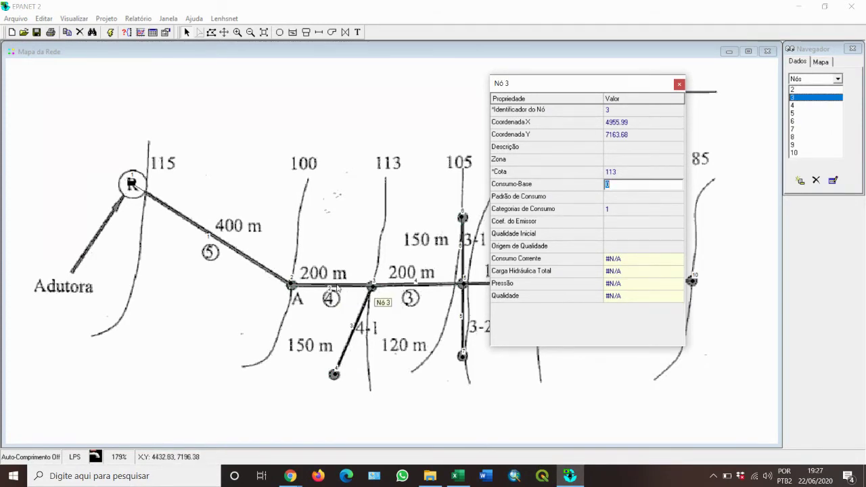
{"action": "left_click", "coordinate": [457, 476]}
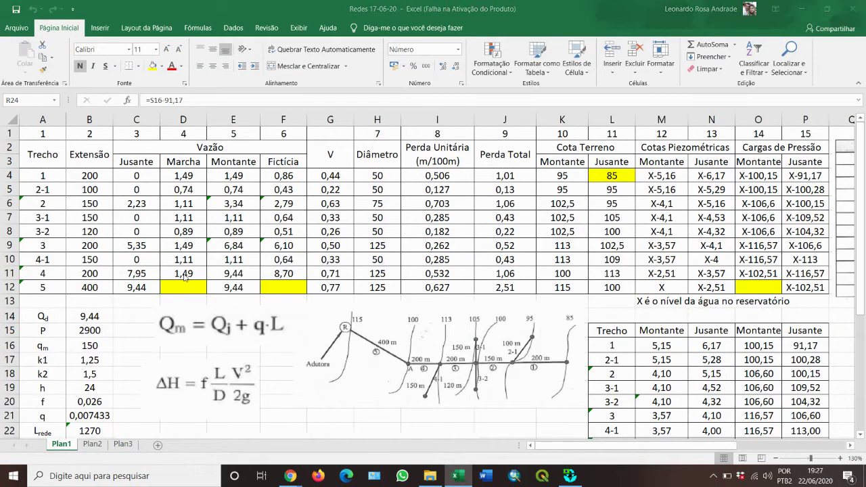
{"action": "left_click", "coordinate": [547, 353]}
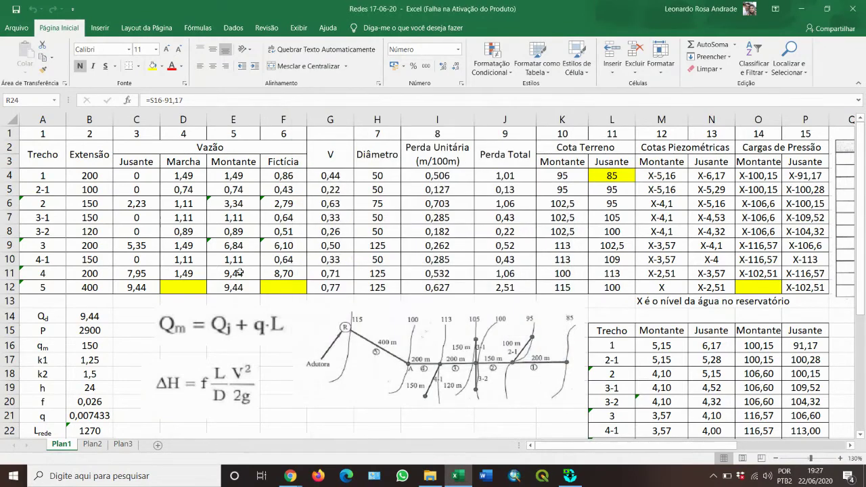
{"action": "left_click", "coordinate": [182, 272]}
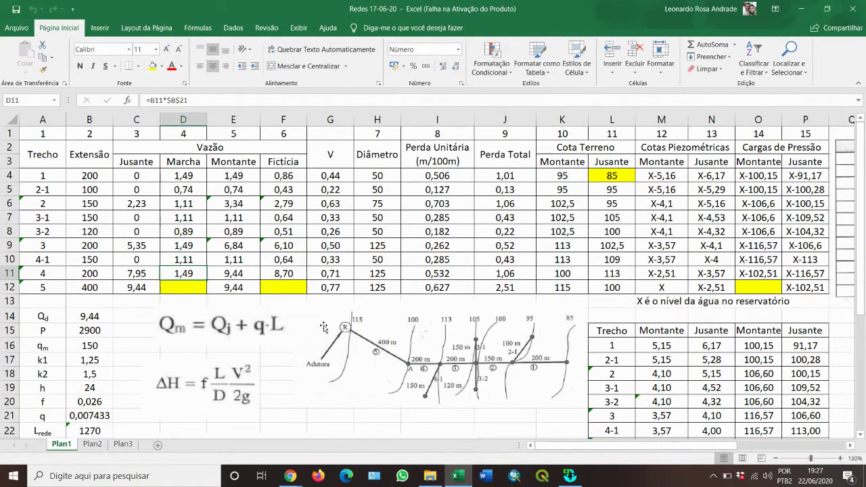
{"action": "left_click", "coordinate": [570, 475]}
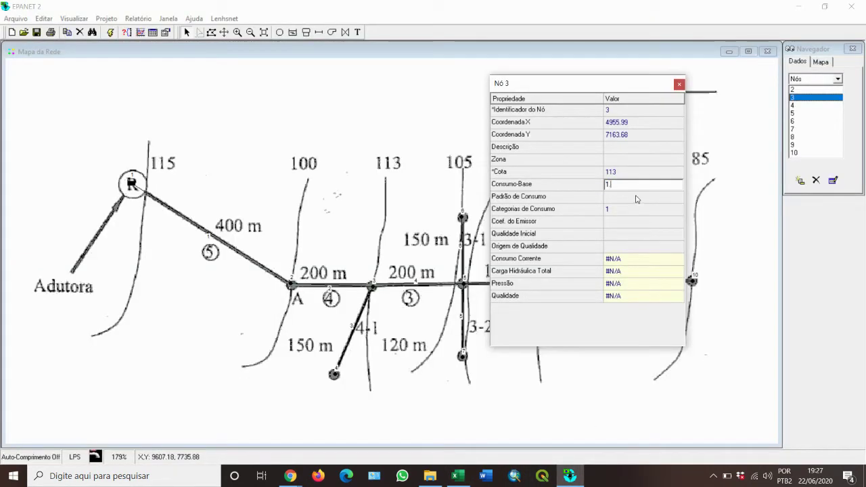
{"action": "type", "text": ".49"}
{"action": "left_click", "coordinate": [657, 172]}
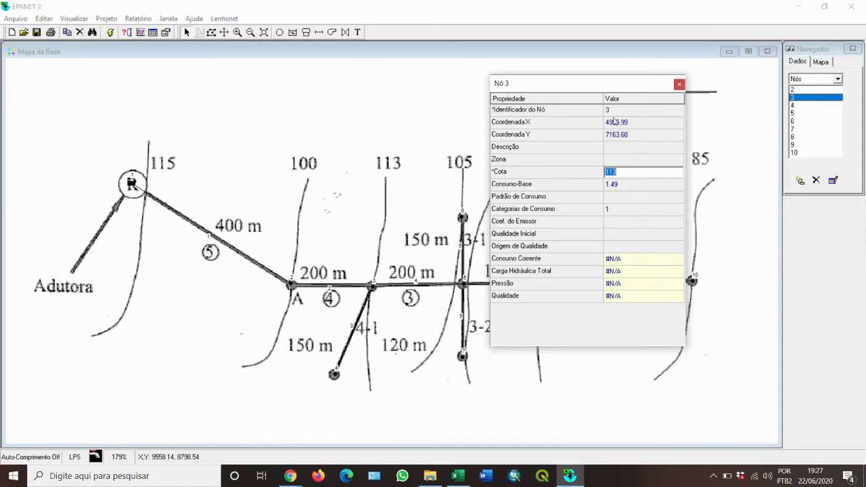
{"action": "left_click", "coordinate": [626, 184]}
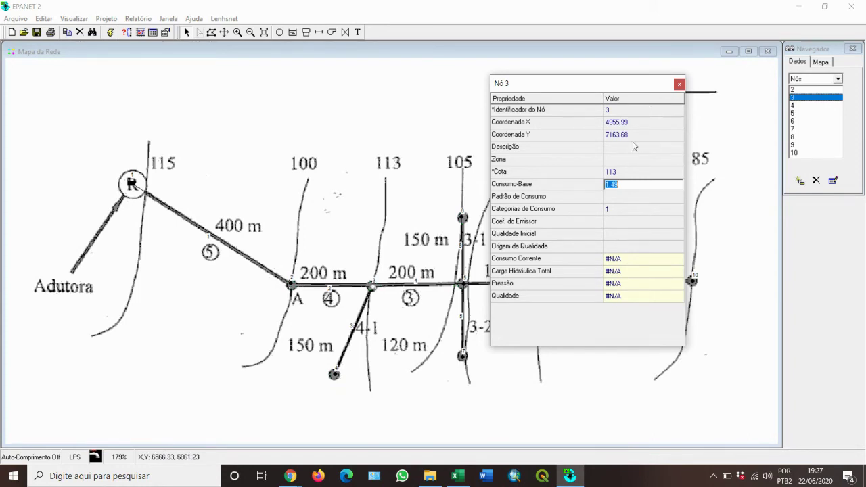
- Set the elevation (Cota) to 109 and base demand (Consumo-Base) to 1.11 for segment 4-1's end node, consulting the Excel sheet for its flow
{"action": "left_click", "coordinate": [335, 375]}
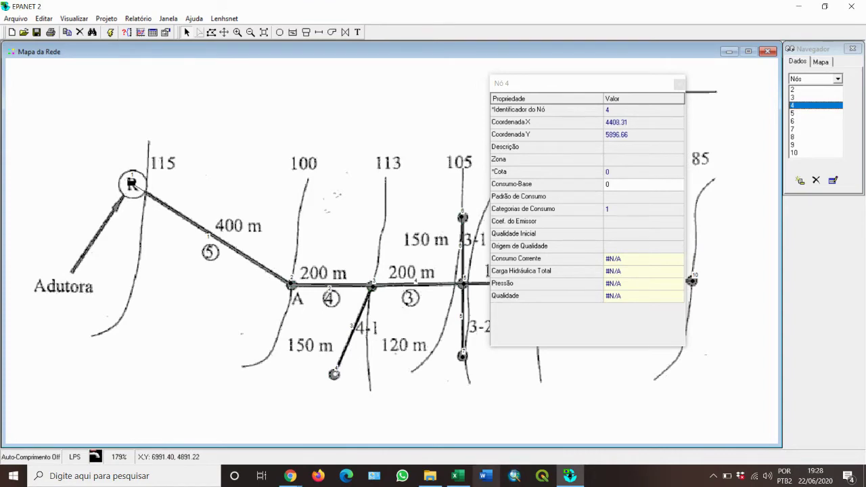
{"action": "mouse_move", "coordinate": [458, 477]}
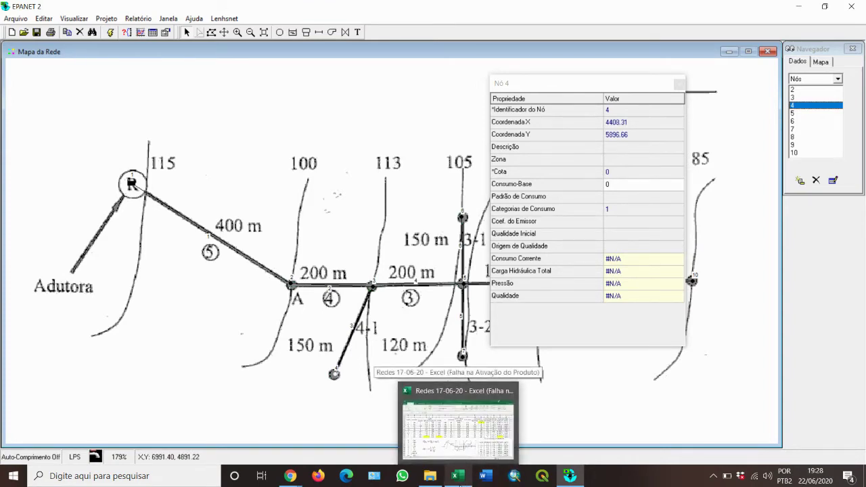
{"action": "left_click", "coordinate": [457, 477]}
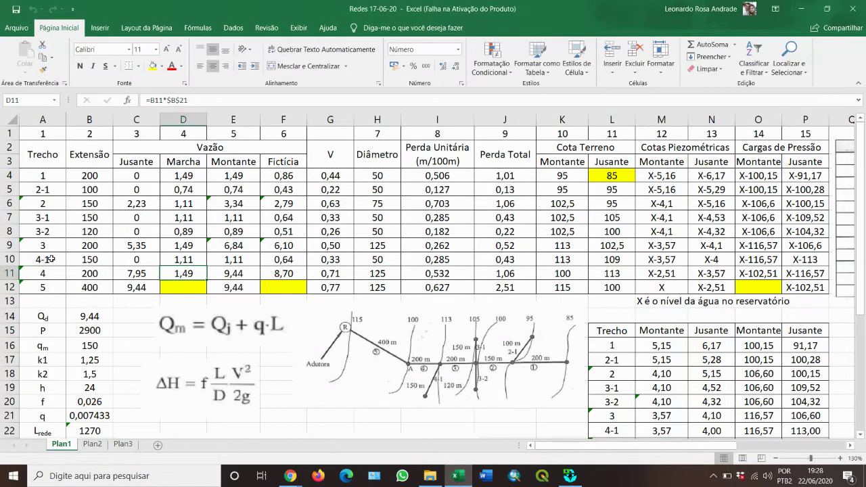
{"action": "left_click", "coordinate": [191, 261]}
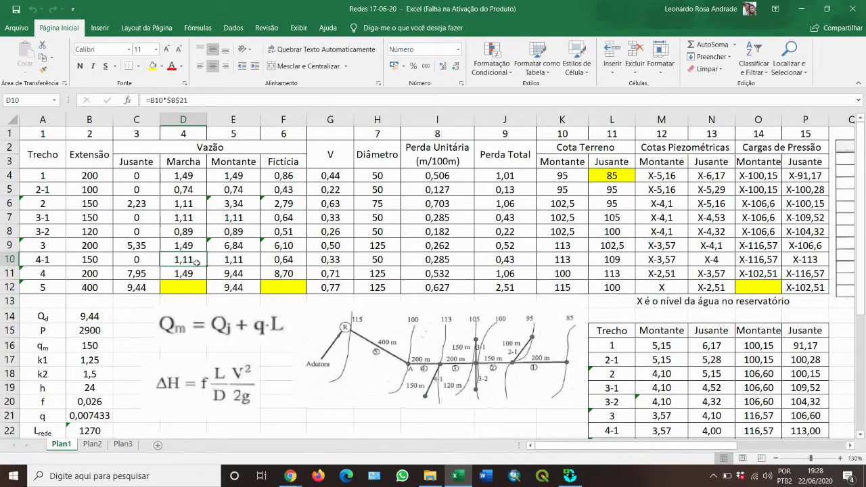
{"action": "left_click", "coordinate": [566, 476]}
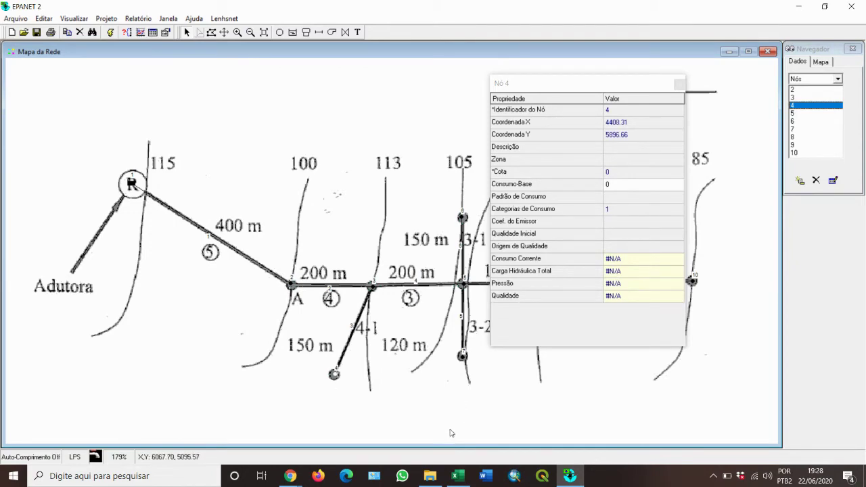
{"action": "left_click", "coordinate": [456, 476]}
{"action": "left_click", "coordinate": [456, 476]}
{"action": "left_click", "coordinate": [616, 175]}
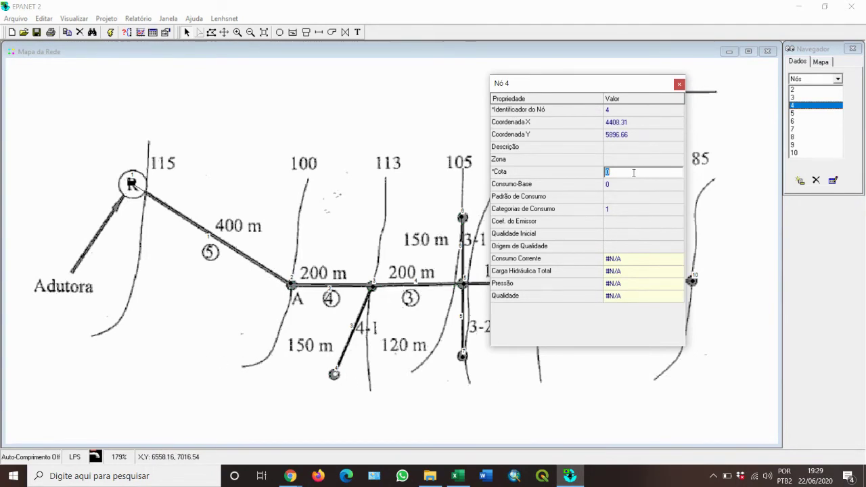
{"action": "type", "text": "109"}
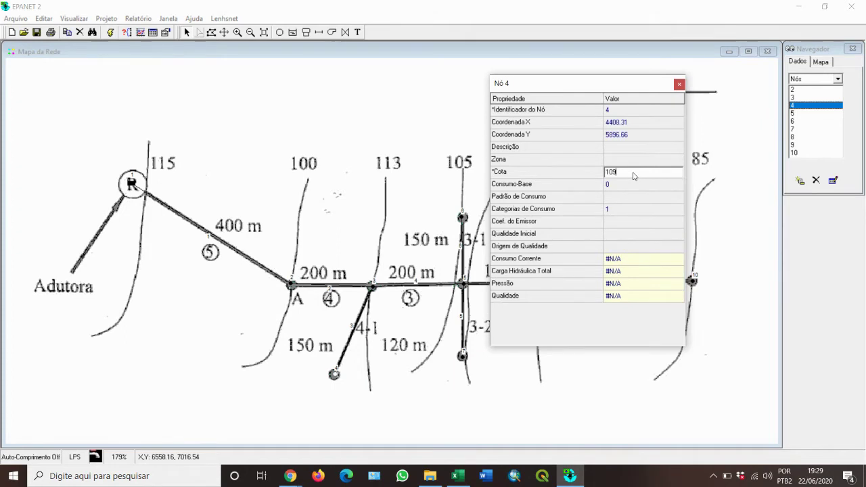
{"action": "left_click", "coordinate": [637, 181]}
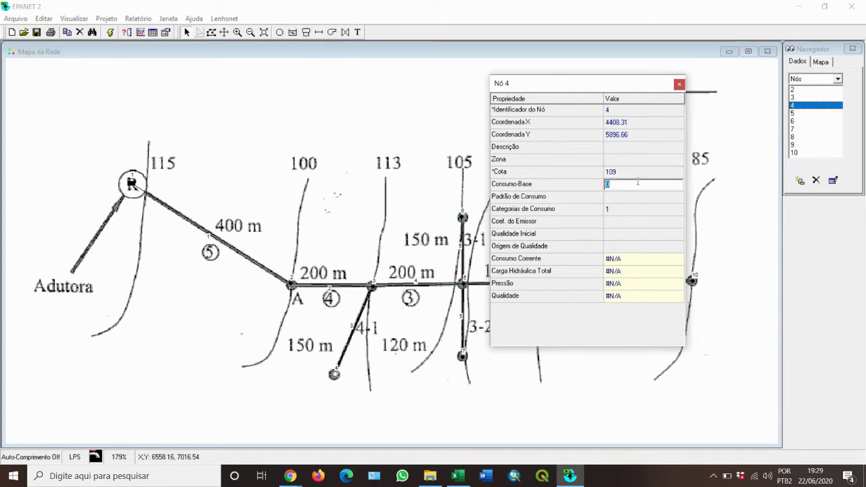
{"action": "type", "text": "1.11"}
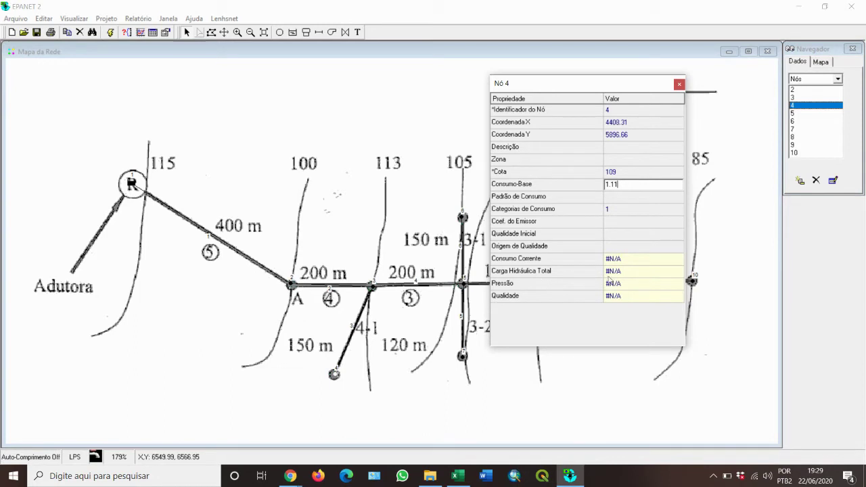
{"action": "left_click", "coordinate": [627, 171]}
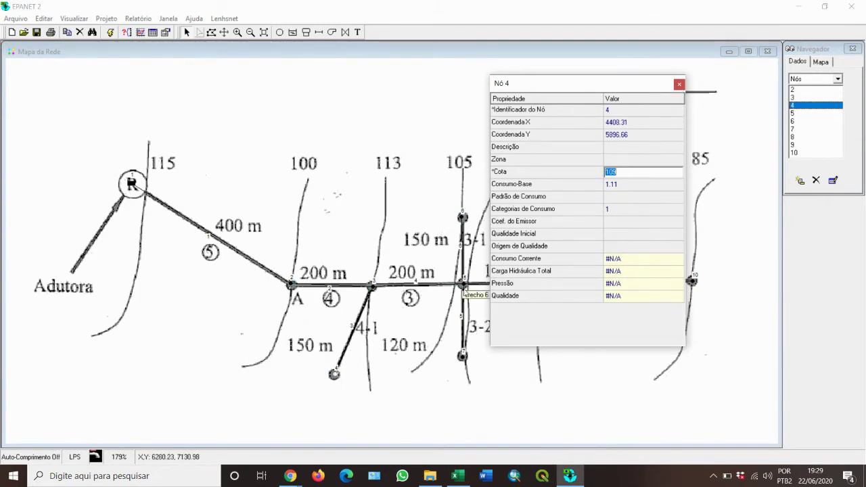
- Set the elevation (Cota) to 102.5 for the node where segments 3, 3-1, 3-2 and 2 meet
{"action": "left_click", "coordinate": [464, 285]}
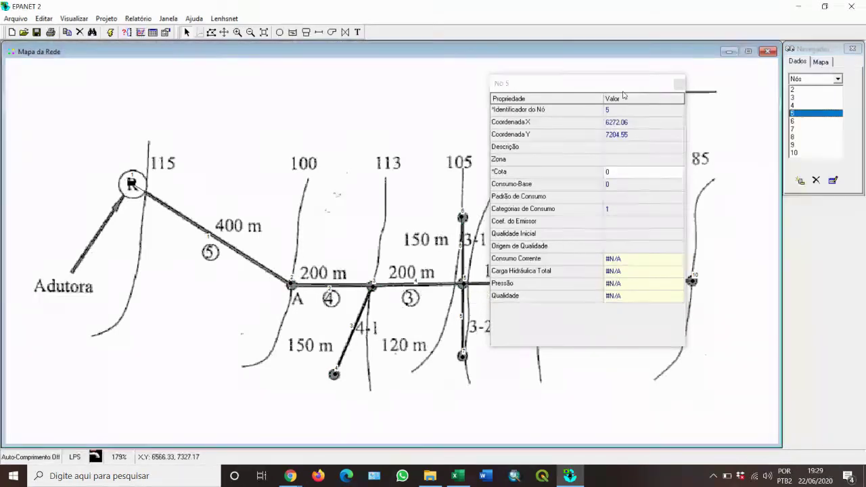
{"action": "left_click", "coordinate": [631, 171]}
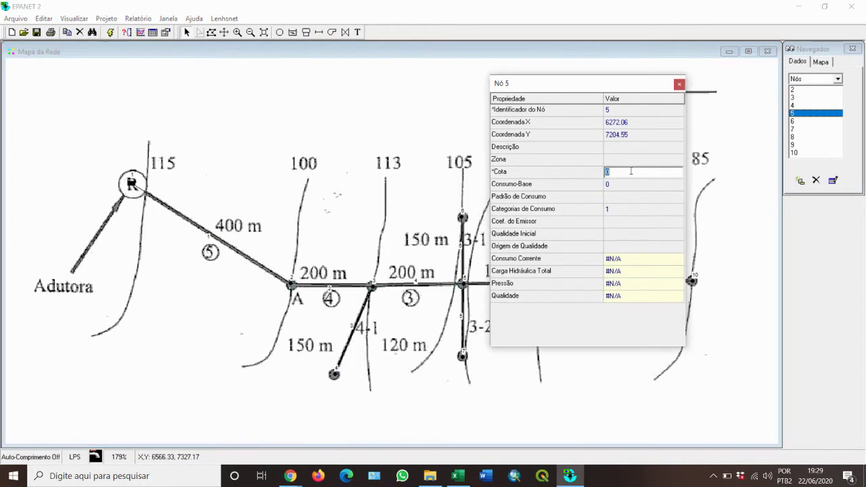
{"action": "type", "text": "102.5"}
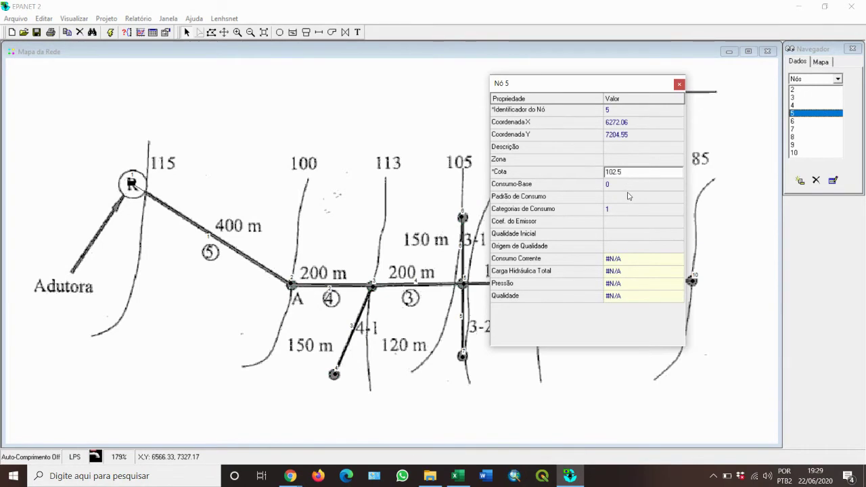
- Look up segment 3's Marcha flow in Excel and set the base demand (Consumo-Base) of node 5 in EPANET to 1.49
{"action": "left_click", "coordinate": [627, 184]}
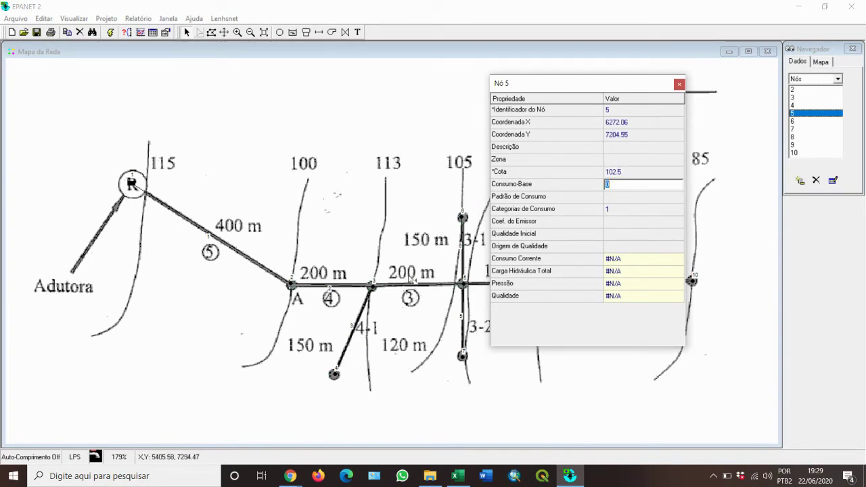
{"action": "left_click", "coordinate": [457, 476]}
{"action": "left_click", "coordinate": [50, 247]}
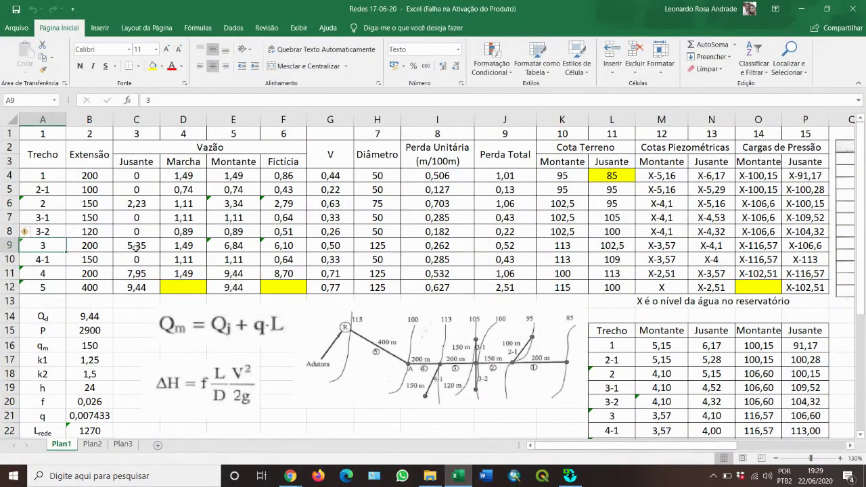
{"action": "left_click", "coordinate": [193, 245]}
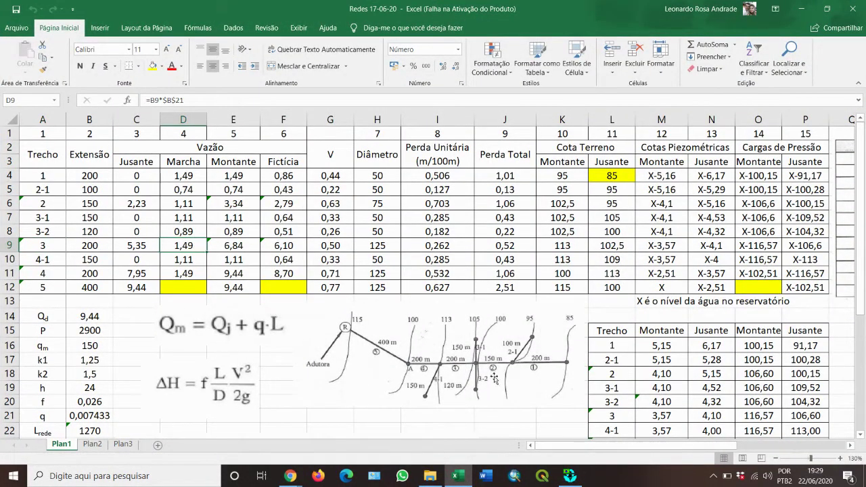
{"action": "left_click", "coordinate": [569, 476]}
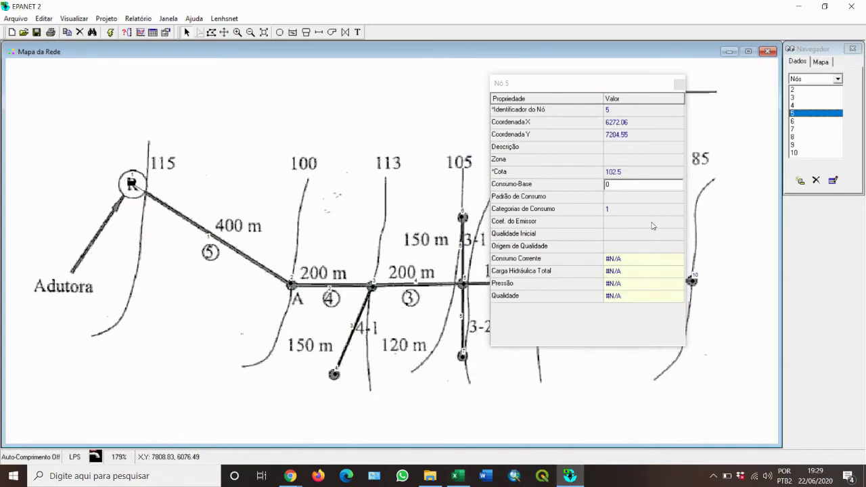
{"action": "left_click", "coordinate": [637, 184]}
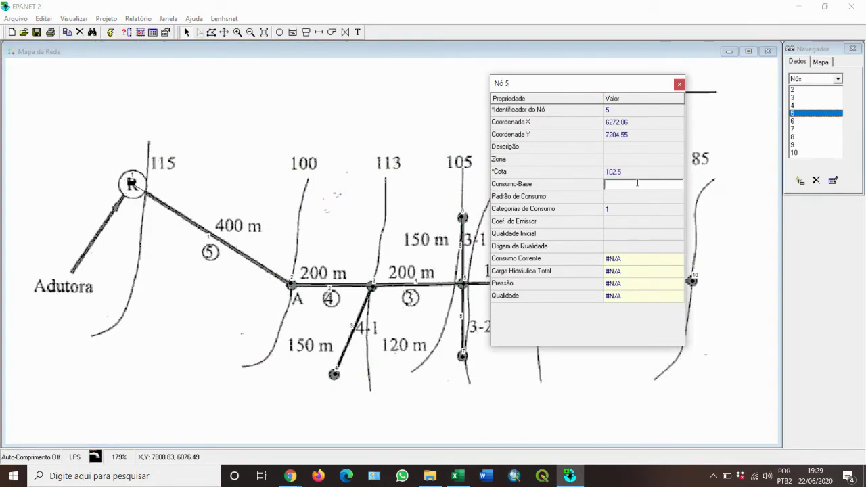
{"action": "type", "text": "1.49"}
{"action": "left_click", "coordinate": [629, 173]}
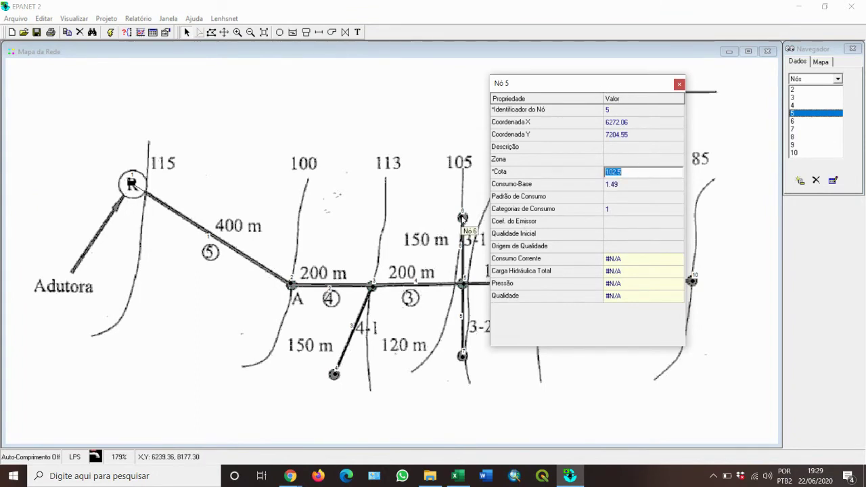
- Set the elevation (Cota) to 105 for the end node of segment 3-1
{"action": "left_click", "coordinate": [462, 217]}
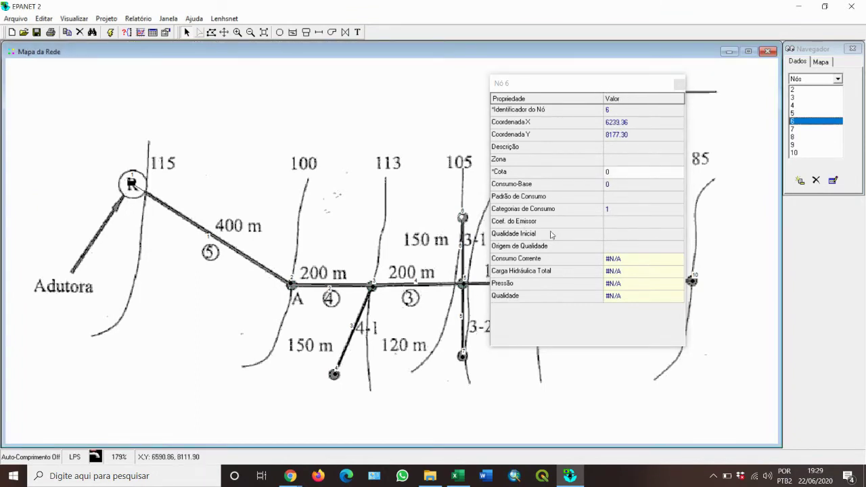
{"action": "left_click", "coordinate": [617, 175]}
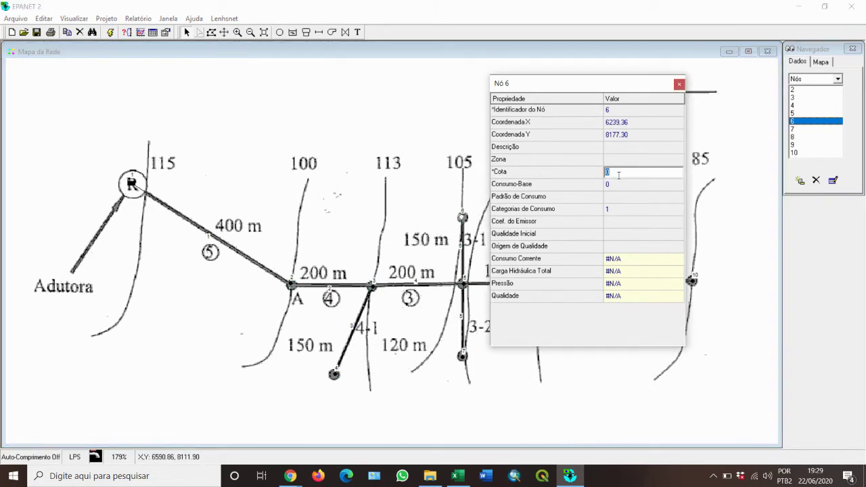
{"action": "type", "text": "105"}
- Check segment 3-1's Marcha flow in Excel and set the base demand (Consumo-Base) of its end node in EPANET to 1.11
{"action": "left_click", "coordinate": [611, 189]}
{"action": "left_click", "coordinate": [458, 477]}
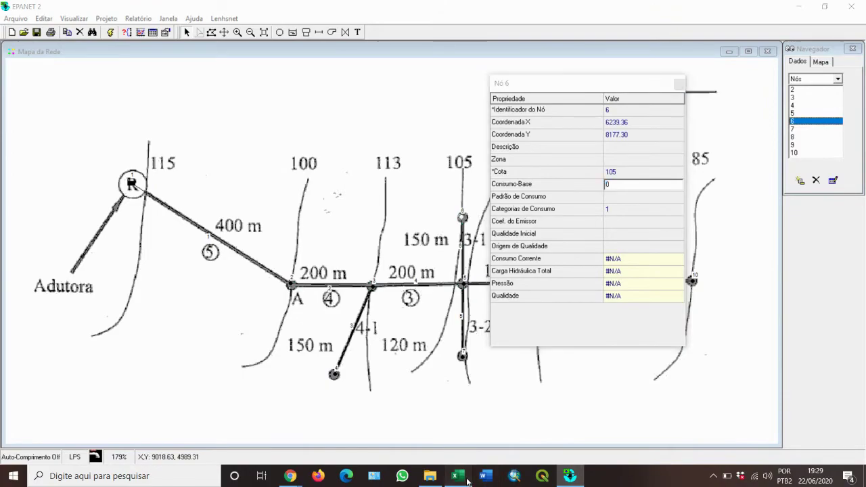
{"action": "left_click", "coordinate": [466, 479]}
{"action": "left_click", "coordinate": [467, 479]}
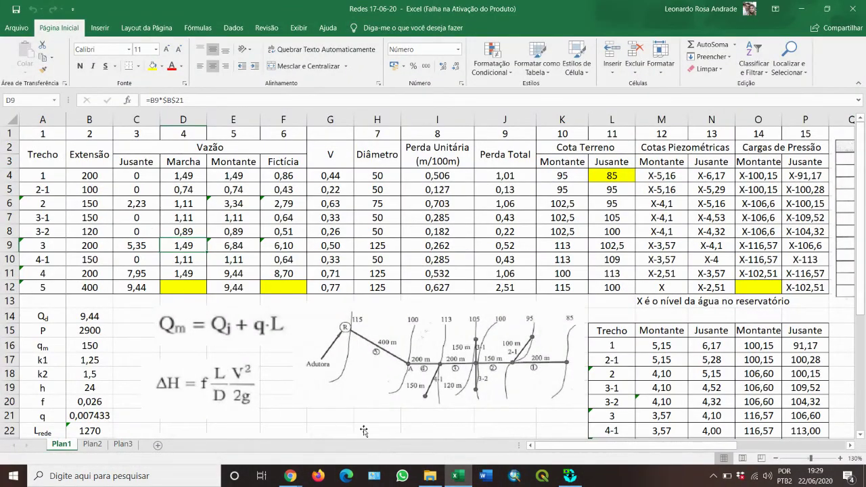
{"action": "left_click", "coordinate": [464, 478]}
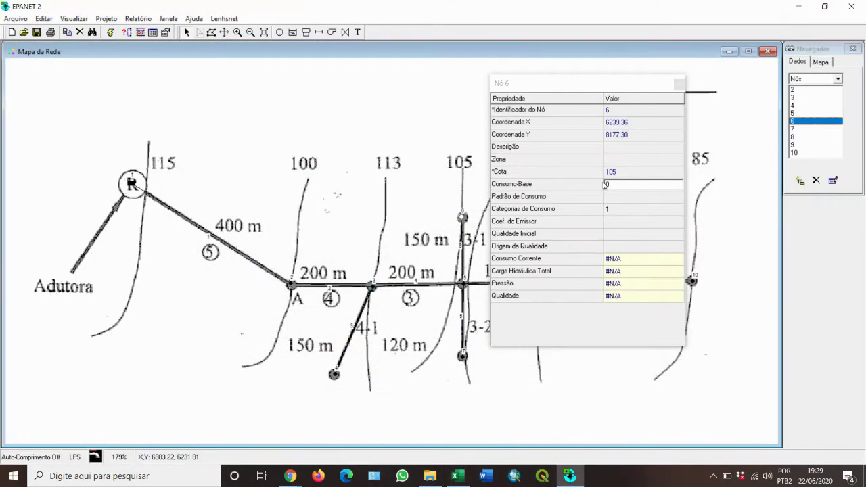
{"action": "left_click_drag", "start_coordinate": [612, 185], "coordinate": [605, 186]}
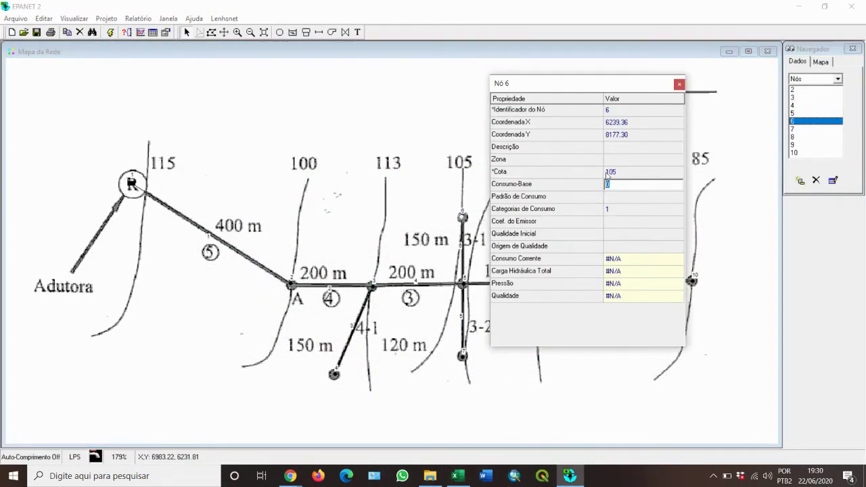
{"action": "type", "text": "1.11"}
{"action": "left_click", "coordinate": [669, 171]}
- Set the elevation (Cota) to 100 for the end node of segment 3-2
{"action": "left_click", "coordinate": [462, 355]}
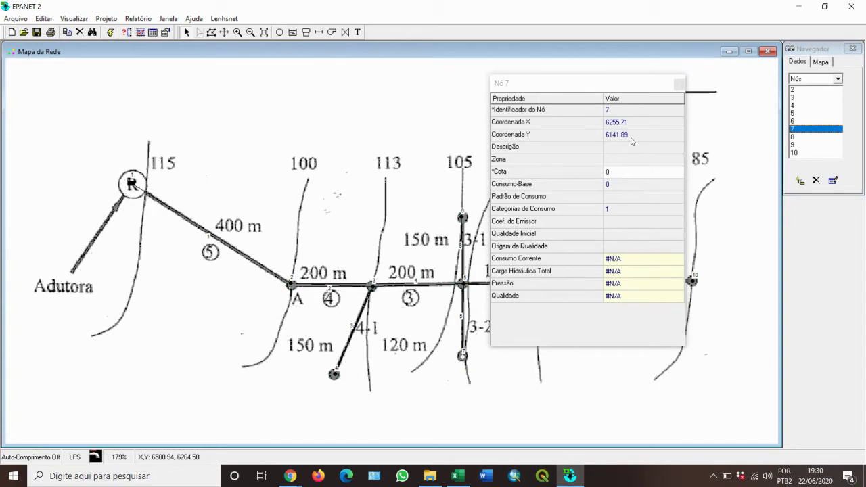
{"action": "left_click_drag", "start_coordinate": [619, 83], "coordinate": [311, 127]}
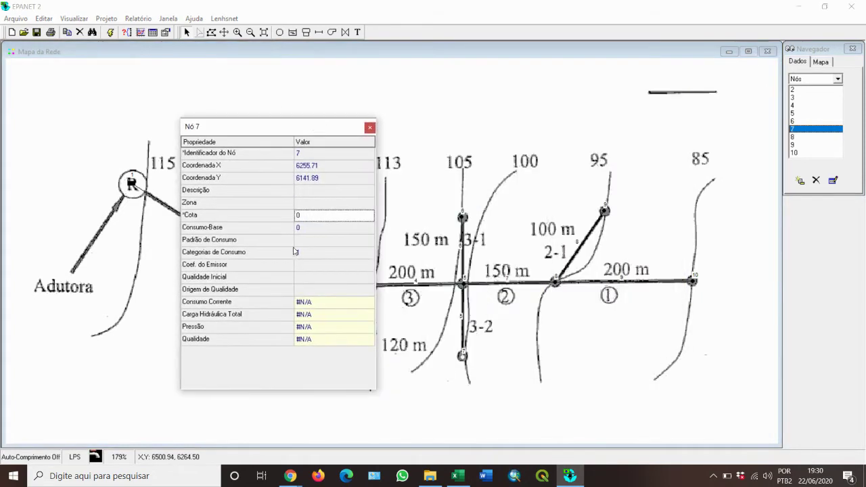
{"action": "double_click", "coordinate": [298, 214]}
{"action": "type", "text": "100"}
- Look up segment 3-2's Marcha flow in Excel and set the base demand (Consumo-Base) of its end node in EPANET to 0.89
{"action": "left_click", "coordinate": [457, 476]}
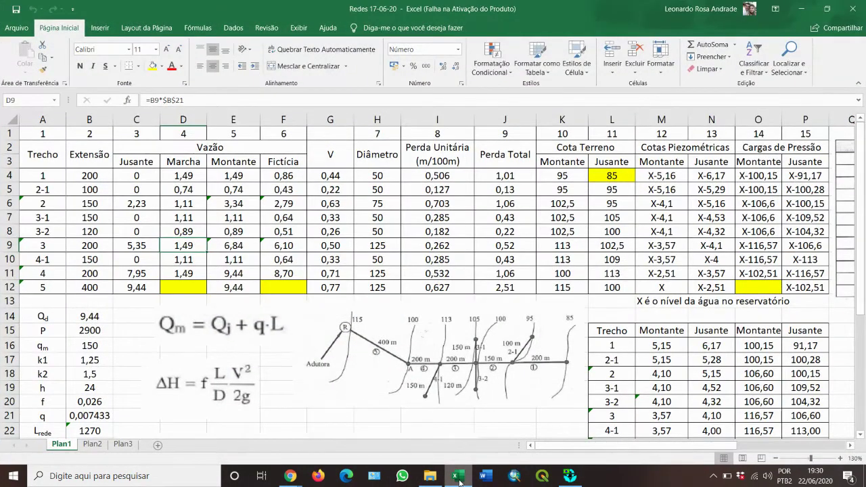
{"action": "left_click", "coordinate": [459, 478]}
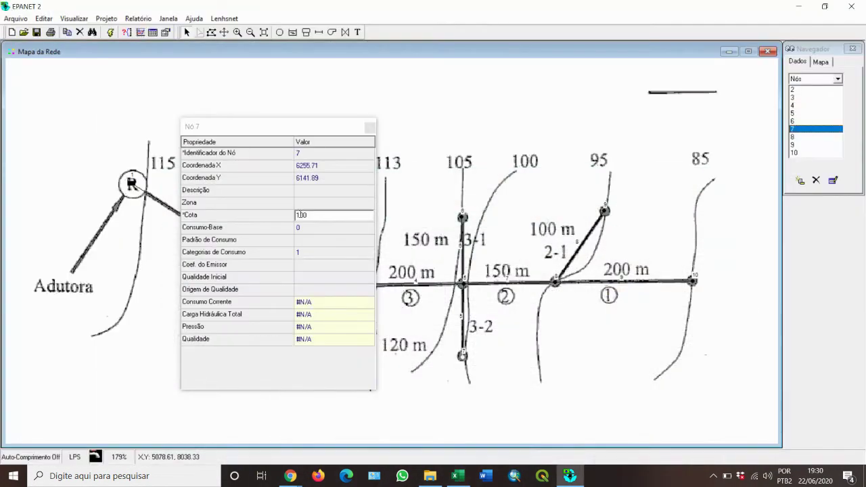
{"action": "double_click", "coordinate": [303, 228]}
{"action": "type", "text": "0"}
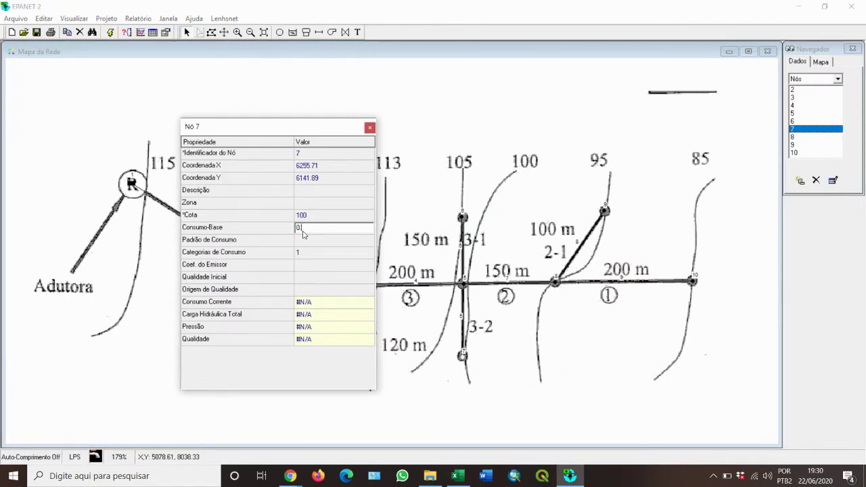
{"action": "type", "text": ".89"}
{"action": "key", "text": "Up"}
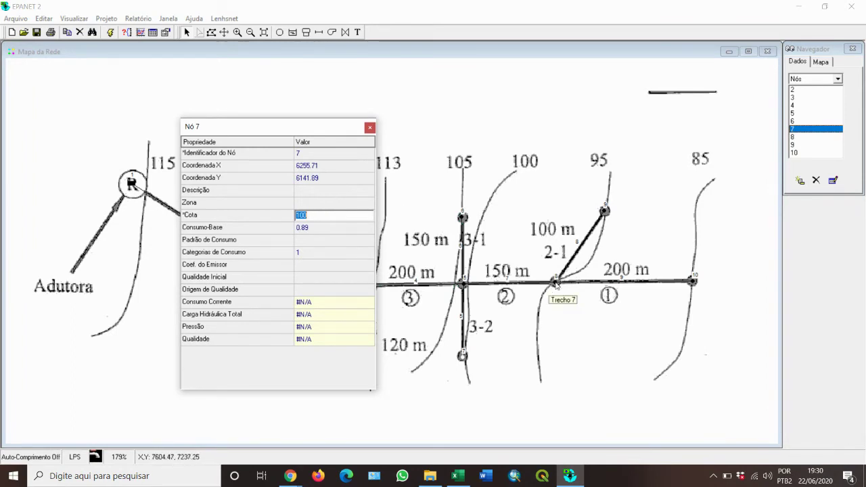
- For the node where segments 2, 2-1 and 1 meet, set Cota to 95 and Consumo-Base to 1.11, checking segment 2's Marcha flow in Excel
{"action": "left_click", "coordinate": [556, 281]}
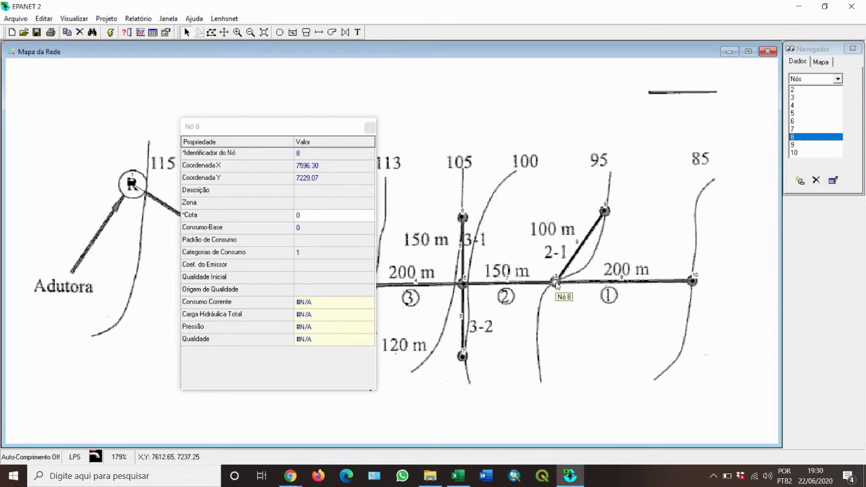
{"action": "left_click", "coordinate": [330, 215]}
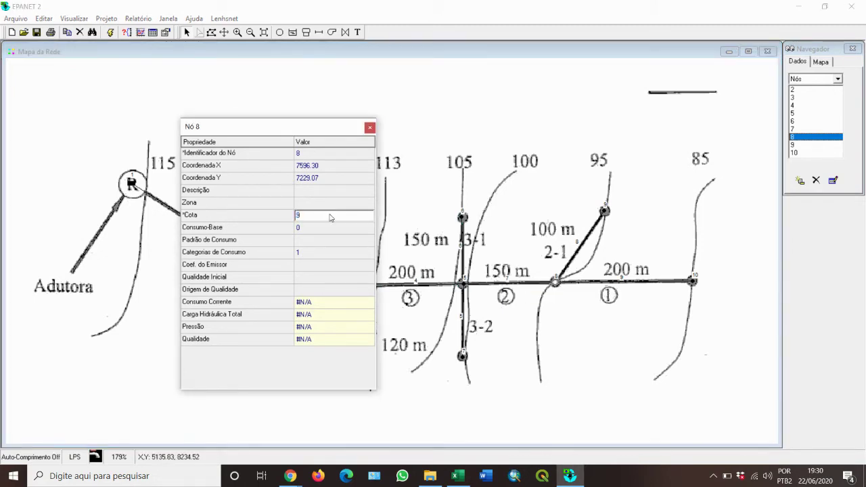
{"action": "type", "text": "95"}
{"action": "left_click", "coordinate": [341, 229]}
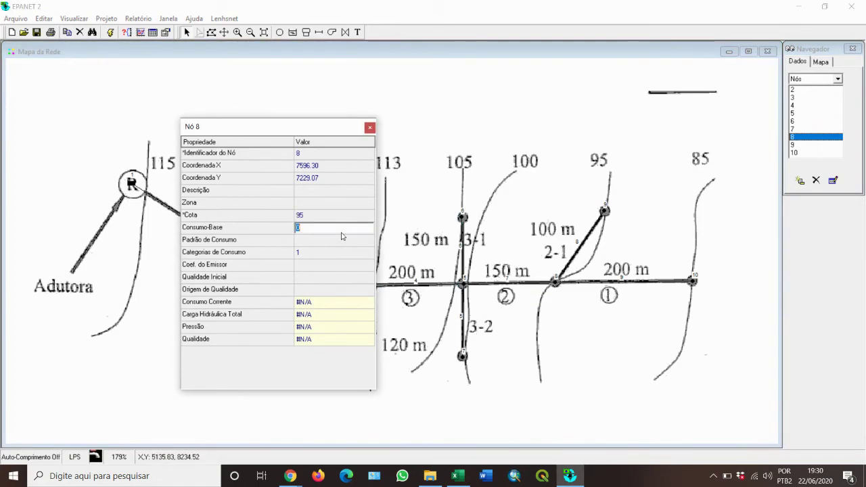
{"action": "left_click", "coordinate": [457, 477]}
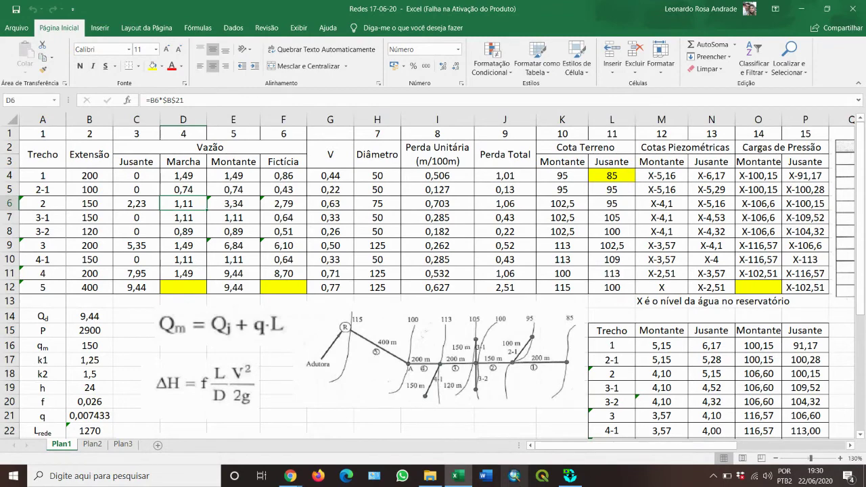
{"action": "left_click", "coordinate": [569, 476]}
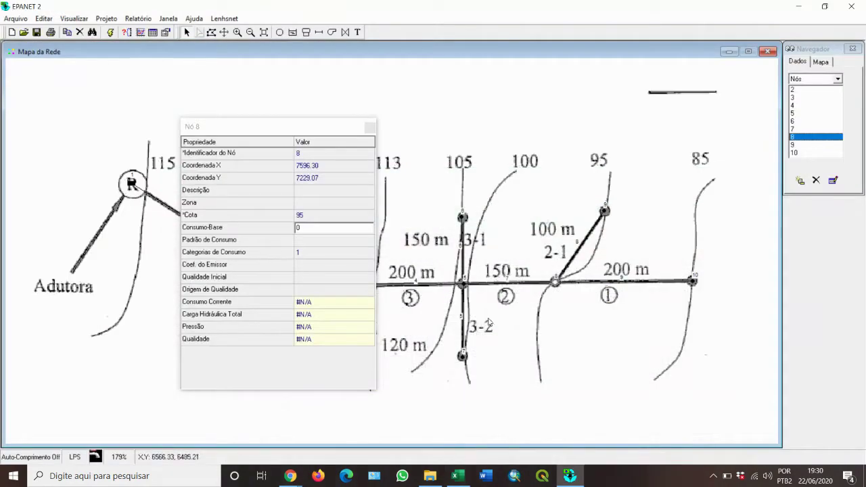
{"action": "left_click", "coordinate": [303, 231]}
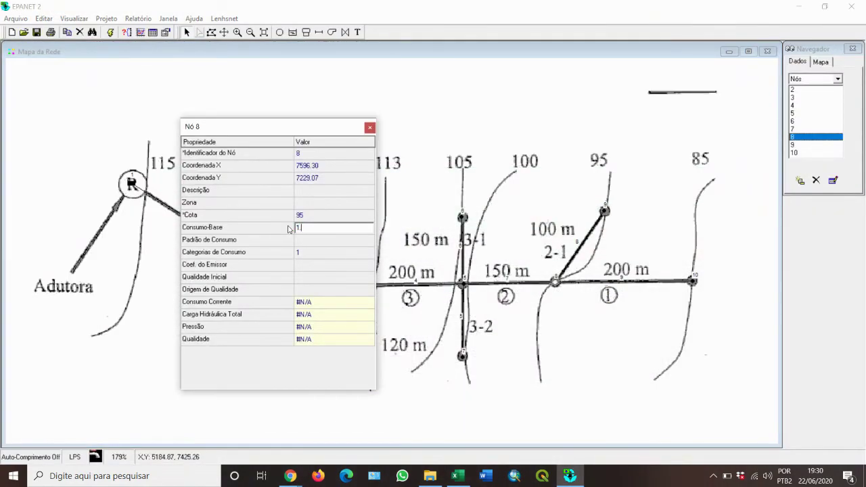
{"action": "key", "text": "Up"}
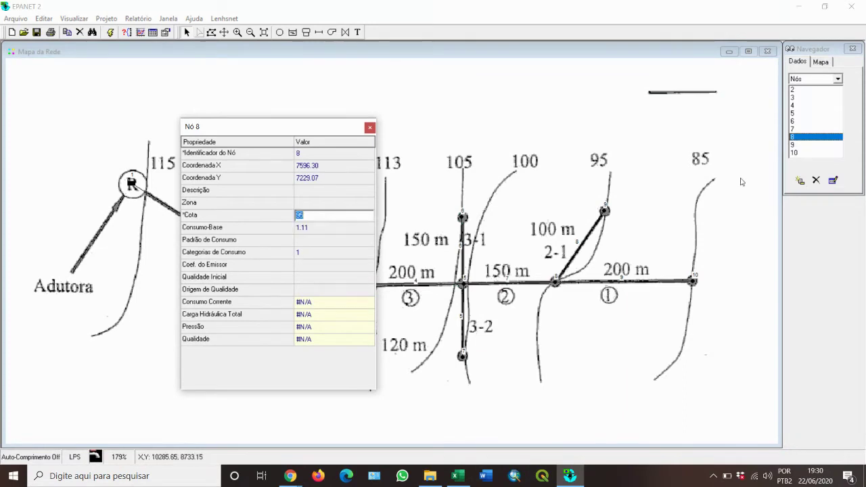
- For the end node of segment 2-1, set Cota to 95 and Consumo-Base to 0.74, taken from that segment's Marcha flow in Excel
{"action": "left_click", "coordinate": [605, 213]}
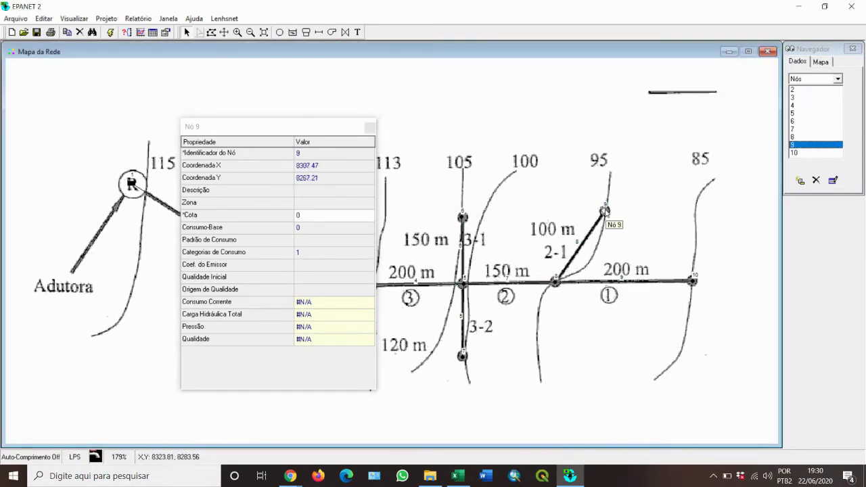
{"action": "left_click", "coordinate": [324, 214]}
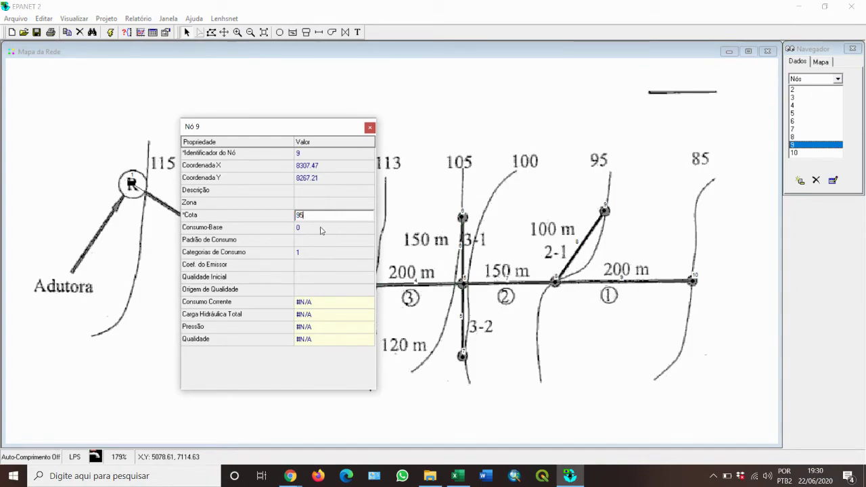
{"action": "left_click", "coordinate": [322, 229]}
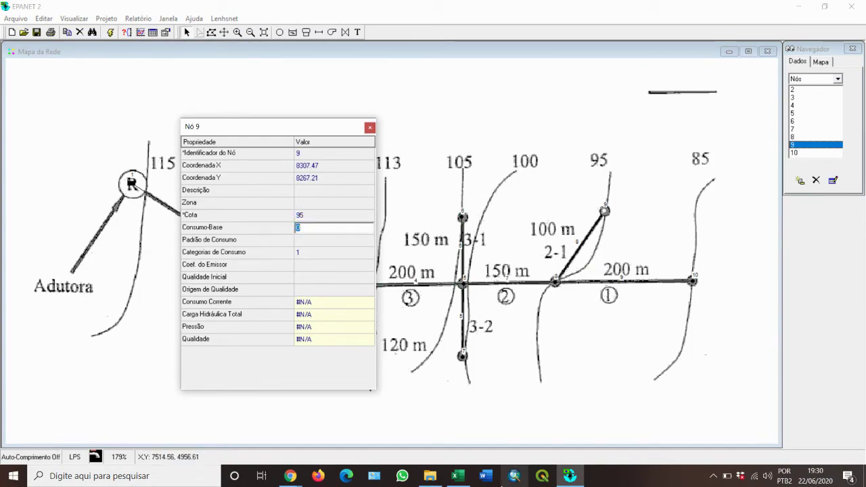
{"action": "left_click", "coordinate": [458, 475]}
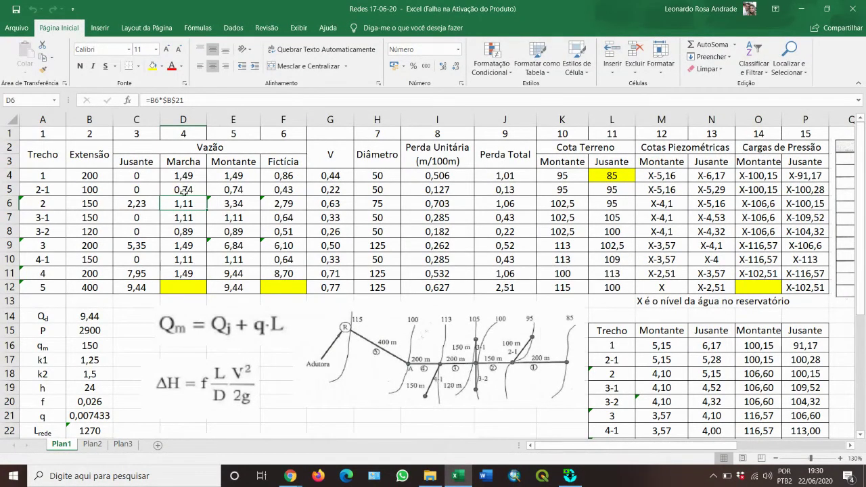
{"action": "left_click", "coordinate": [184, 191]}
{"action": "left_click", "coordinate": [569, 475]}
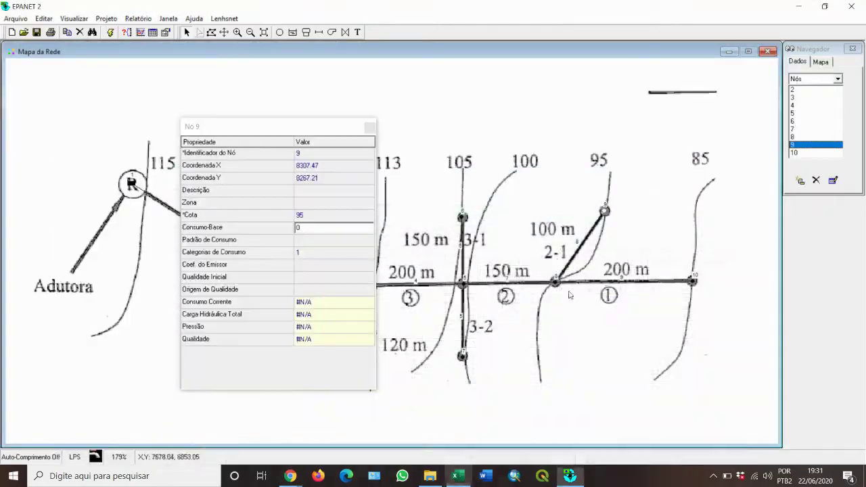
{"action": "left_click", "coordinate": [319, 227]}
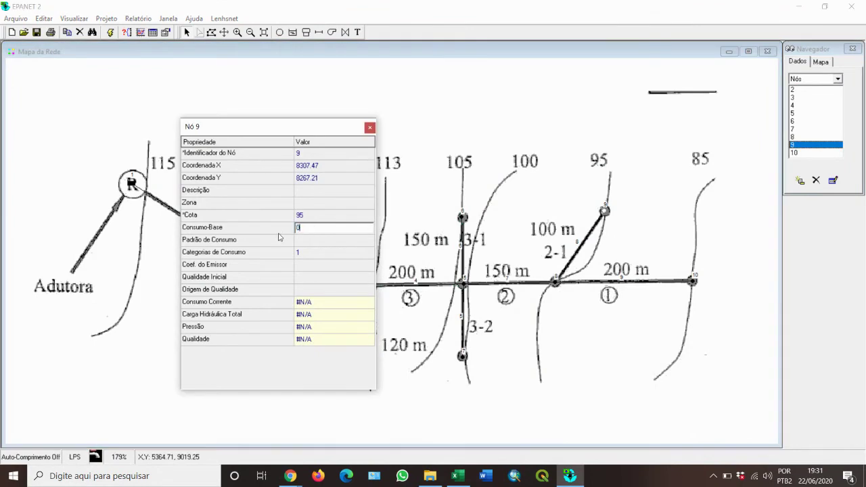
{"action": "type", "text": ".74"}
{"action": "left_click", "coordinate": [309, 216]}
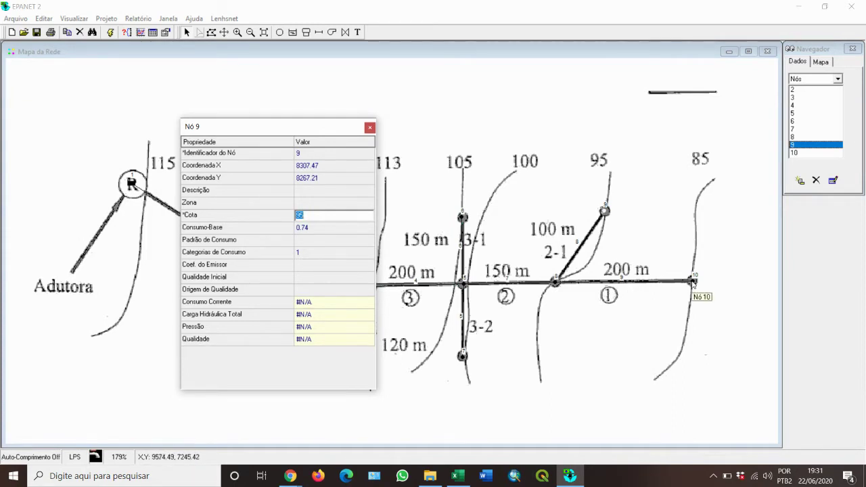
- Set the elevation (Cota) to 85 for the end node of segment 1
{"action": "left_click", "coordinate": [692, 281]}
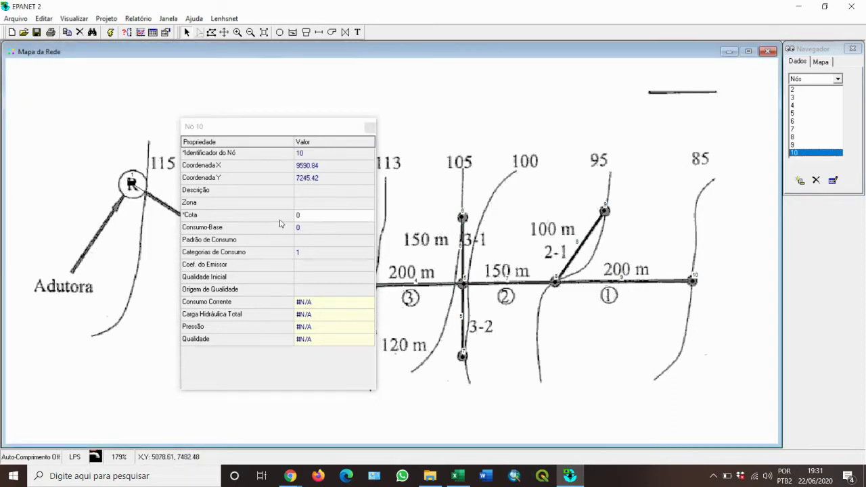
{"action": "left_click", "coordinate": [306, 216]}
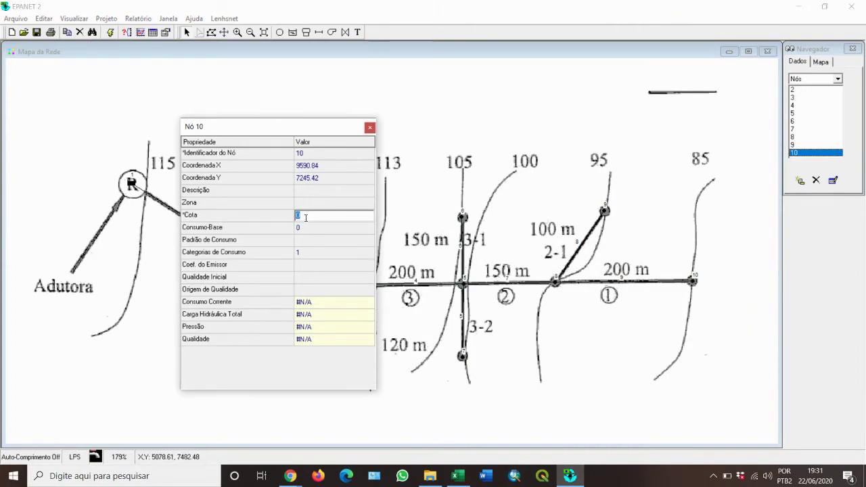
{"action": "type", "text": "85"}
- Check segment 1's Marcha flow in Excel, set its end node's base demand (Consumo-Base) in EPANET to 1.49, and close the node's properties
{"action": "left_click", "coordinate": [302, 229]}
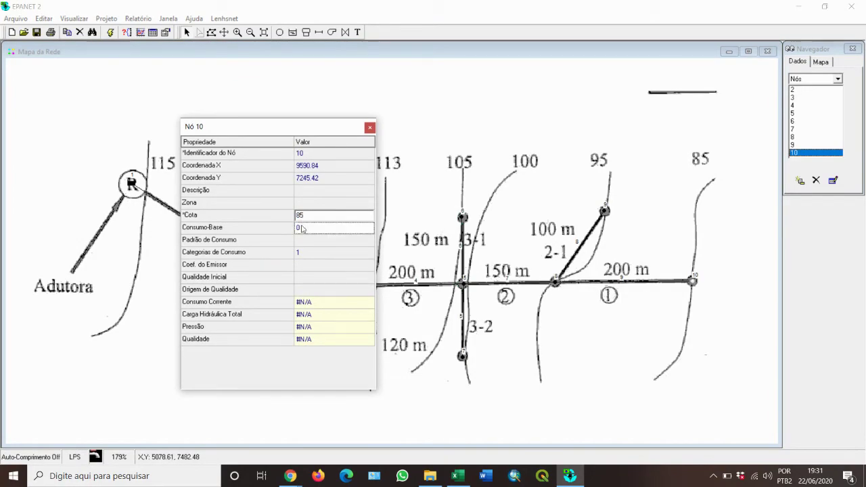
{"action": "left_click", "coordinate": [453, 476]}
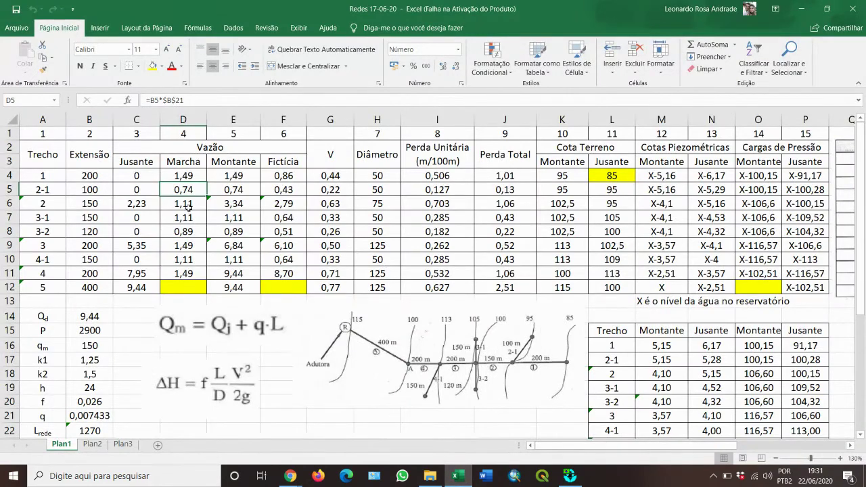
{"action": "left_click", "coordinate": [187, 176]}
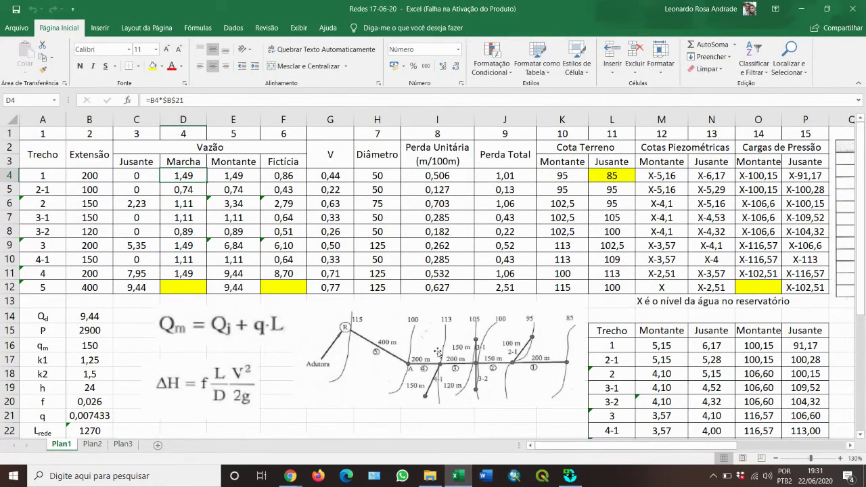
{"action": "left_click", "coordinate": [453, 475]}
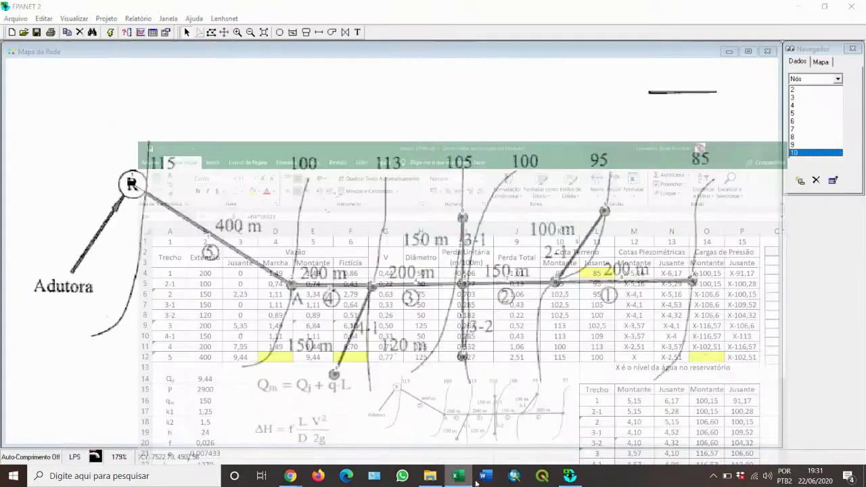
{"action": "type", "text": "1"}
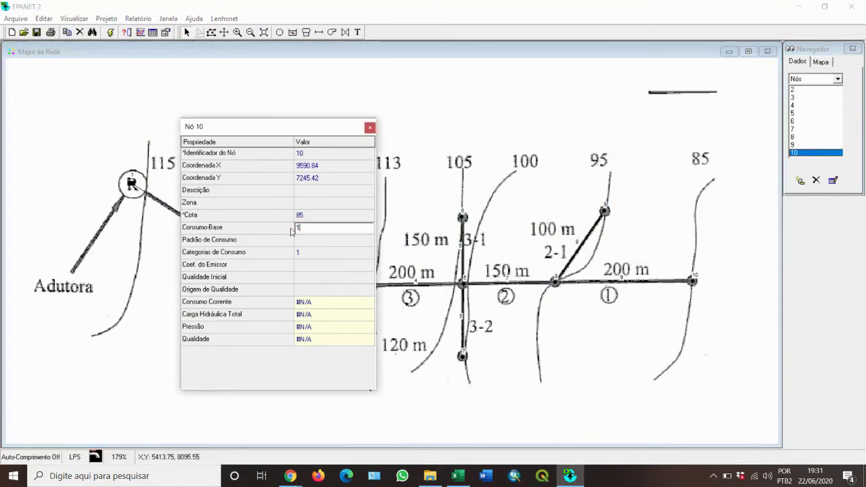
{"action": "type", "text": ".49"}
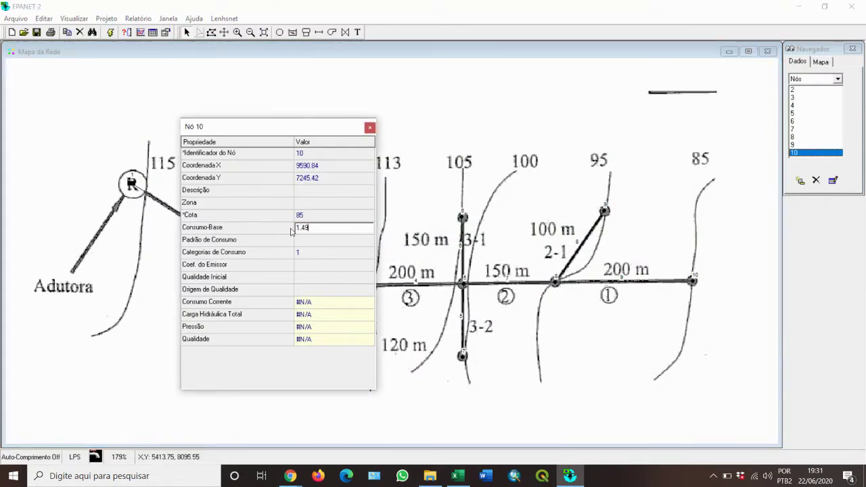
{"action": "key", "text": "Up"}
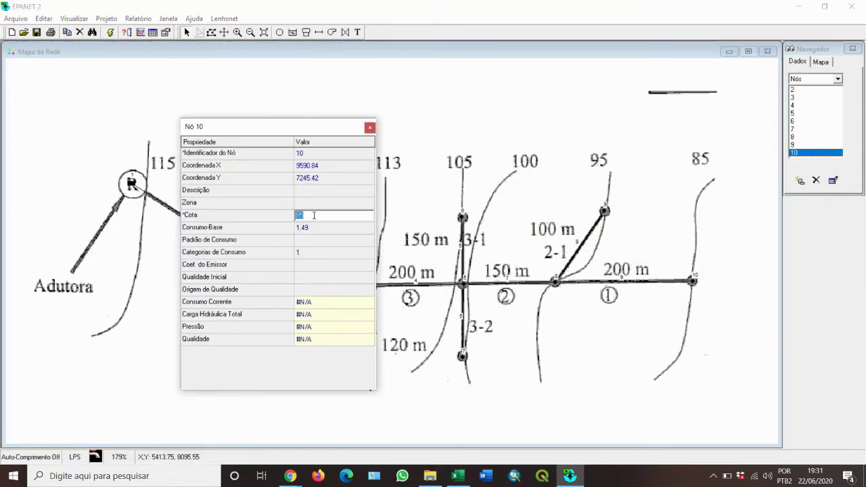
{"action": "left_click", "coordinate": [370, 128]}
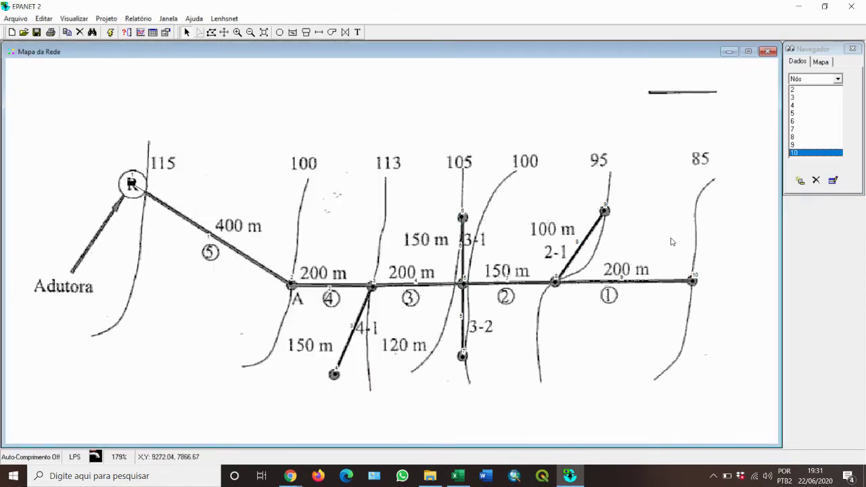
- Display the elevation (Cota) of every node on the network map
{"action": "left_click", "coordinate": [825, 64]}
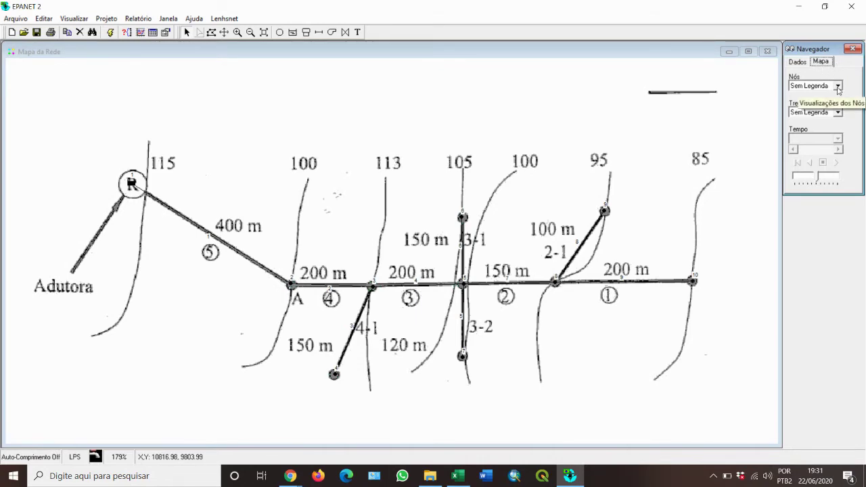
{"action": "left_click", "coordinate": [837, 87]}
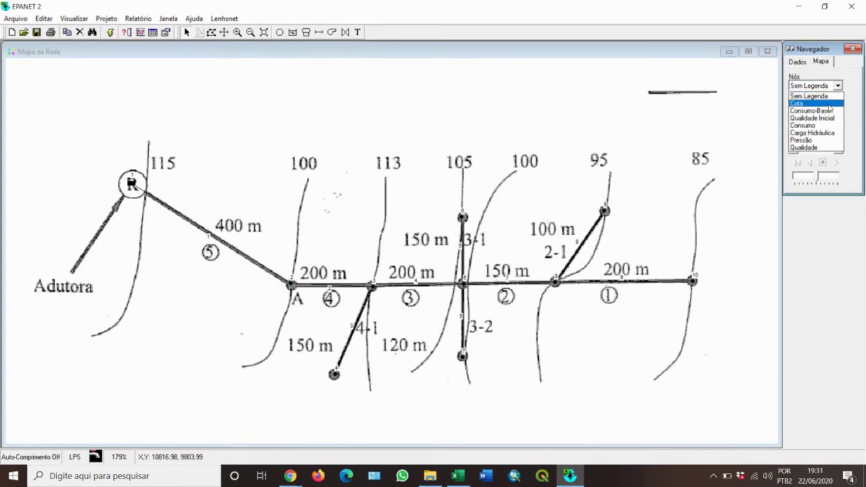
{"action": "left_click", "coordinate": [829, 106]}
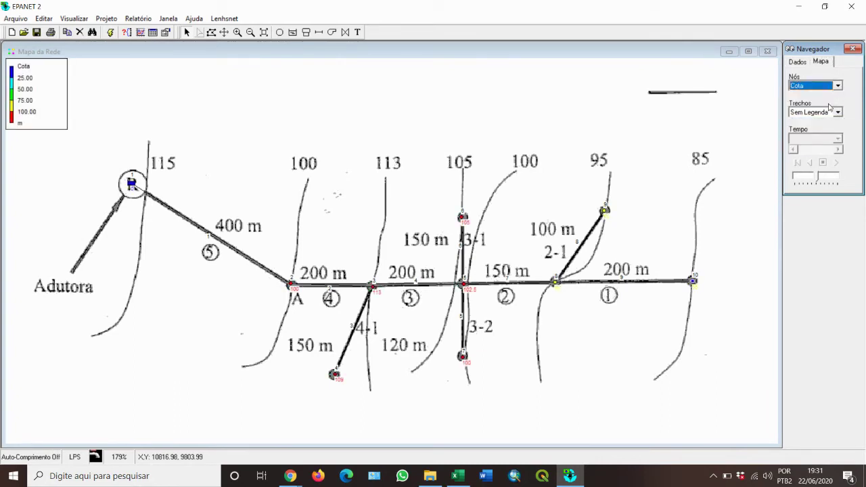
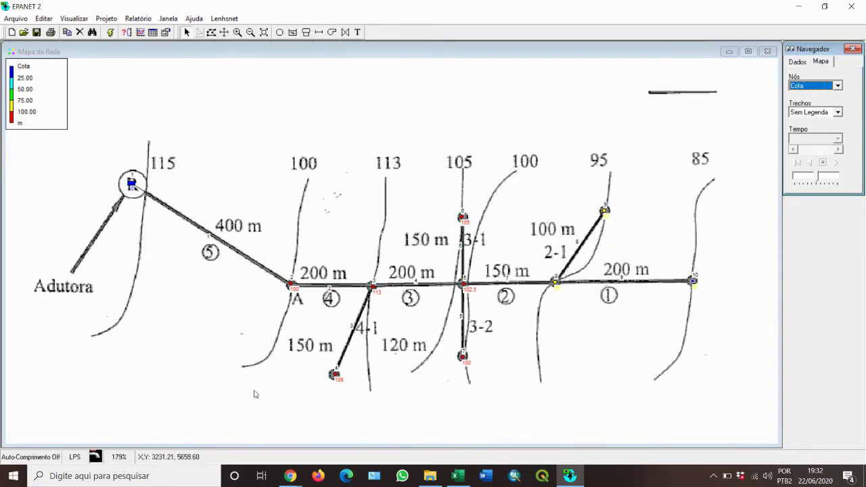
- Review the sizing table in Excel, set the EPANET reservoir's water level (Nível de Água) to 120, and close its properties
{"action": "left_click", "coordinate": [458, 476]}
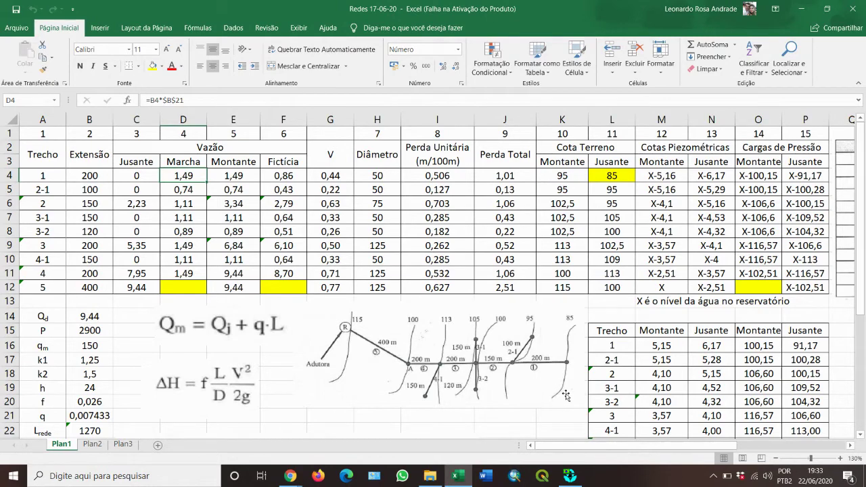
{"action": "left_click", "coordinate": [569, 477]}
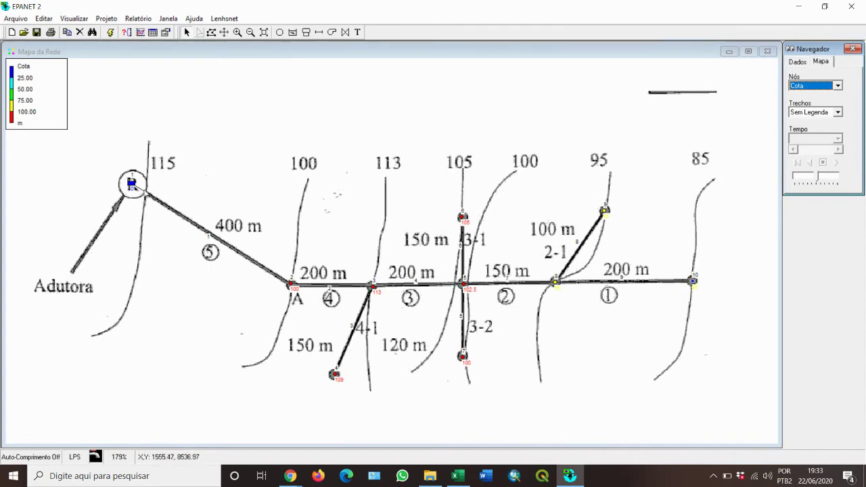
{"action": "double_click", "coordinate": [132, 184]}
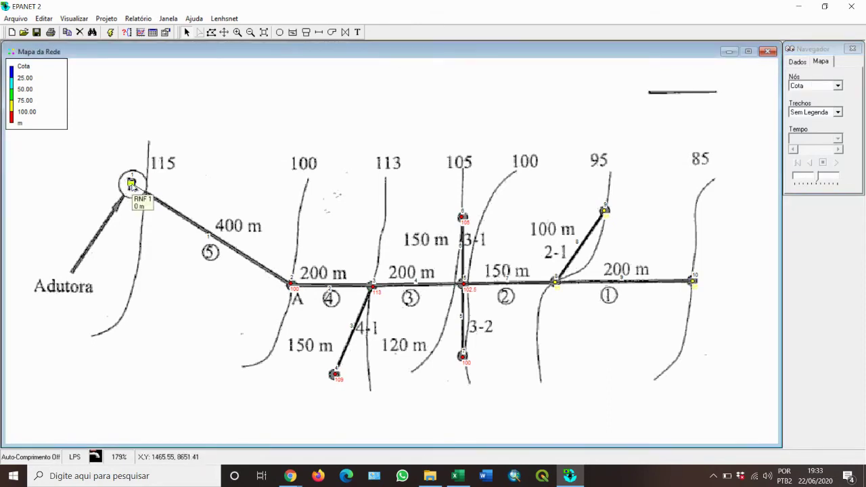
{"action": "left_click", "coordinate": [316, 217]}
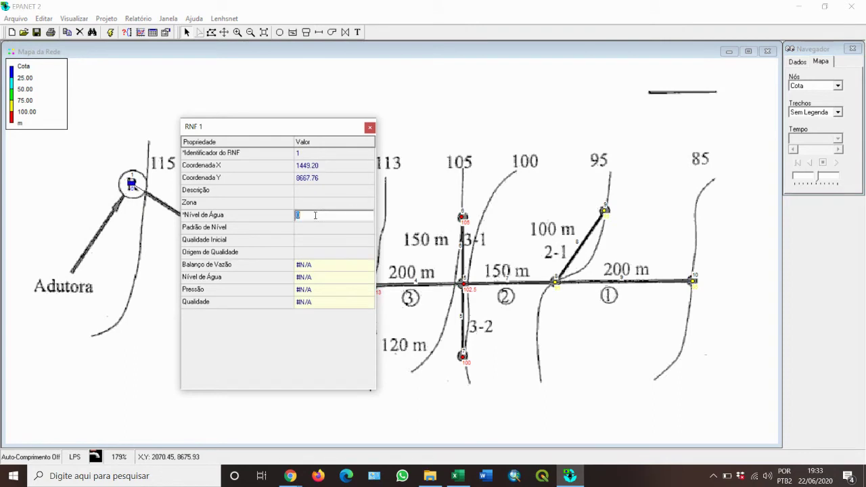
{"action": "type", "text": "120"}
{"action": "left_click", "coordinate": [344, 203]}
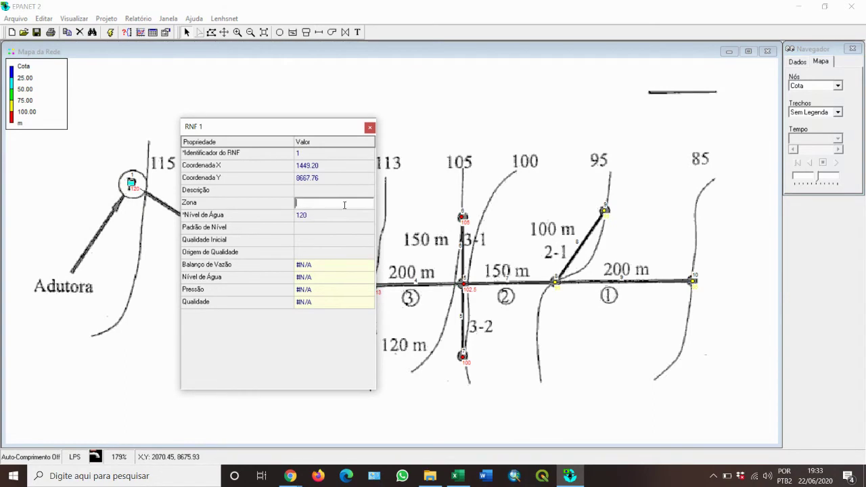
{"action": "left_click", "coordinate": [346, 216]}
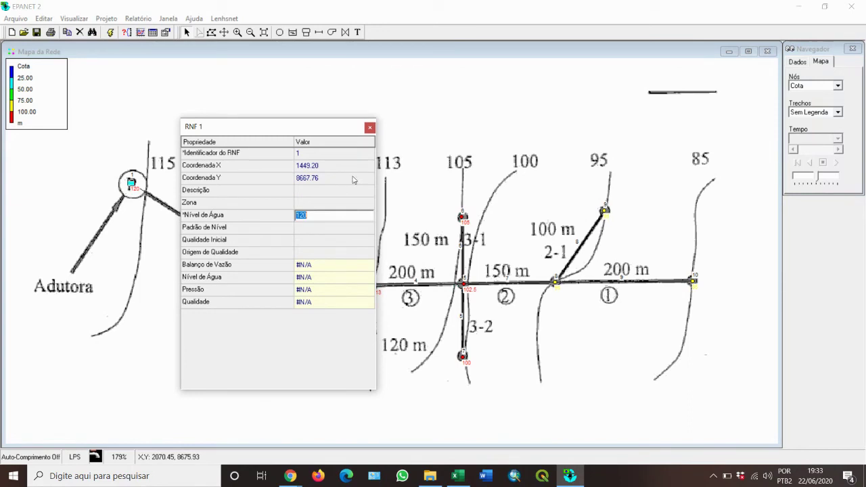
{"action": "left_click", "coordinate": [370, 129]}
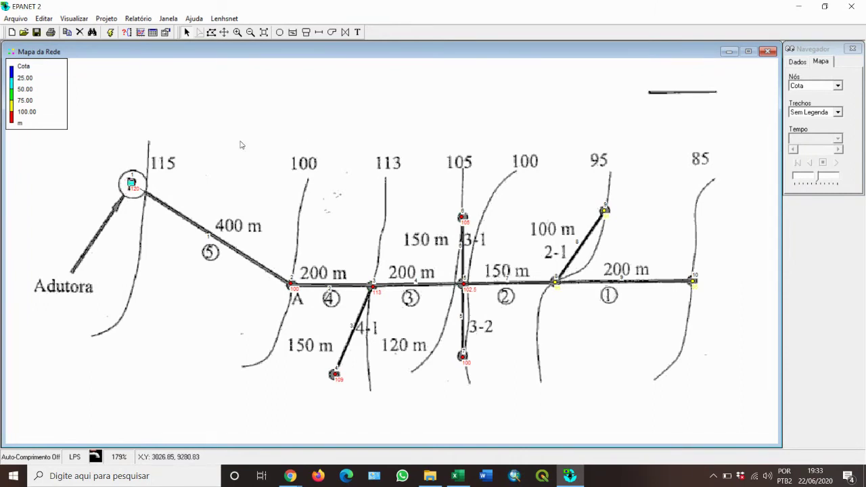
- Display the nodes' base demand (Consumo-Base) on the map to check it, and switch the display back to elevation (Cota)
{"action": "left_click", "coordinate": [837, 86]}
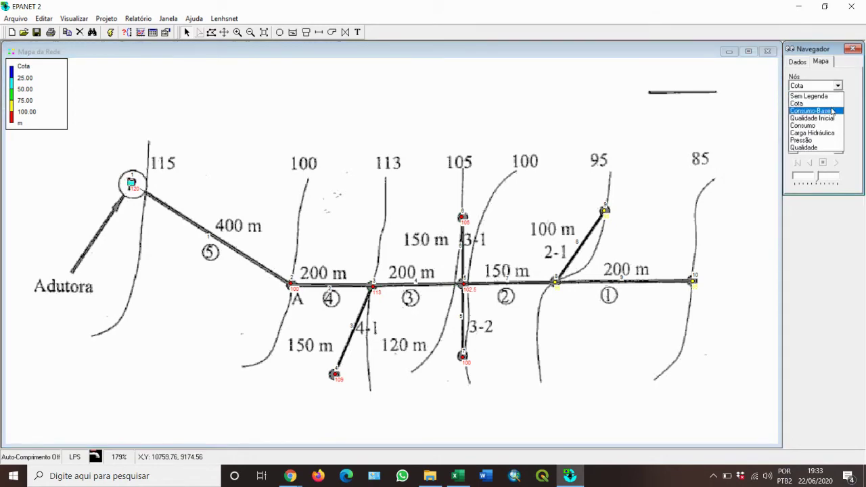
{"action": "left_click", "coordinate": [830, 111]}
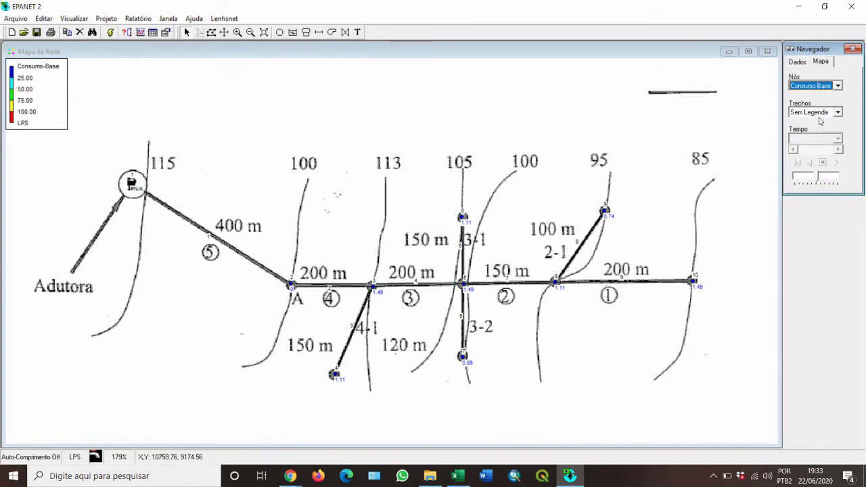
{"action": "left_click", "coordinate": [837, 86]}
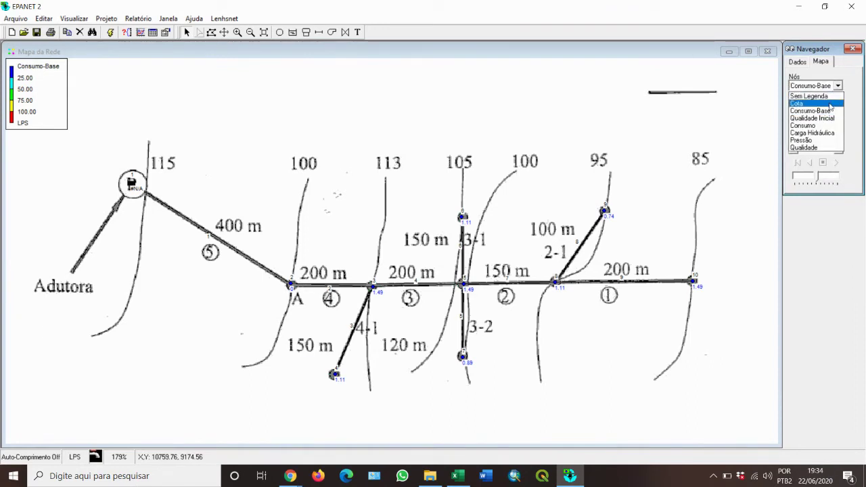
{"action": "left_click", "coordinate": [825, 104]}
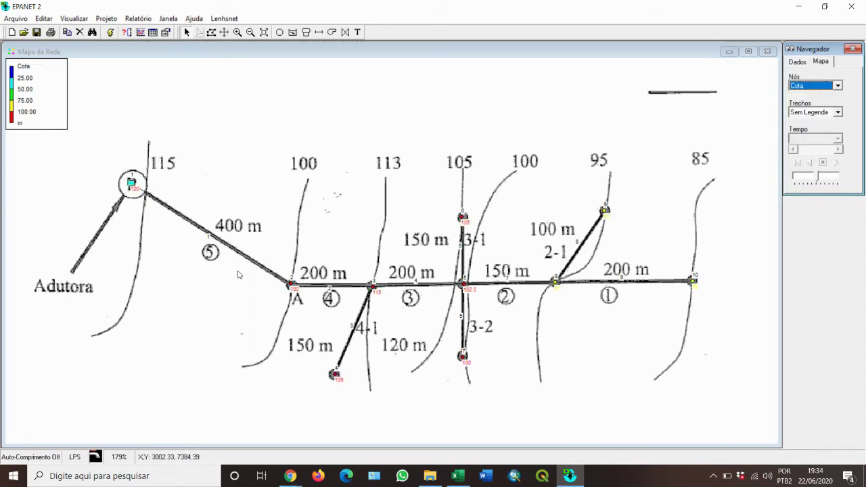
- Set the length (Comprimento) of segment 5 to 400, and check segment 4's pipe properties
{"action": "left_click", "coordinate": [232, 250]}
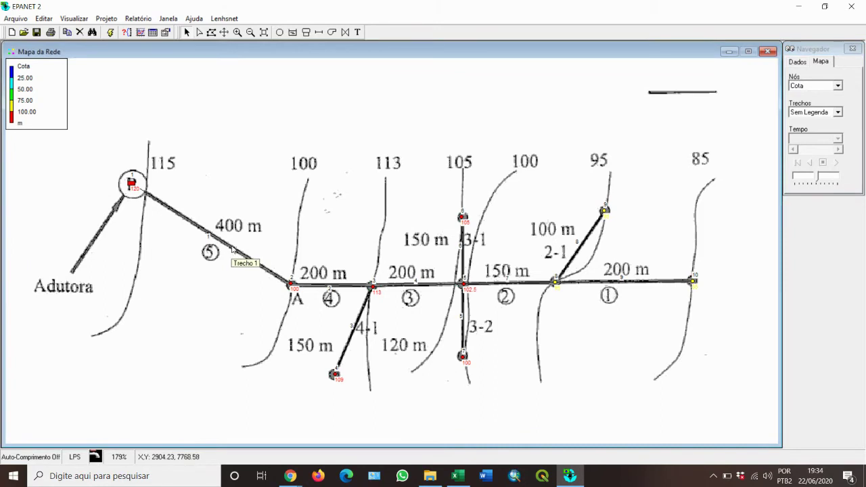
{"action": "double_click", "coordinate": [211, 236]}
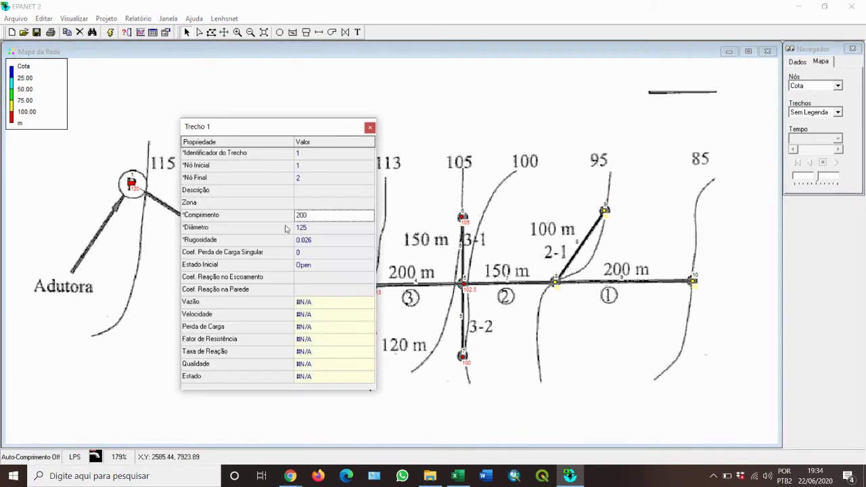
{"action": "left_click", "coordinate": [325, 216]}
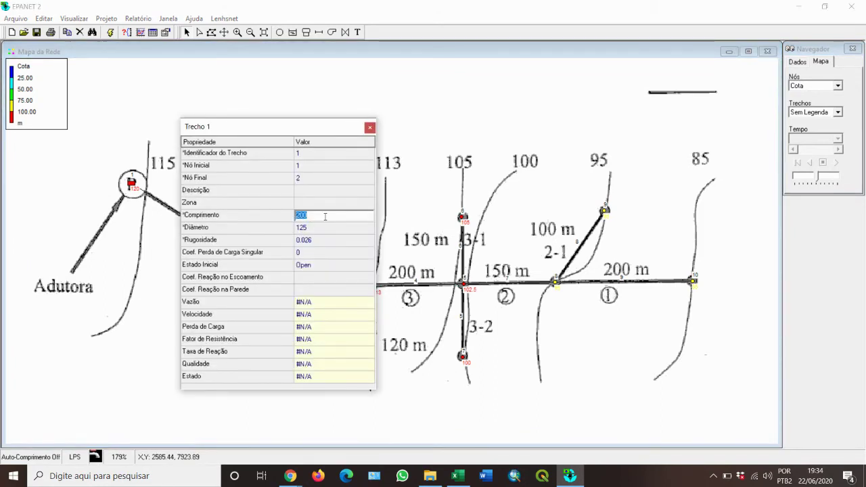
{"action": "type", "text": "400"}
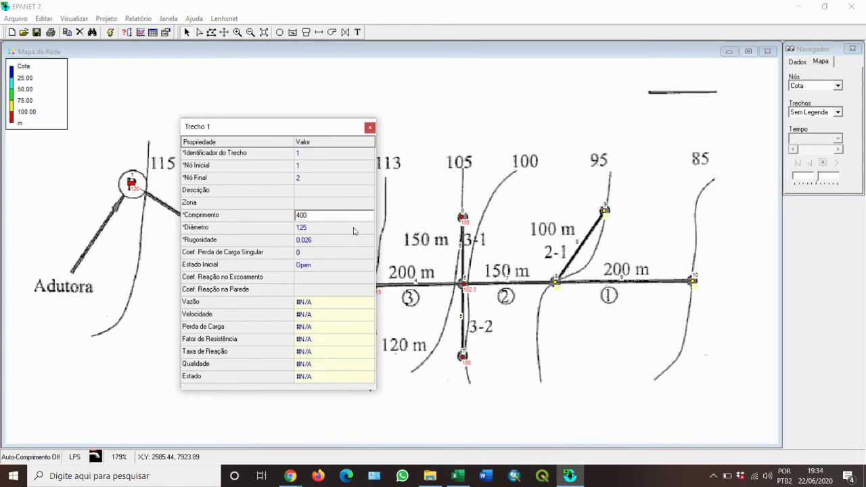
{"action": "left_click", "coordinate": [353, 227]}
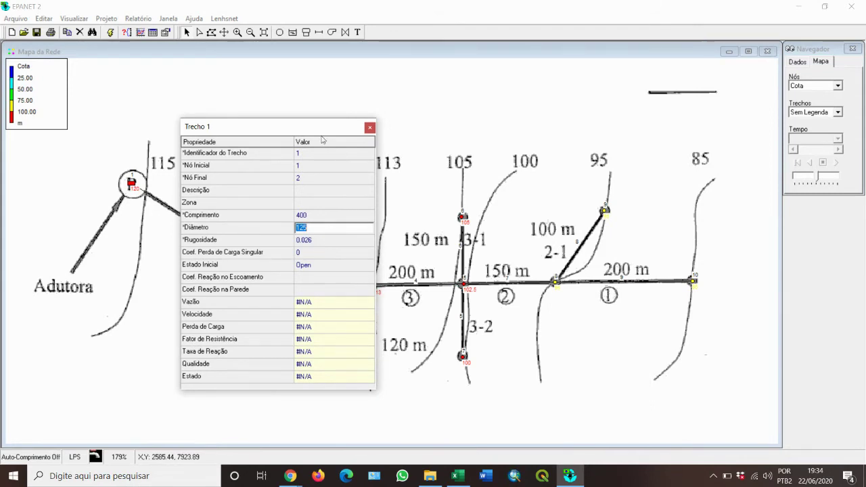
{"action": "left_click_drag", "start_coordinate": [321, 132], "coordinate": [567, 109]}
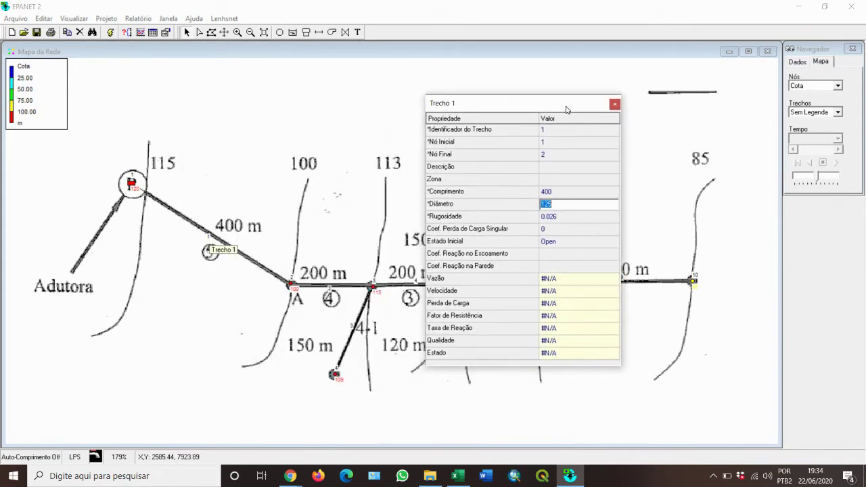
{"action": "left_click", "coordinate": [330, 286]}
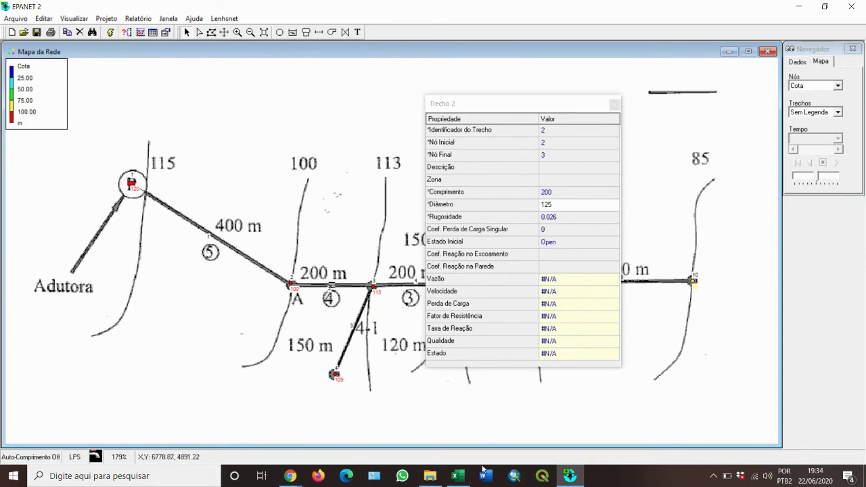
- Look up segment 4-1's diameter in Excel, and set that pipe's Diâmetro to 50 and Comprimento to 150 in EPANET
{"action": "left_click", "coordinate": [464, 479]}
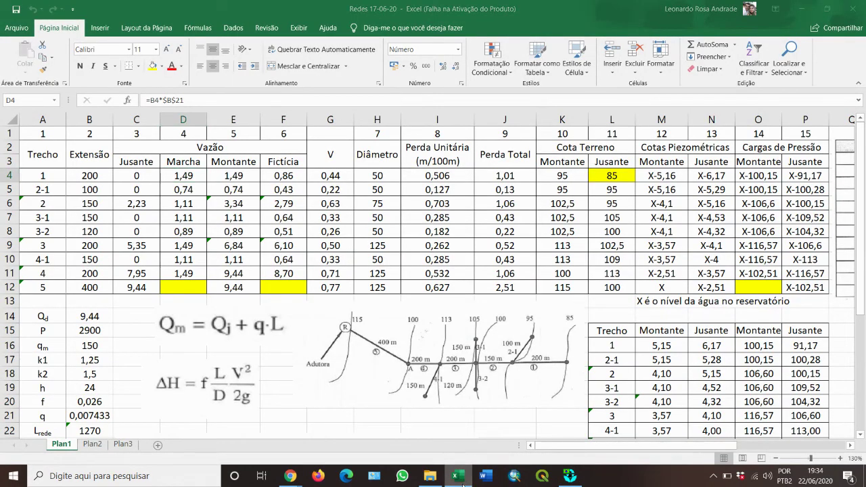
{"action": "left_click", "coordinate": [460, 479]}
{"action": "left_click", "coordinate": [462, 482]}
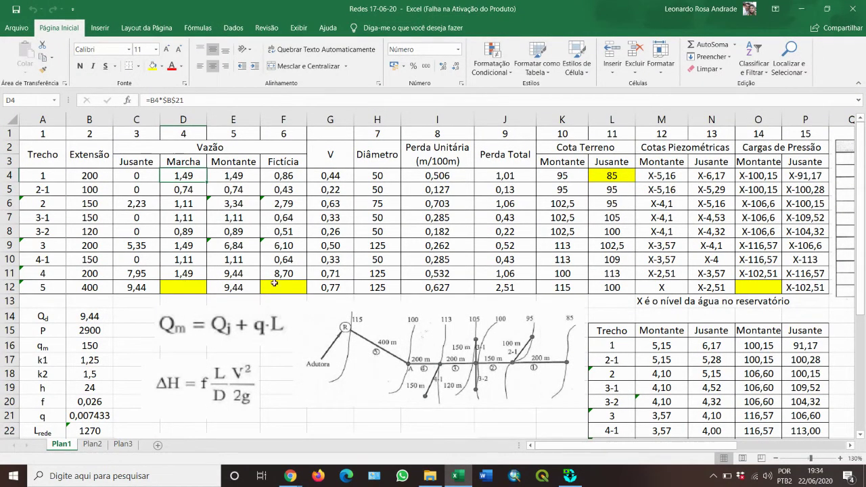
{"action": "left_click", "coordinate": [394, 271]}
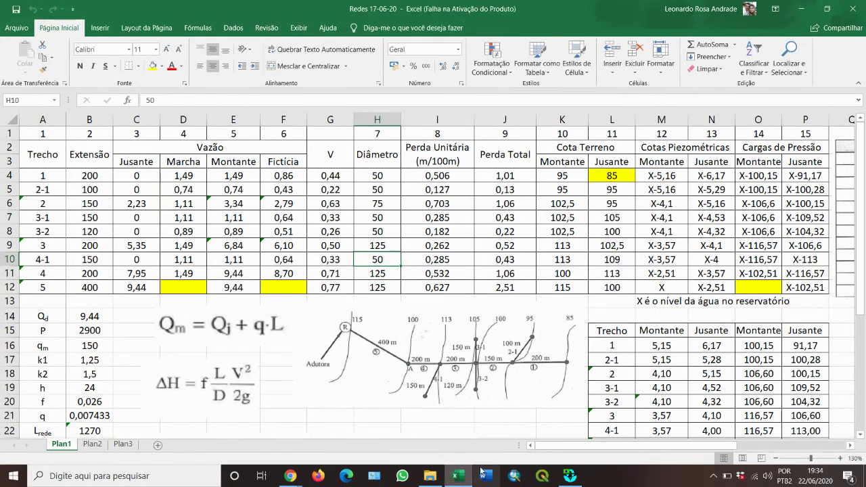
{"action": "left_click", "coordinate": [570, 476]}
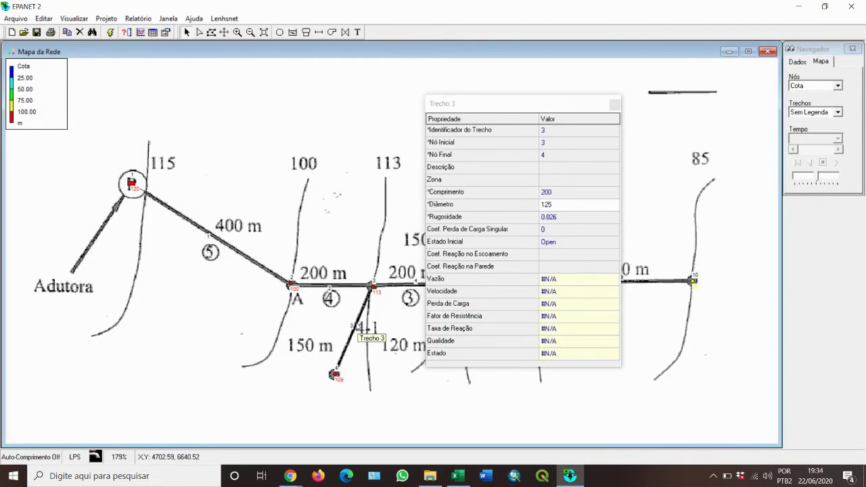
{"action": "left_click", "coordinate": [546, 205]}
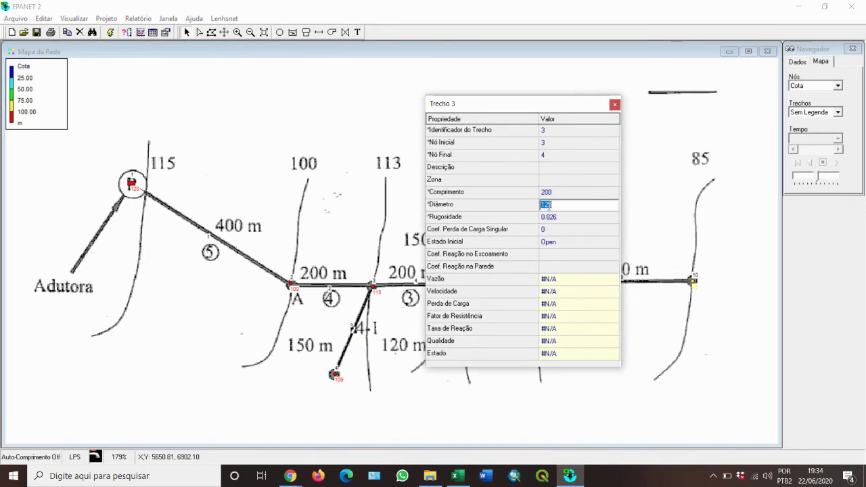
{"action": "type", "text": "50"}
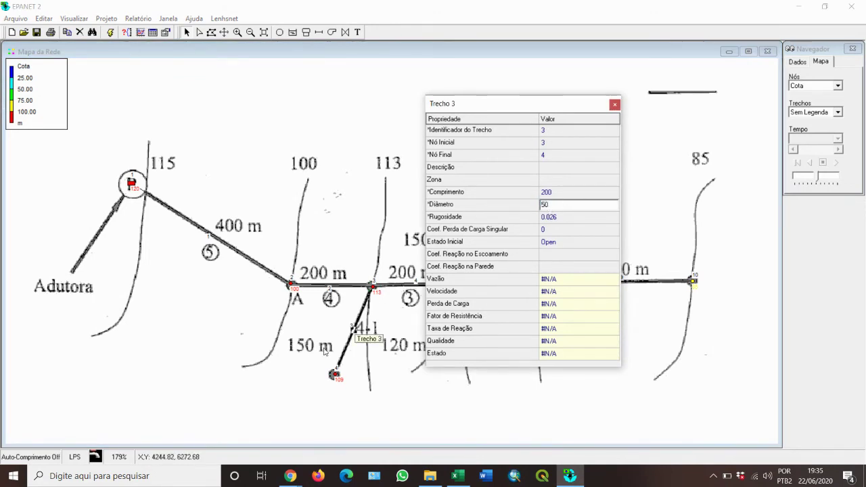
{"action": "left_click", "coordinate": [554, 193]}
{"action": "type", "text": "150"}
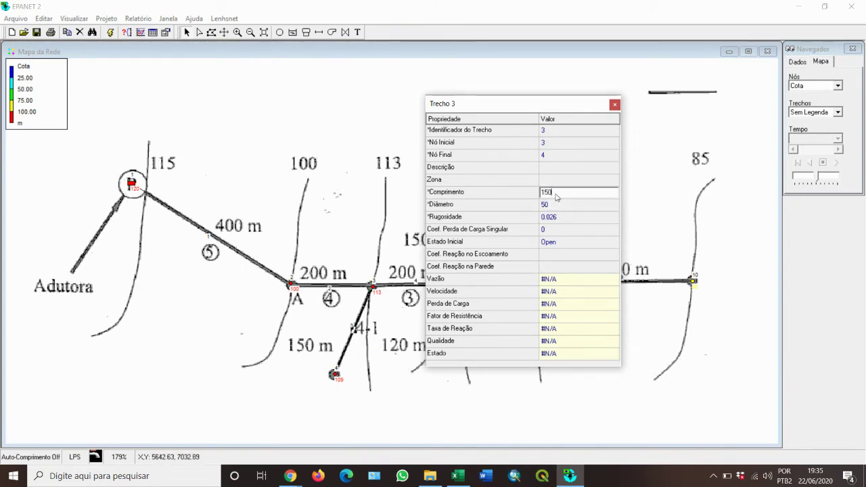
{"action": "left_click", "coordinate": [558, 204]}
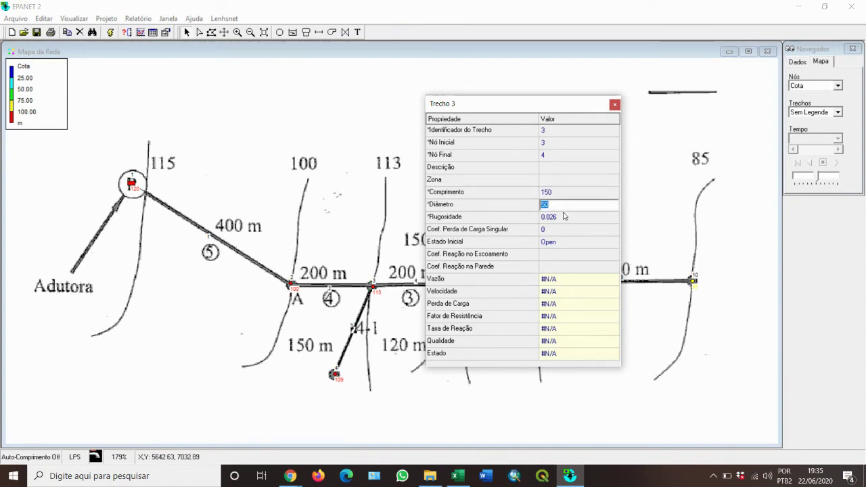
{"action": "left_click", "coordinate": [563, 217]}
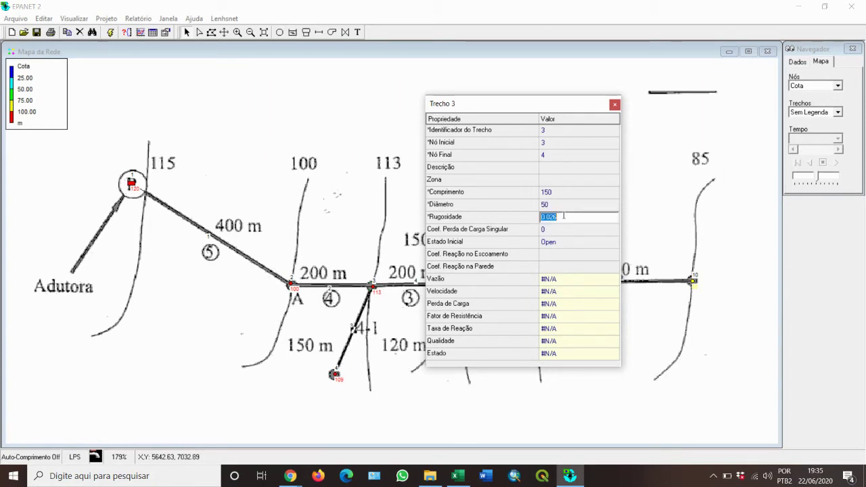
- Open segment 3's pipe properties and compare its length and diameter with the Excel table
{"action": "left_click", "coordinate": [329, 287]}
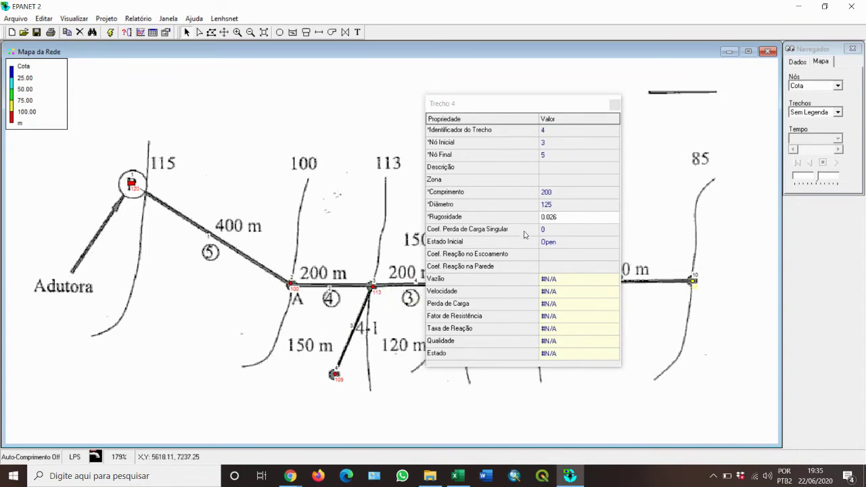
{"action": "left_click_drag", "start_coordinate": [521, 107], "coordinate": [659, 108]}
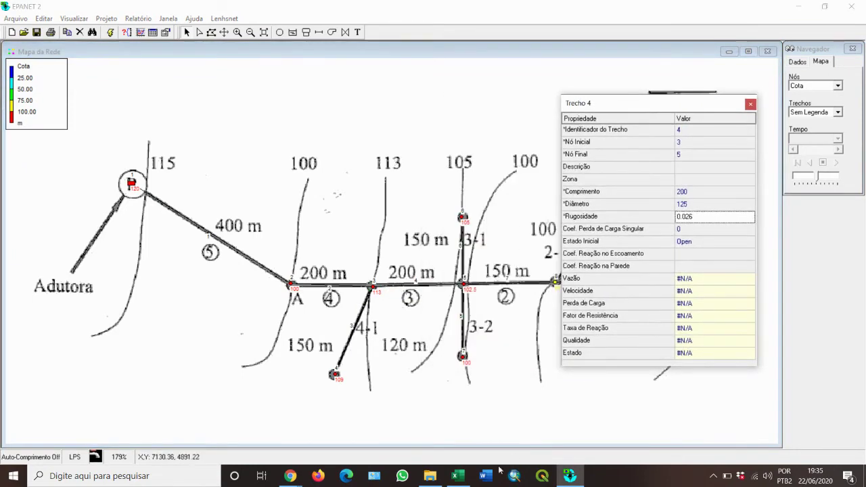
{"action": "left_click", "coordinate": [458, 476]}
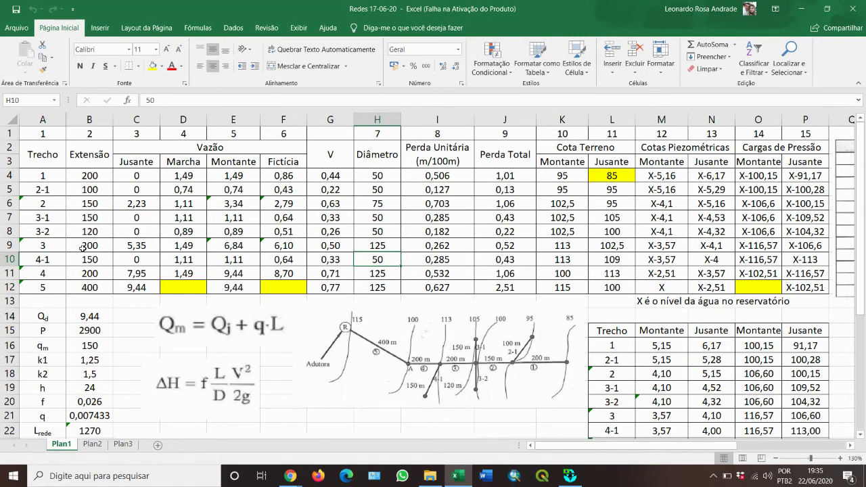
{"action": "left_click", "coordinate": [375, 247]}
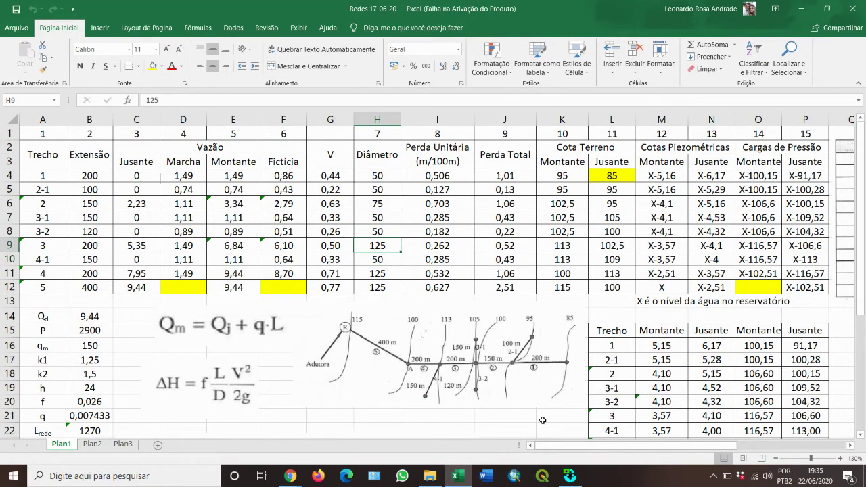
{"action": "left_click", "coordinate": [569, 476]}
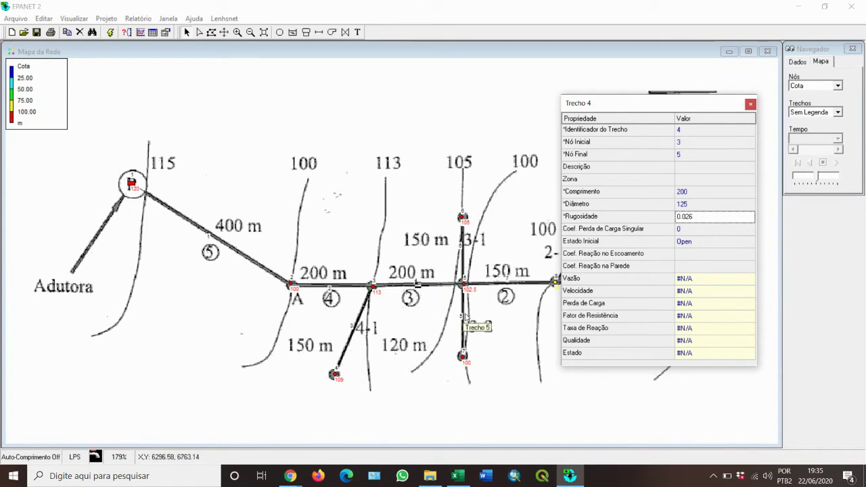
- Set segment 3-1's Comprimento to 150, look up its diameter in the Excel table, and set its Diâmetro to 50 in EPANET
{"action": "left_click", "coordinate": [462, 248]}
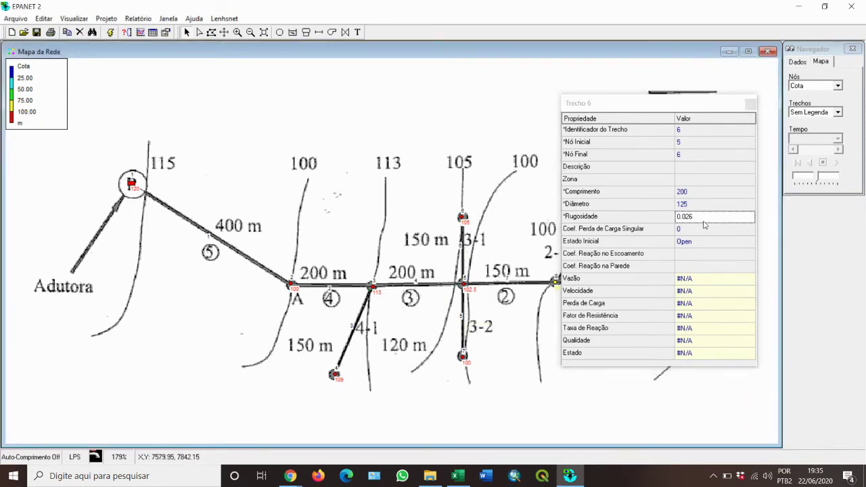
{"action": "left_click", "coordinate": [700, 190]}
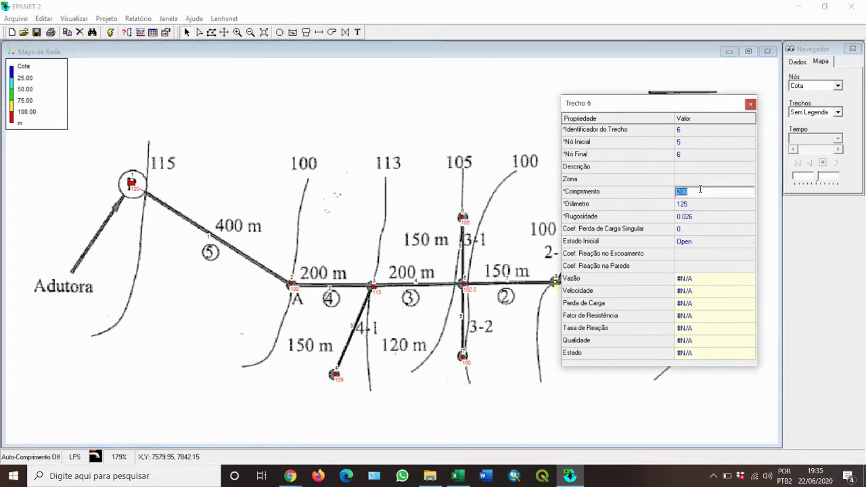
{"action": "type", "text": "150"}
{"action": "left_click", "coordinate": [731, 204]}
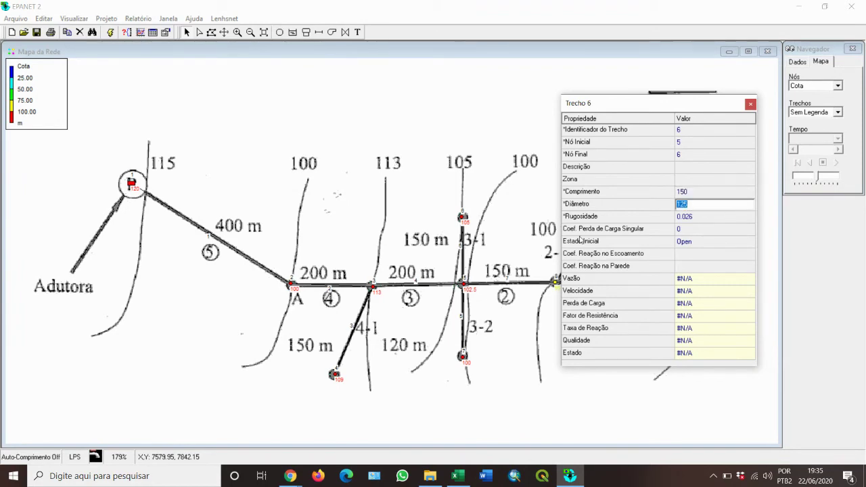
{"action": "left_click", "coordinate": [456, 475]}
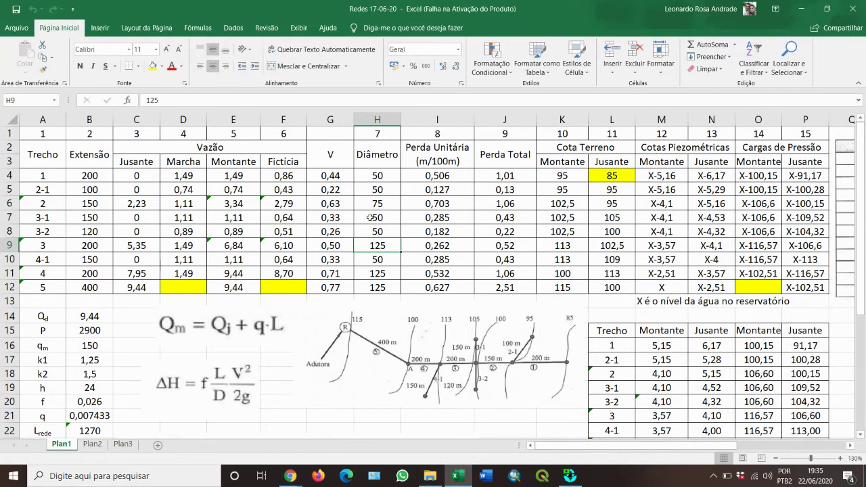
{"action": "left_click_drag", "start_coordinate": [374, 218], "coordinate": [391, 233]}
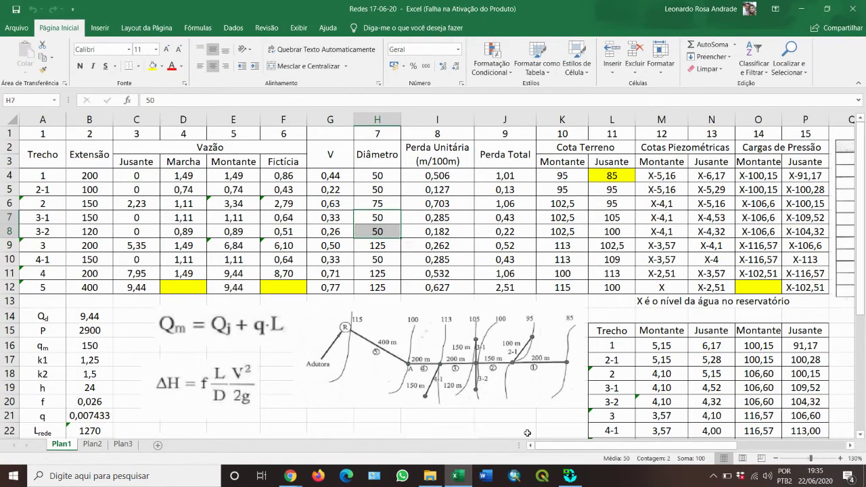
{"action": "left_click", "coordinate": [569, 476]}
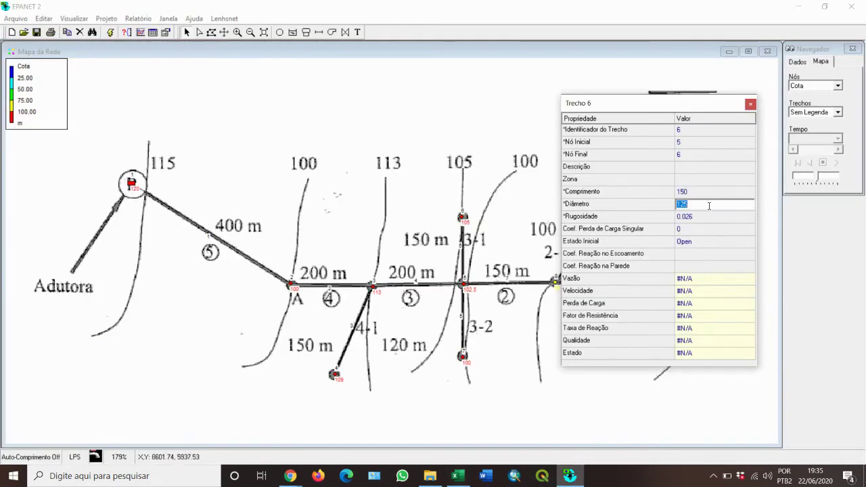
{"action": "type", "text": "50"}
{"action": "left_click", "coordinate": [721, 196]}
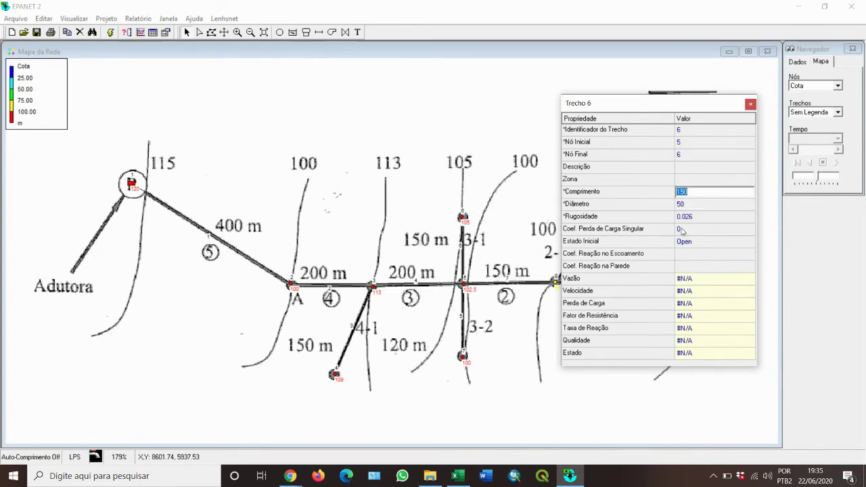
- Set the pipe of segment 3-2 to a Comprimento of 120 and a Diâmetro of 50
{"action": "left_click", "coordinate": [466, 317]}
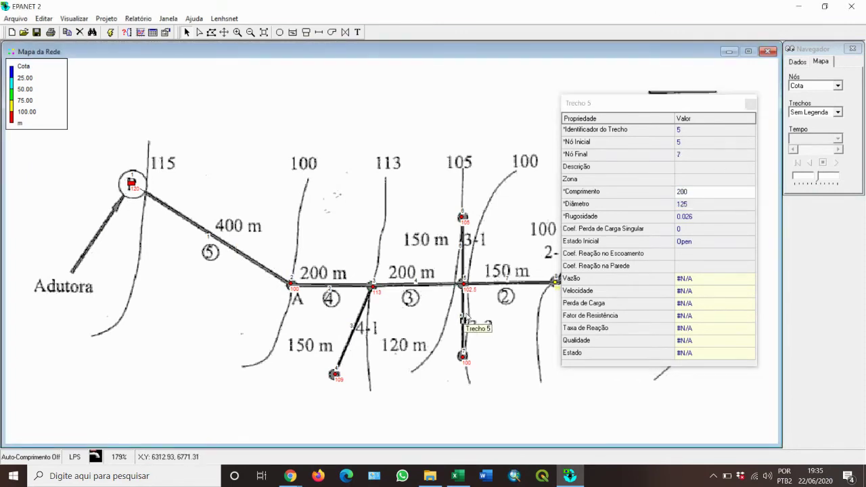
{"action": "left_click", "coordinate": [687, 193]}
{"action": "double_click", "coordinate": [686, 193]}
{"action": "type", "text": "120"}
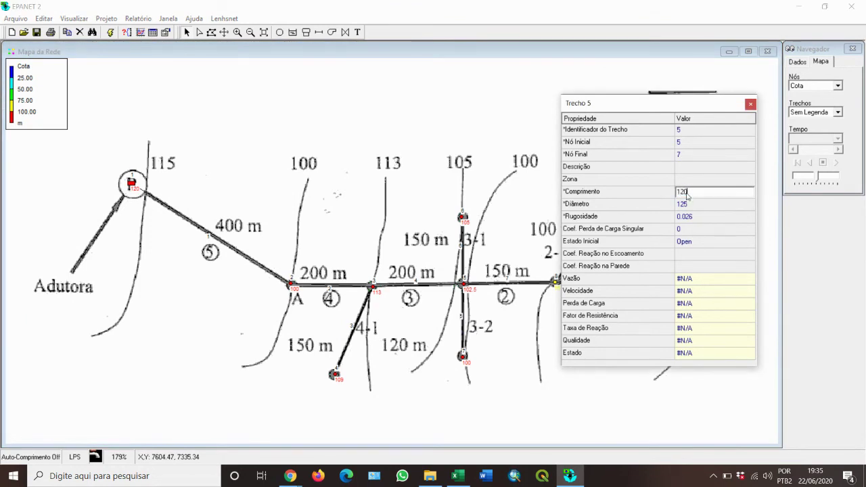
{"action": "left_click", "coordinate": [740, 207]}
{"action": "double_click", "coordinate": [740, 207]}
{"action": "type", "text": "5"}
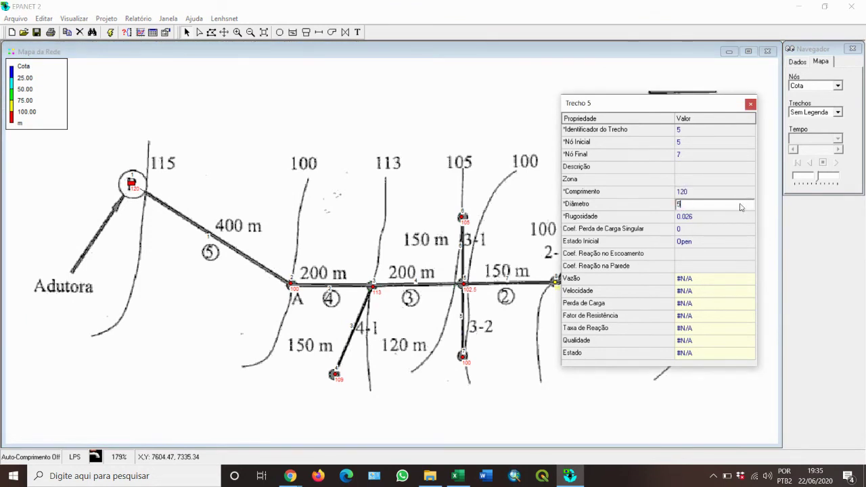
{"action": "type", "text": "0"}
{"action": "left_click", "coordinate": [741, 193]}
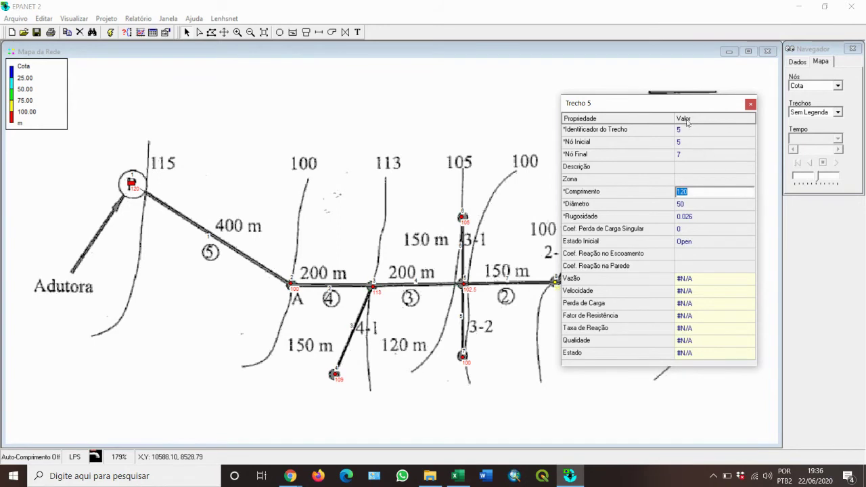
- Look up segment 2's diameter in Excel, and set that pipe's Diâmetro to 75 and Comprimento to 150 in EPANET
{"action": "left_click_drag", "start_coordinate": [682, 103], "coordinate": [310, 112]}
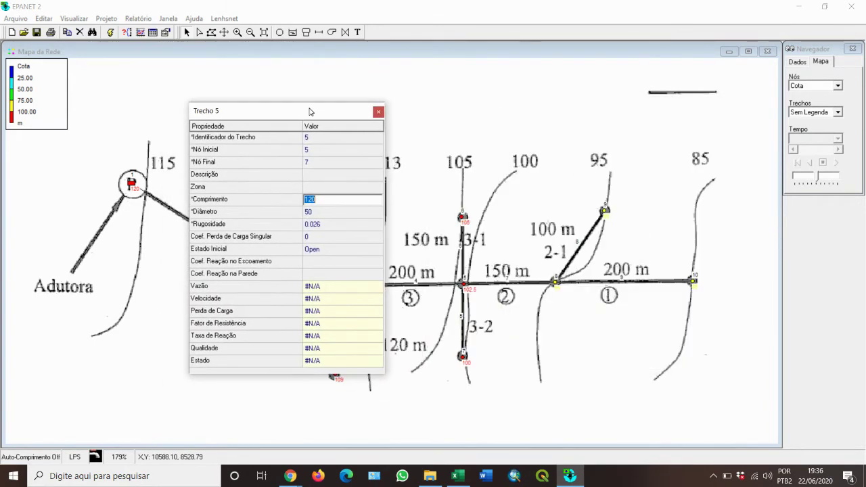
{"action": "left_click", "coordinate": [531, 284]}
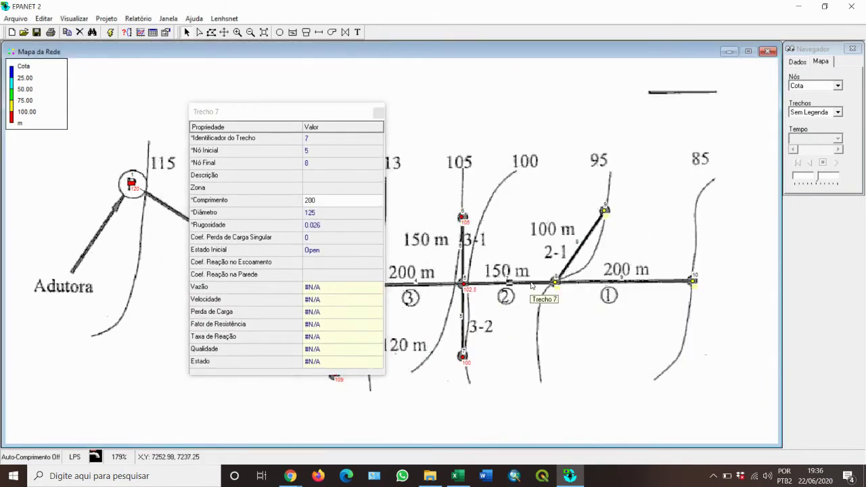
{"action": "left_click", "coordinate": [458, 476]}
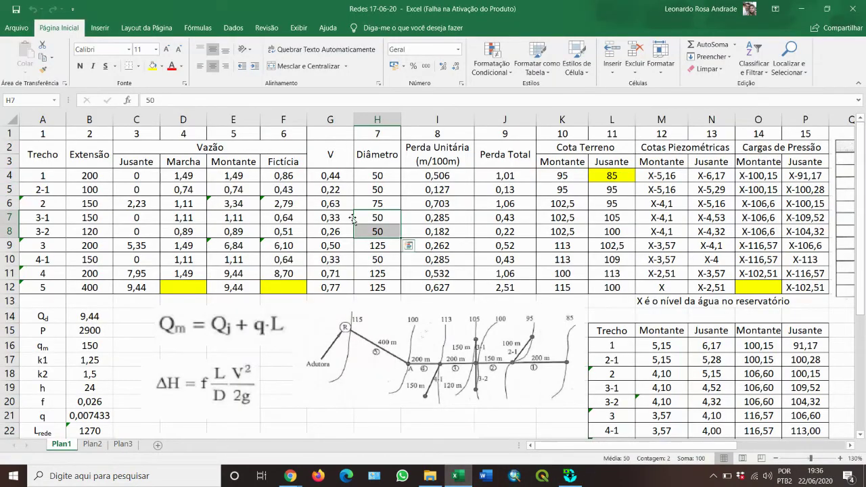
{"action": "left_click", "coordinate": [371, 203]}
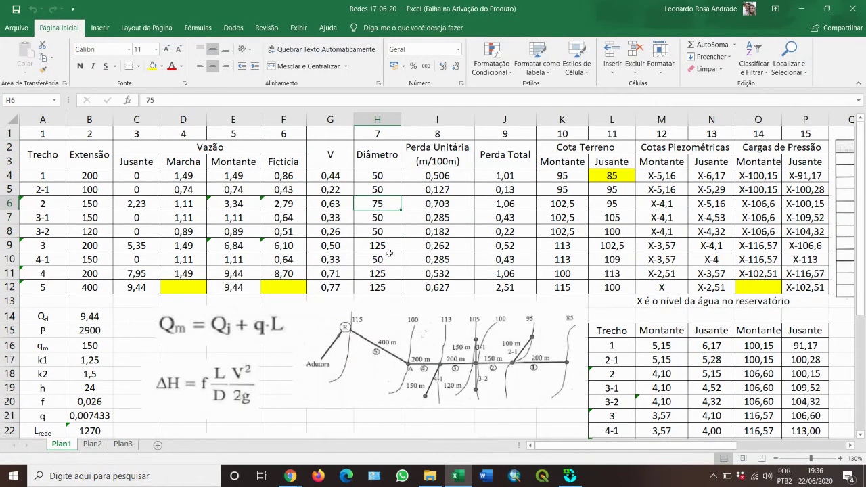
{"action": "left_click", "coordinate": [569, 476]}
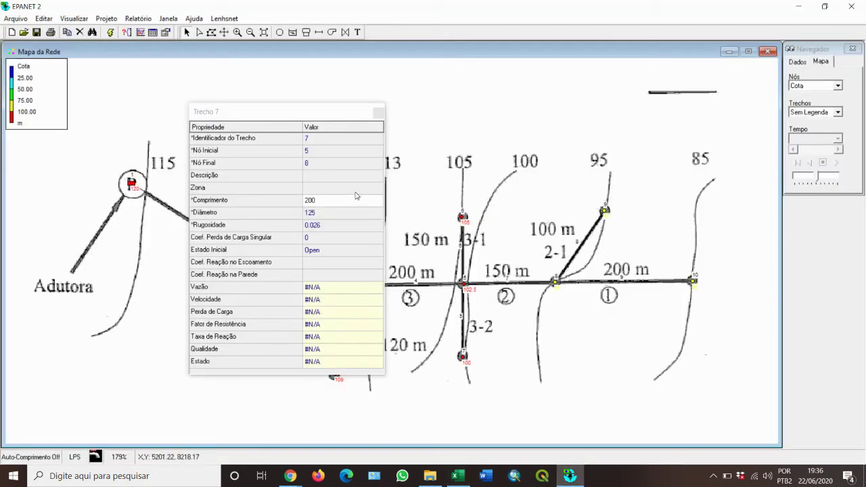
{"action": "left_click", "coordinate": [342, 212]}
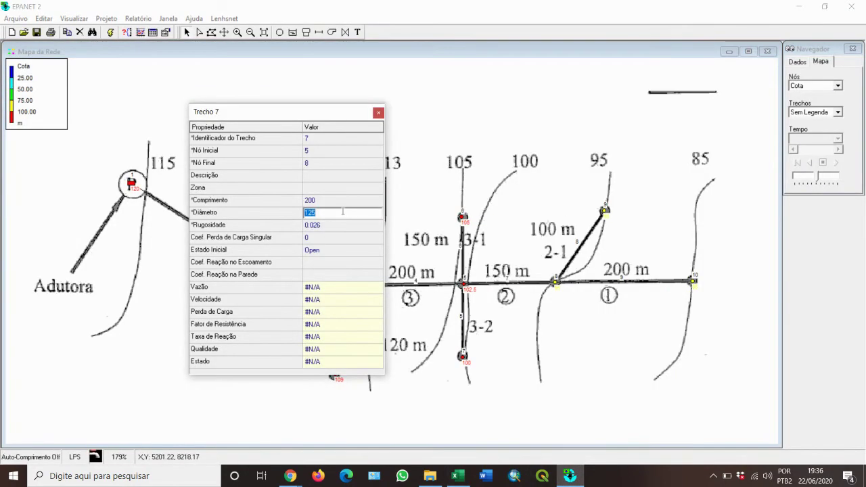
{"action": "type", "text": "75"}
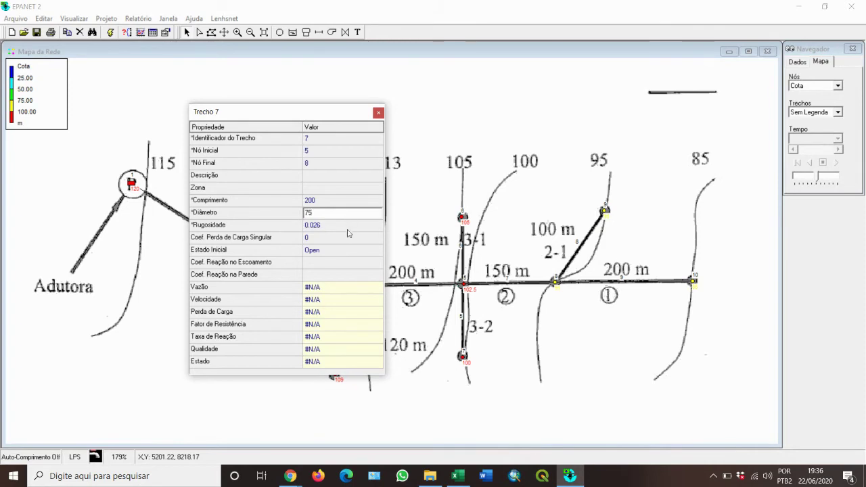
{"action": "left_click", "coordinate": [349, 200]}
{"action": "type", "text": "150"}
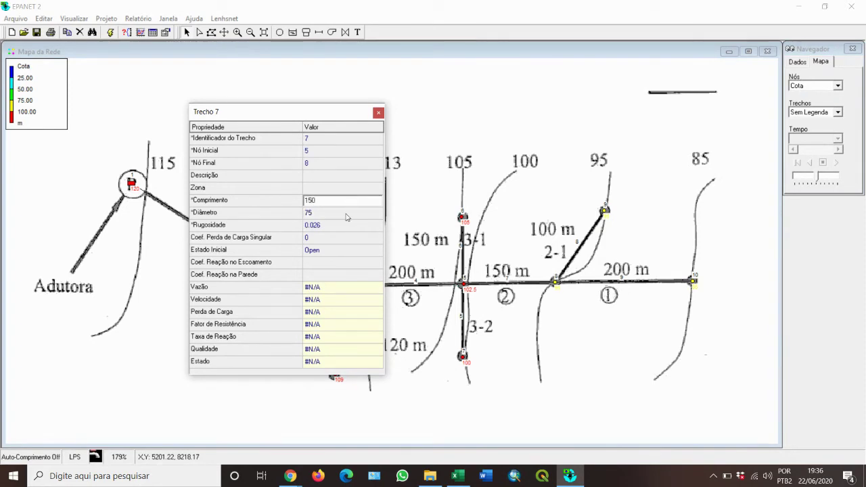
{"action": "left_click", "coordinate": [348, 214]}
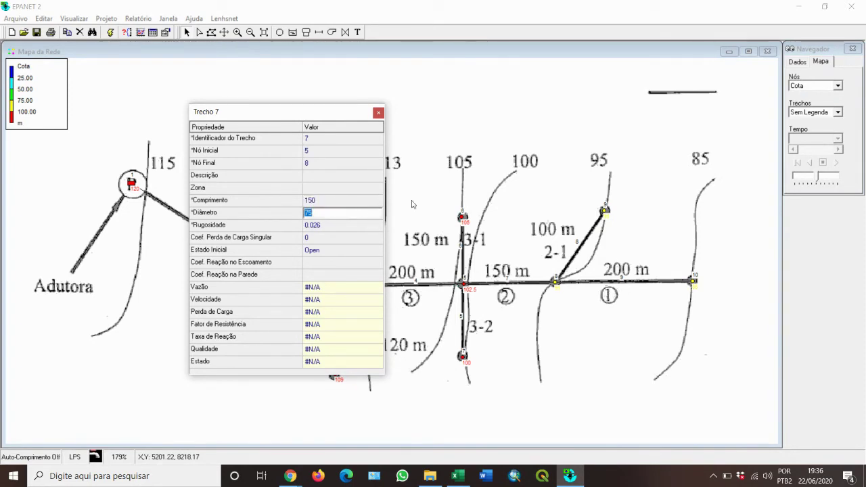
- Look up the diameters of segments 2-1 and 1 in Excel, and set segment 2-1's Diâmetro to 50 and Comprimento to 100 in EPANET
{"action": "left_click", "coordinate": [580, 251]}
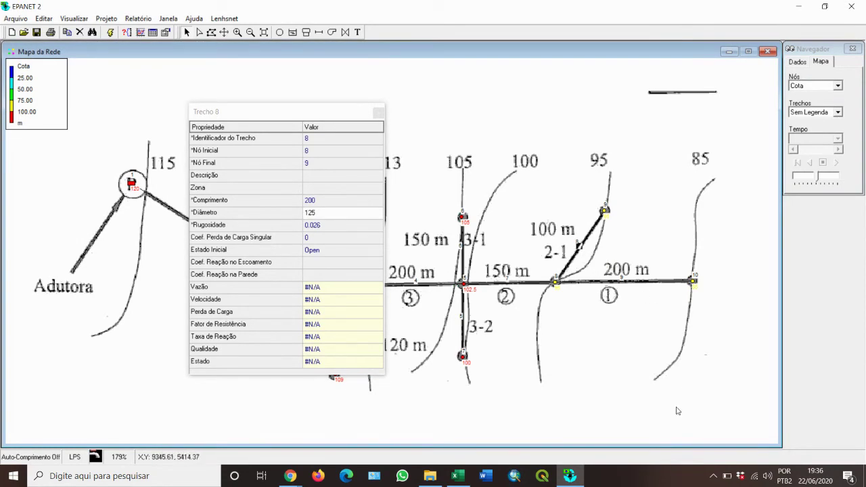
{"action": "left_click", "coordinate": [457, 477]}
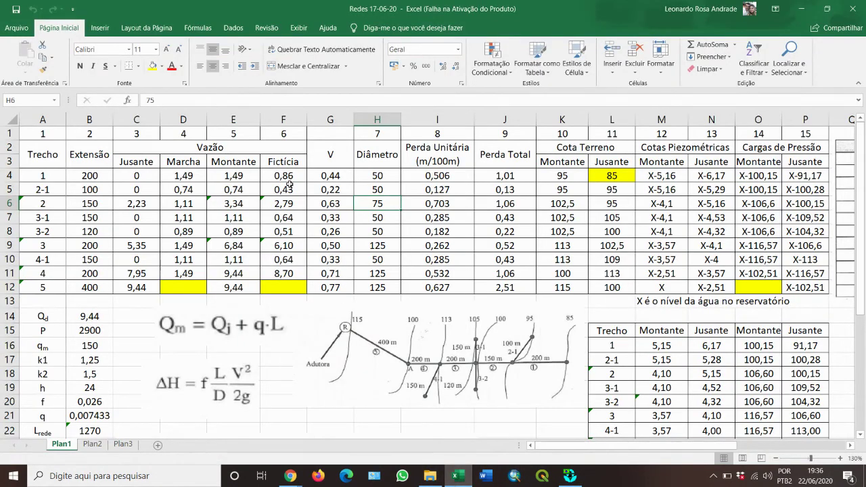
{"action": "left_click", "coordinate": [372, 189]}
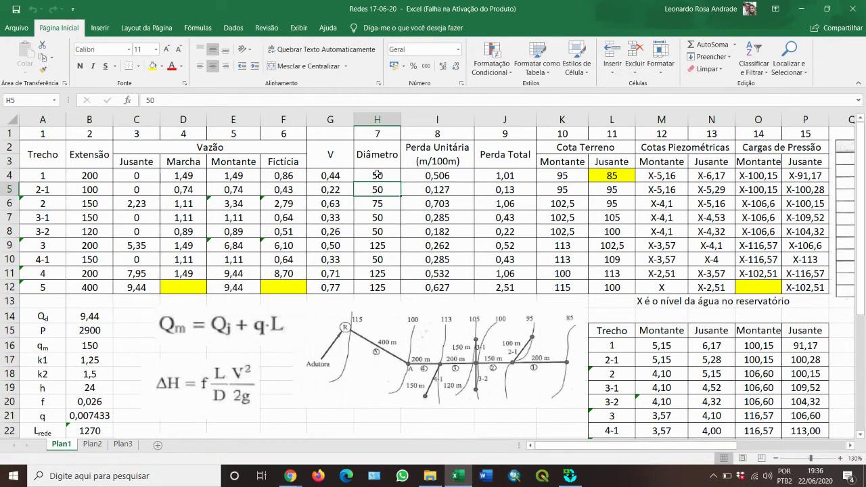
{"action": "left_click", "coordinate": [376, 175]}
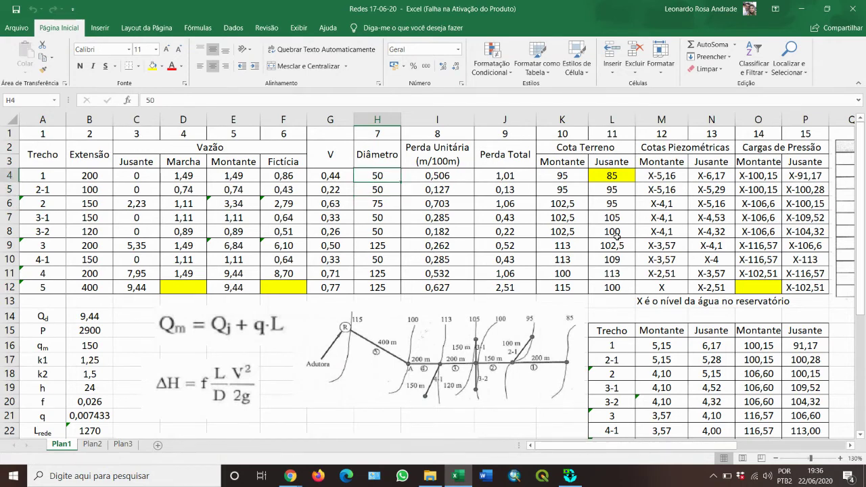
{"action": "left_click", "coordinate": [569, 476]}
{"action": "left_click", "coordinate": [333, 213]}
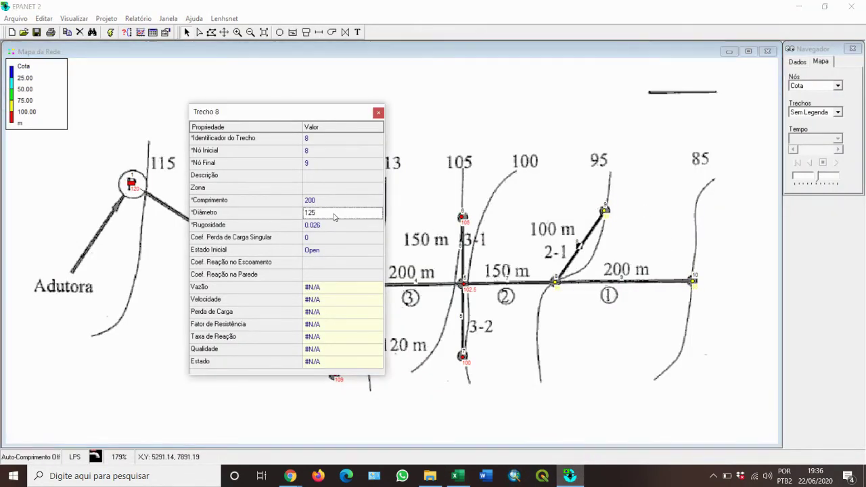
{"action": "type", "text": "50"}
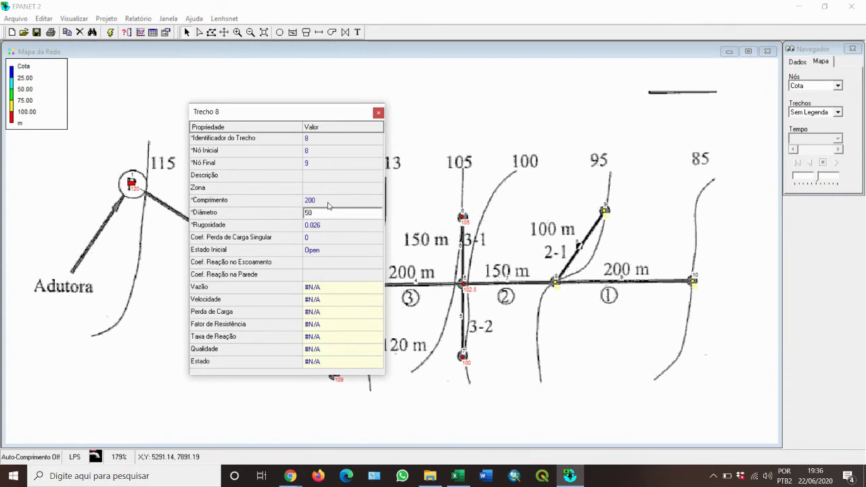
{"action": "left_click", "coordinate": [328, 201]}
{"action": "type", "text": "1"}
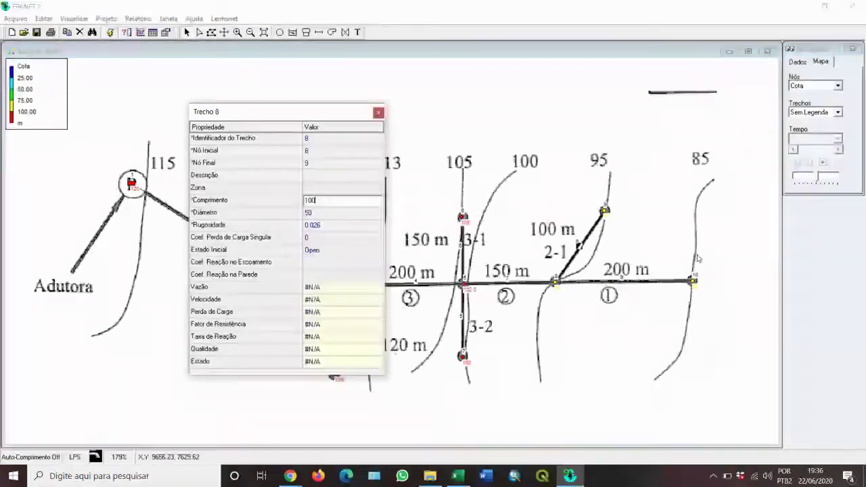
- Set the Diâmetro of segment 1's pipe to 50 and close its properties
{"action": "left_click", "coordinate": [665, 281]}
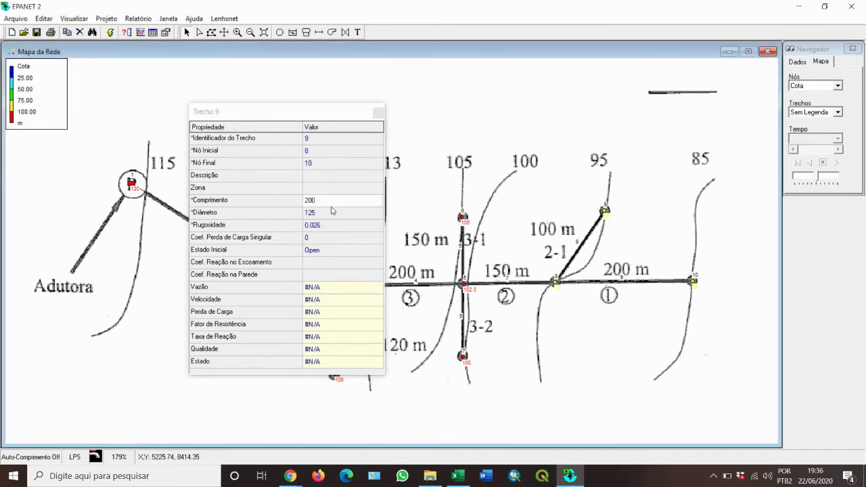
{"action": "left_click", "coordinate": [331, 212]}
{"action": "type", "text": "50"}
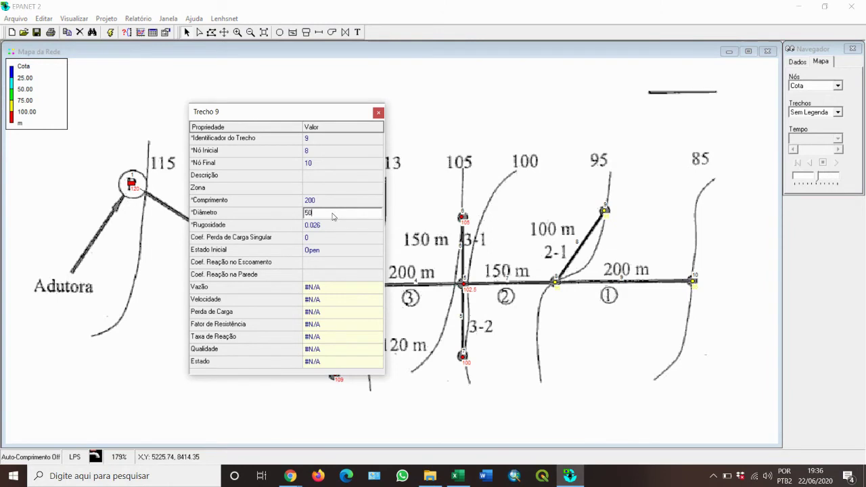
{"action": "key", "text": "Return"}
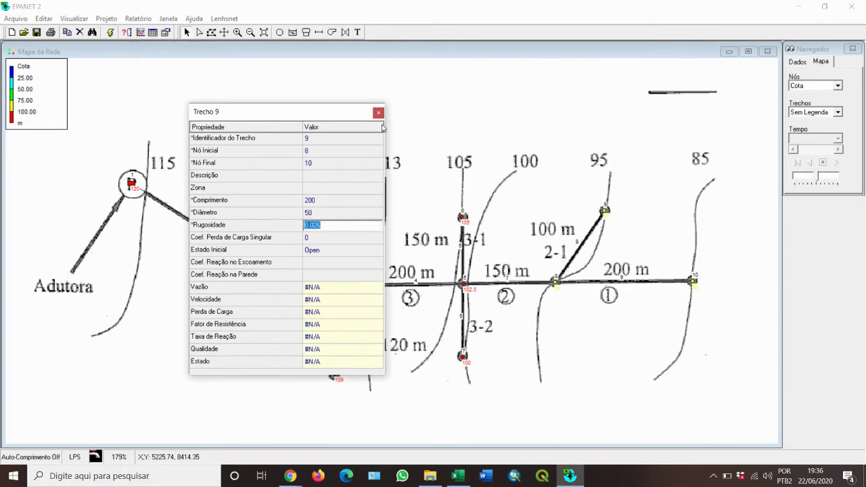
{"action": "left_click", "coordinate": [381, 115]}
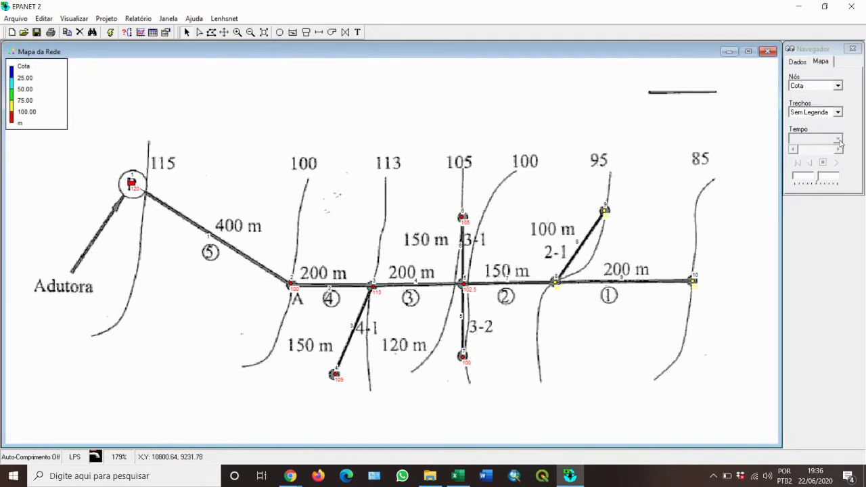
- Display the pipes' length (Comprimento) on the map to check it, and switch the pipe display to diameter (Diâmetro)
{"action": "left_click", "coordinate": [837, 112]}
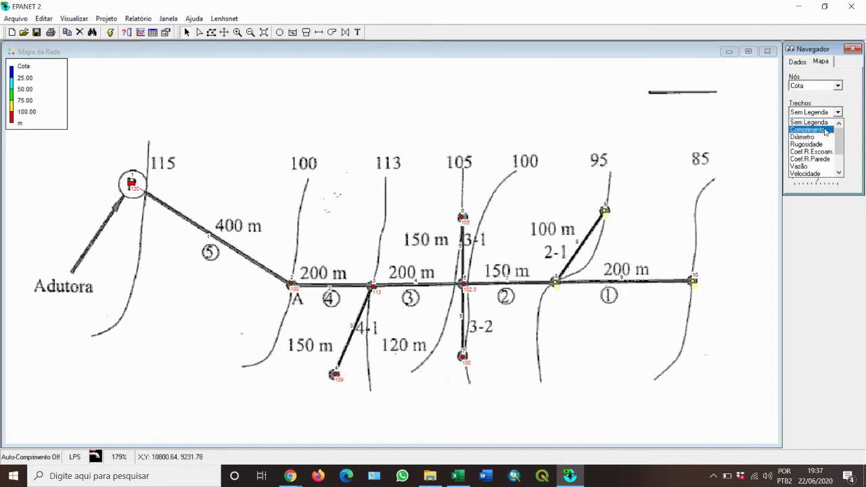
{"action": "left_click", "coordinate": [824, 130]}
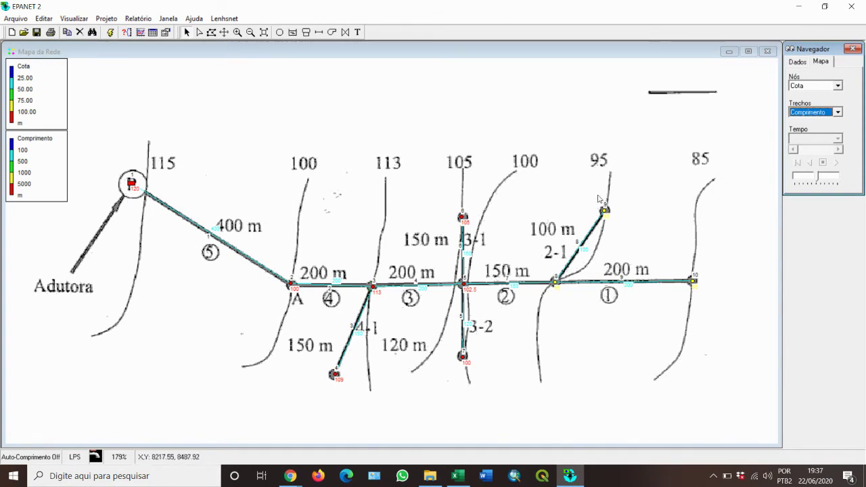
{"action": "left_click", "coordinate": [838, 112]}
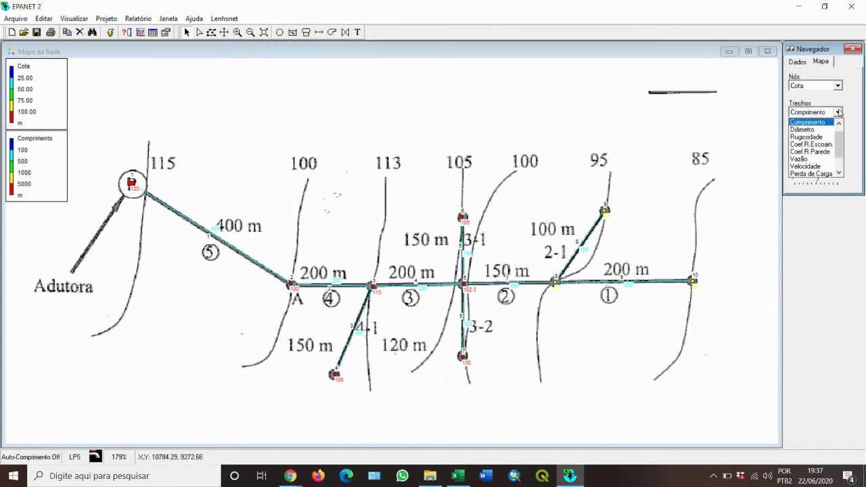
{"action": "left_click", "coordinate": [829, 130]}
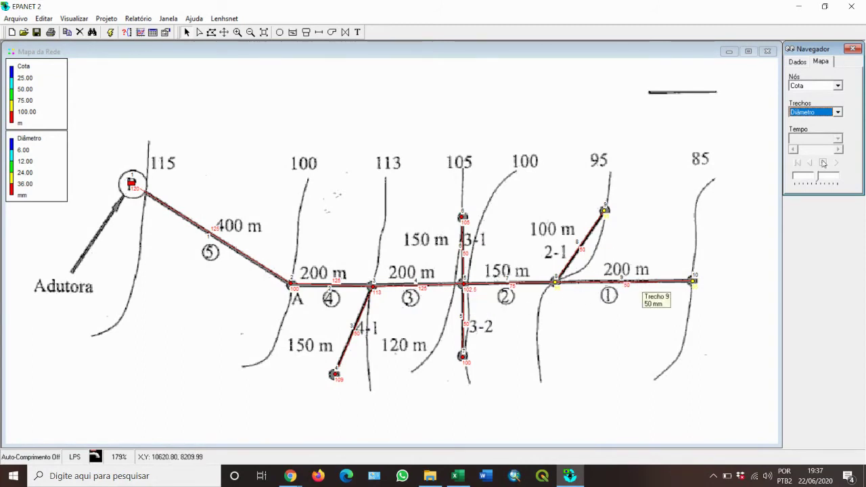
- Display Consumo-Base on the map's nodes alongside the pipes' Diâmetro, and run the network simulation
{"action": "left_click", "coordinate": [839, 114]}
{"action": "left_click", "coordinate": [830, 119]}
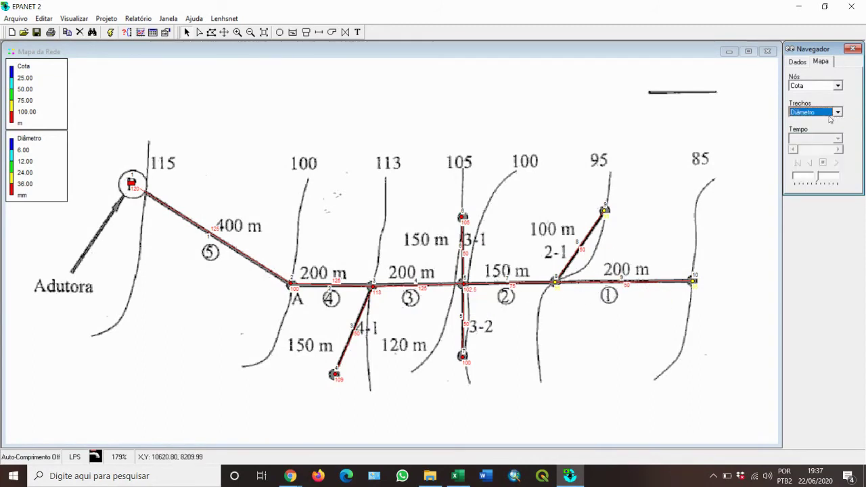
{"action": "left_click", "coordinate": [532, 88]}
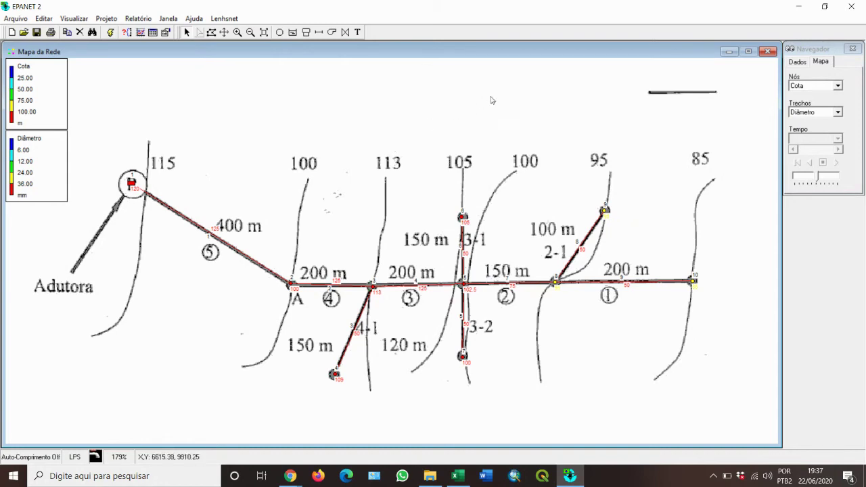
{"action": "left_click", "coordinate": [839, 86]}
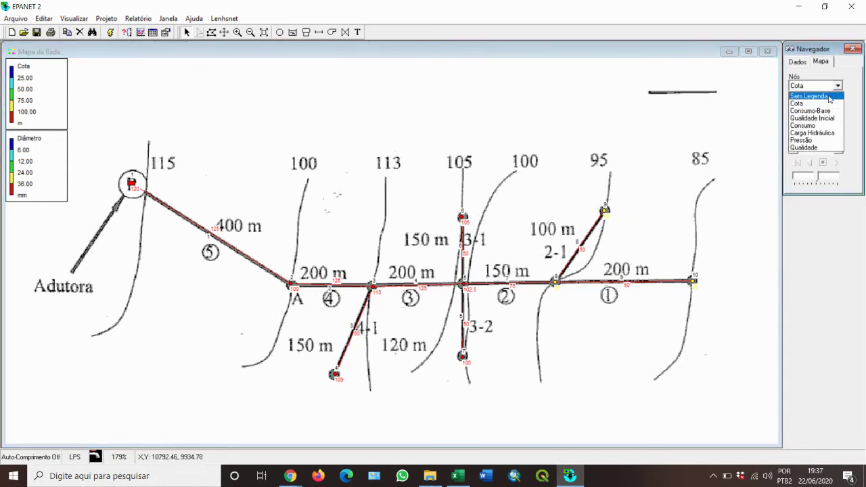
{"action": "left_click", "coordinate": [828, 106]}
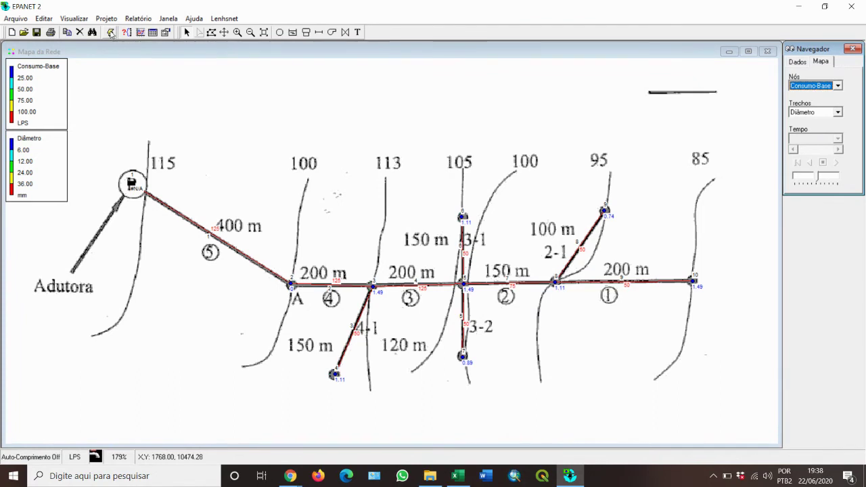
{"action": "left_click", "coordinate": [110, 32]}
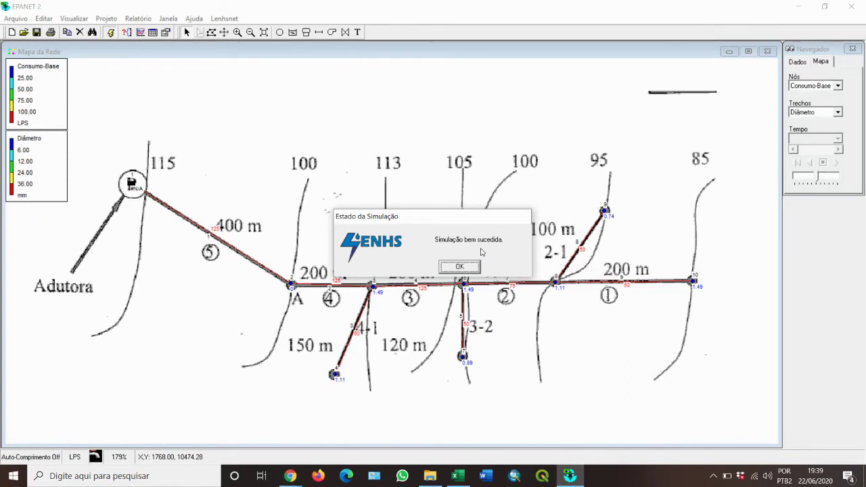
{"action": "left_click", "coordinate": [460, 266]}
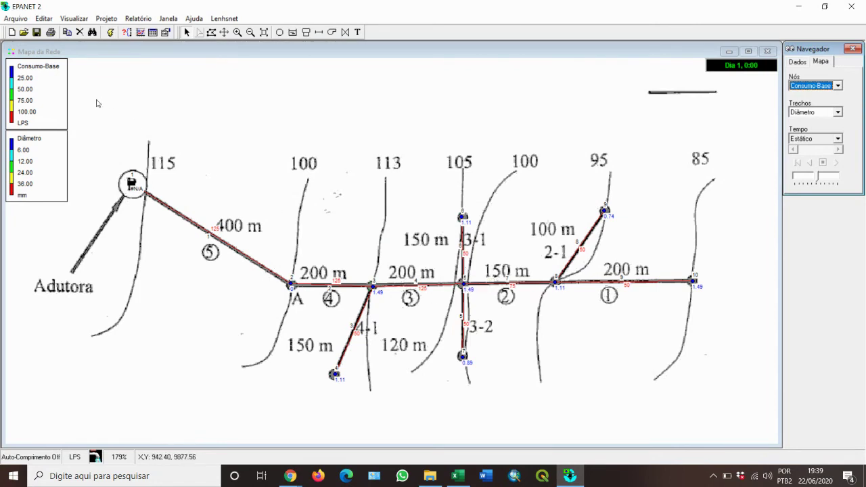
- Generate a Nós da Rede table with the Cota, Consumo-Base, Consumo, Carga Hidráulica and Pressão columns, leaving out Qualidade
{"action": "left_click", "coordinate": [135, 18]}
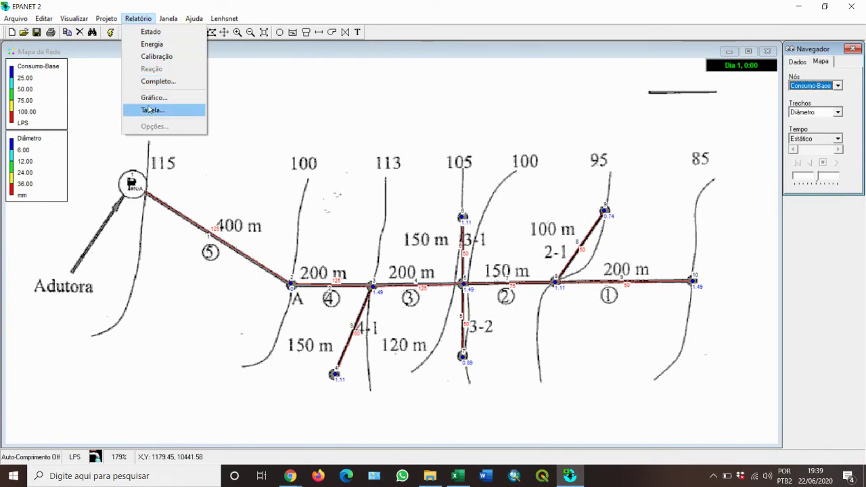
{"action": "left_click", "coordinate": [232, 4]}
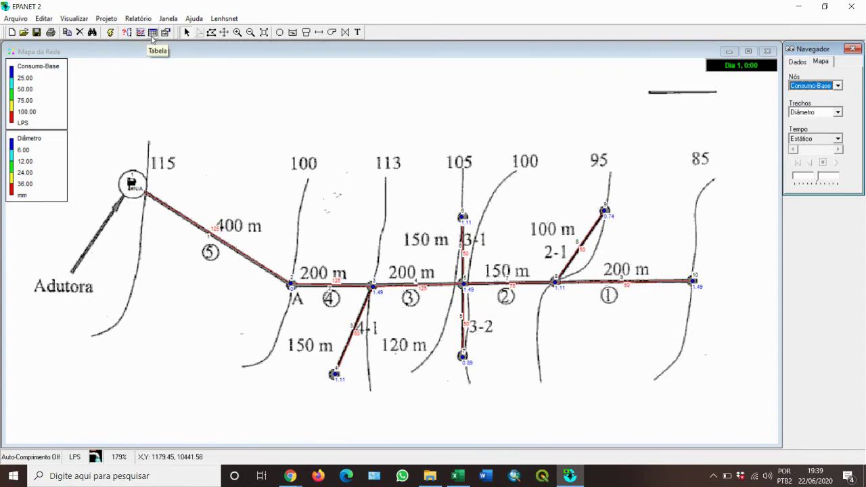
{"action": "left_click", "coordinate": [154, 32]}
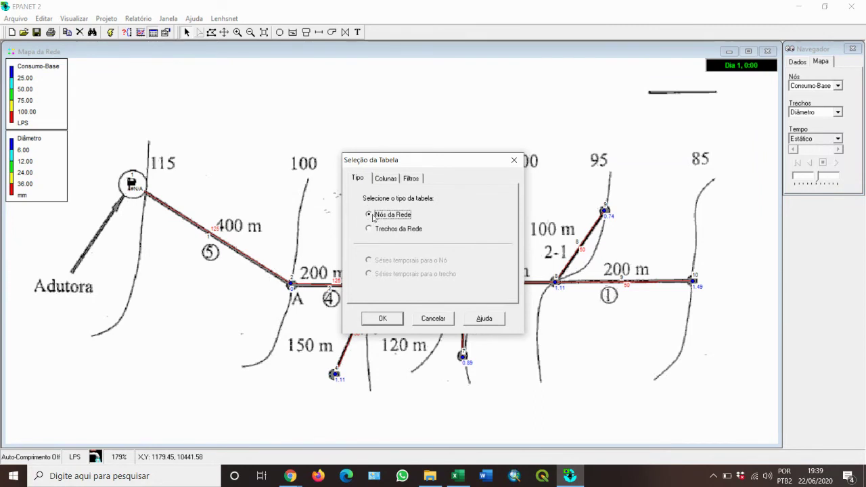
{"action": "left_click", "coordinate": [386, 181]}
{"action": "left_click", "coordinate": [398, 214]}
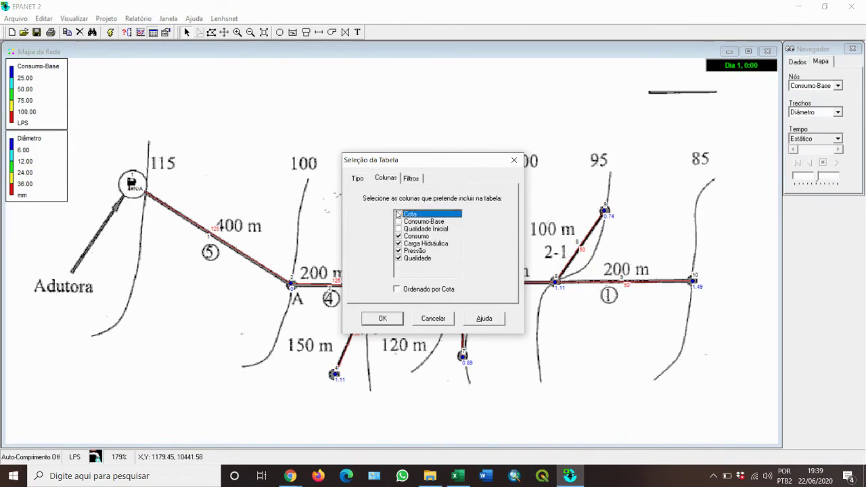
{"action": "left_click", "coordinate": [398, 221]}
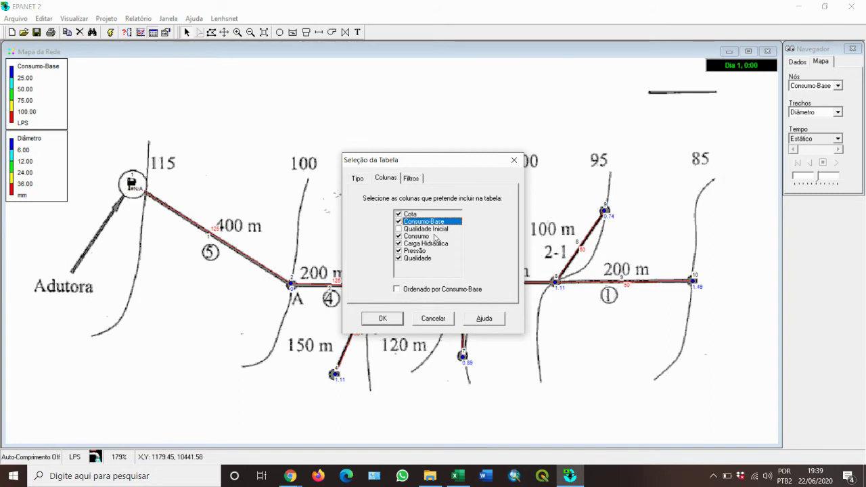
{"action": "left_click", "coordinate": [399, 258]}
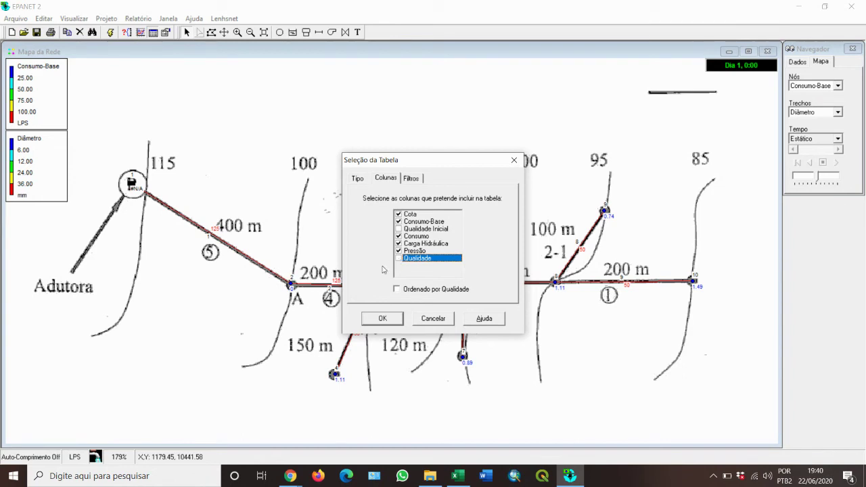
{"action": "left_click", "coordinate": [384, 322]}
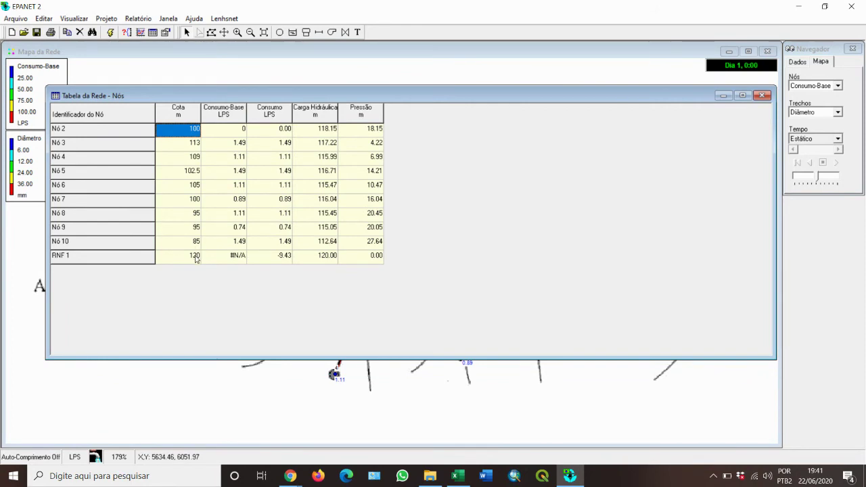
- Switch to Excel and enter the reservoir's water level, 120, in cell E7 of the Plan2 sheet
{"action": "left_click", "coordinate": [455, 475]}
{"action": "left_click", "coordinate": [92, 445]}
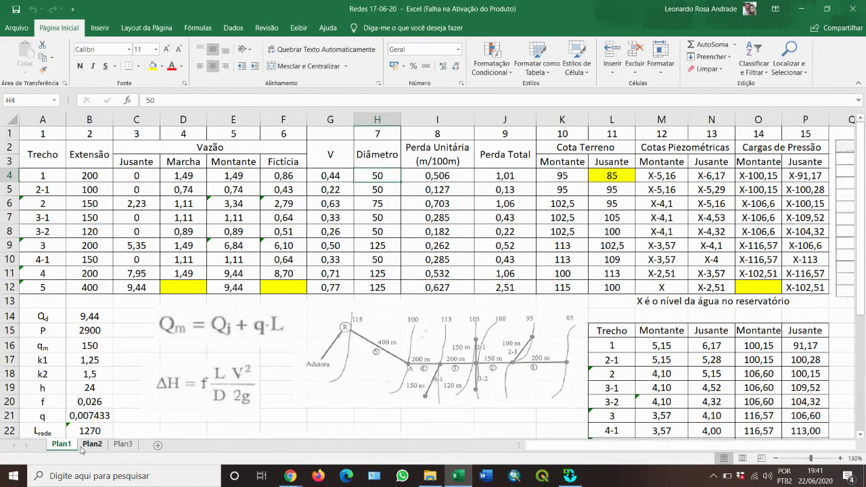
{"action": "left_click", "coordinate": [181, 195]}
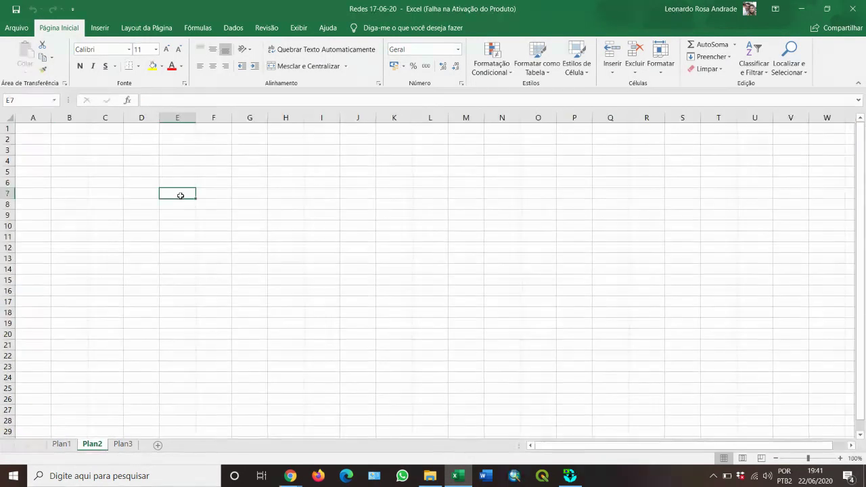
{"action": "type", "text": "120"}
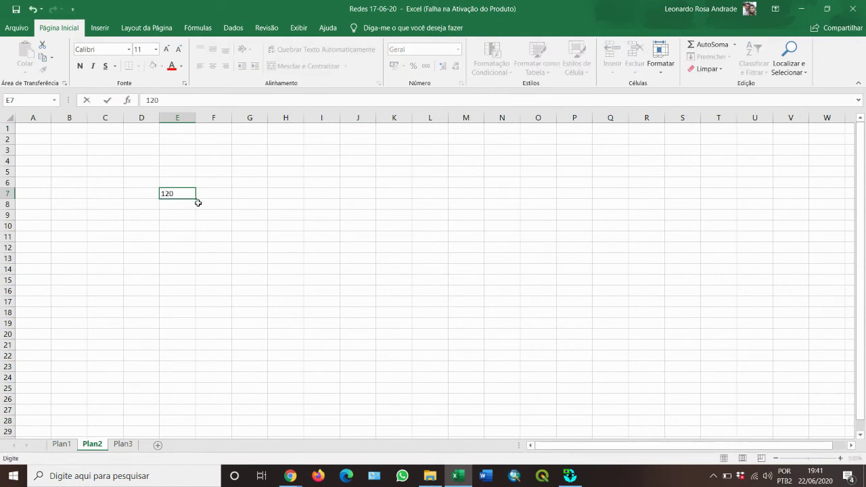
{"action": "key", "text": "Return"}
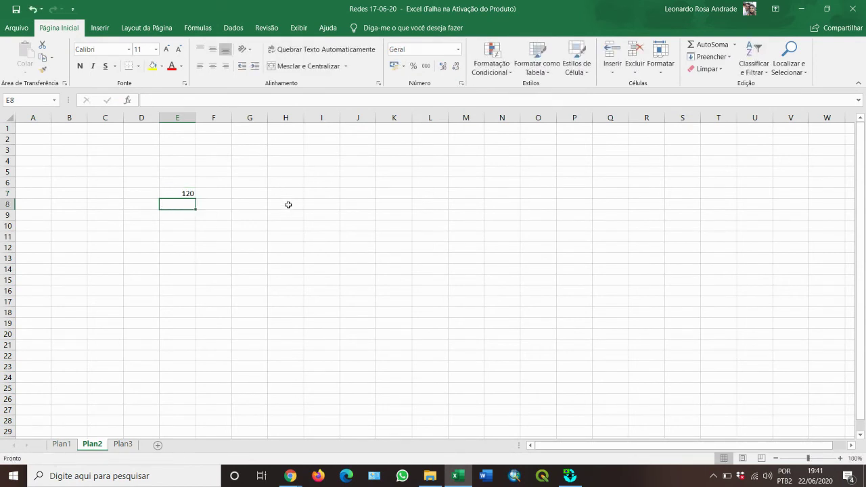
- Enter 15 in cell H8, look up Nó 3's pressure in EPANET's node table, and enter 4,22 in H9 in Excel
{"action": "left_click", "coordinate": [287, 205]}
{"action": "type", "text": "15"}
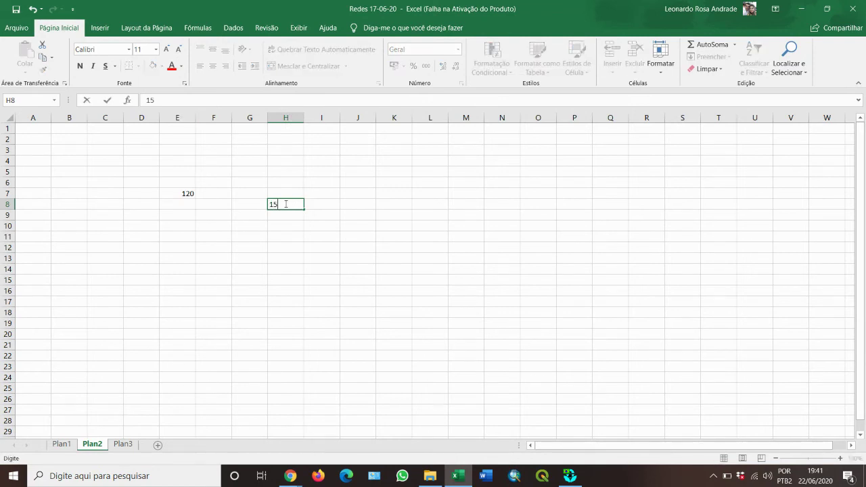
{"action": "key", "text": "Return"}
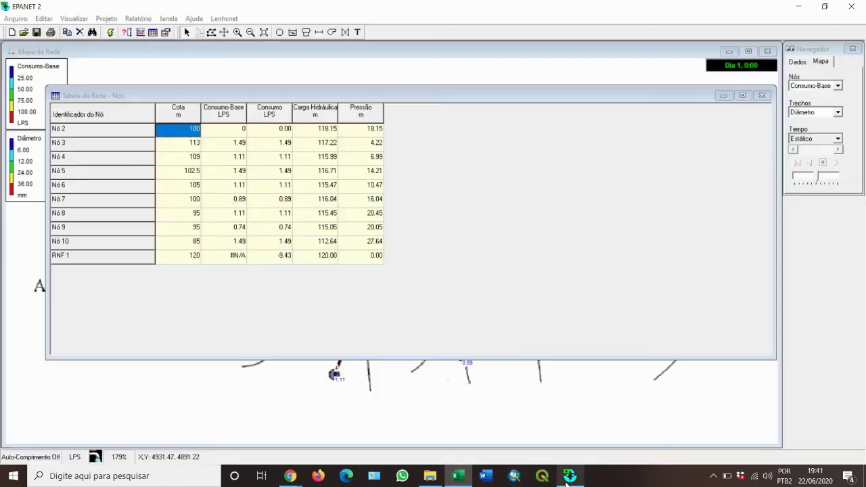
{"action": "left_click", "coordinate": [568, 477]}
{"action": "left_click", "coordinate": [568, 477]}
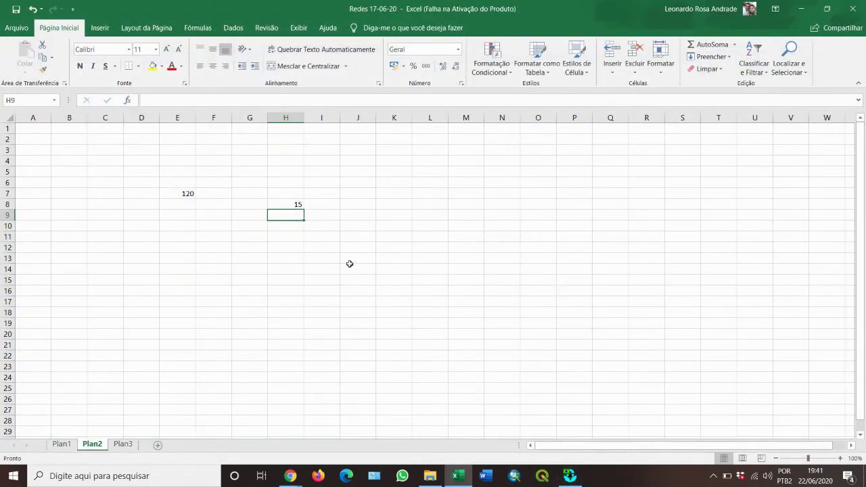
{"action": "type", "text": "4,22"}
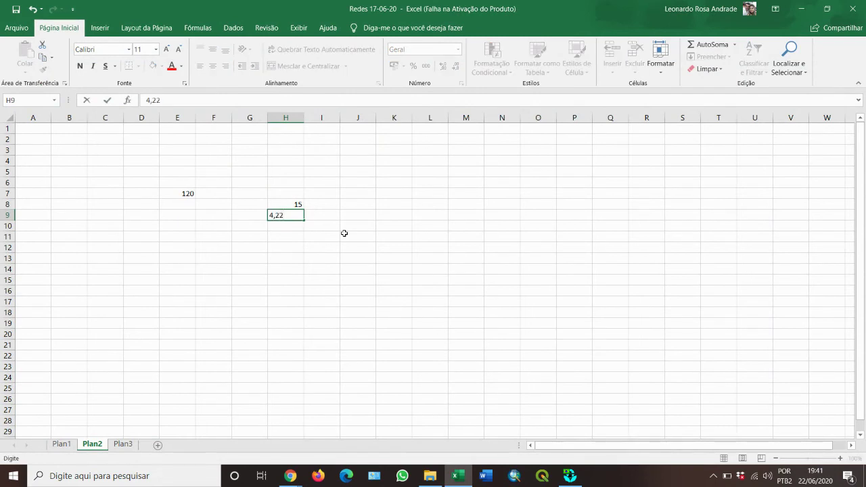
{"action": "key", "text": "Return"}
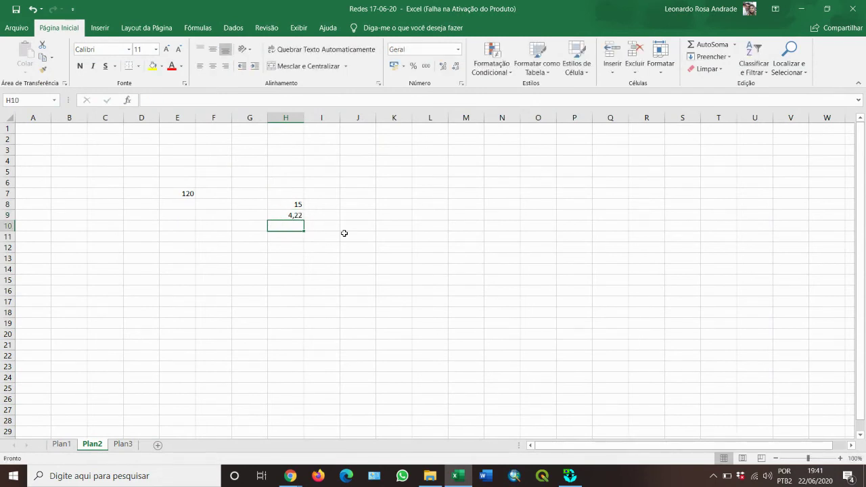
- Calculate the missing pressure in cell H11 by subtracting H9 from H8
{"action": "left_click", "coordinate": [295, 240]}
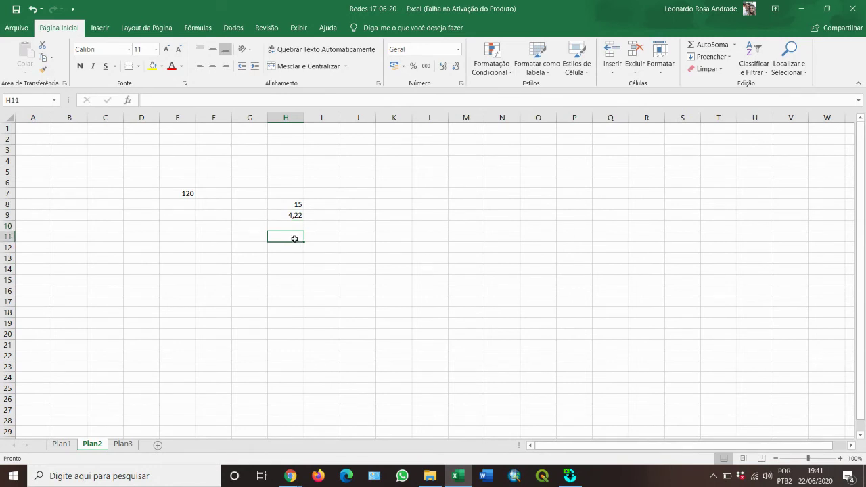
{"action": "type", "text": "="}
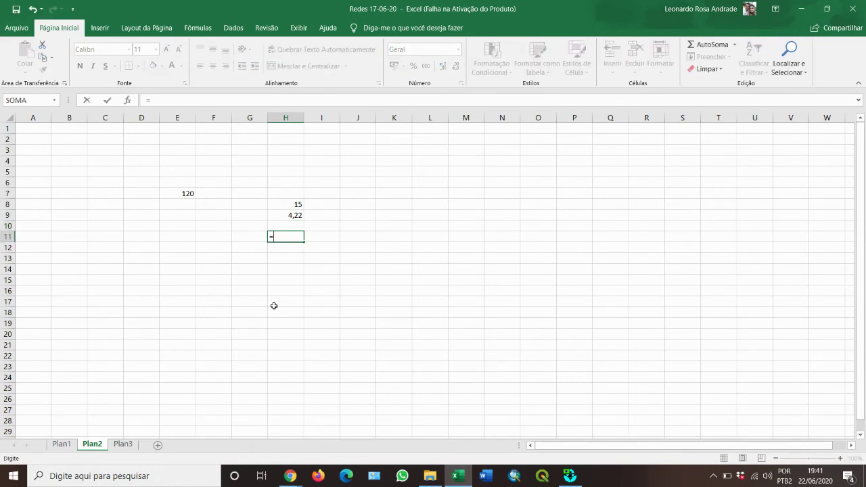
{"action": "left_click", "coordinate": [294, 207]}
{"action": "type", "text": "-"}
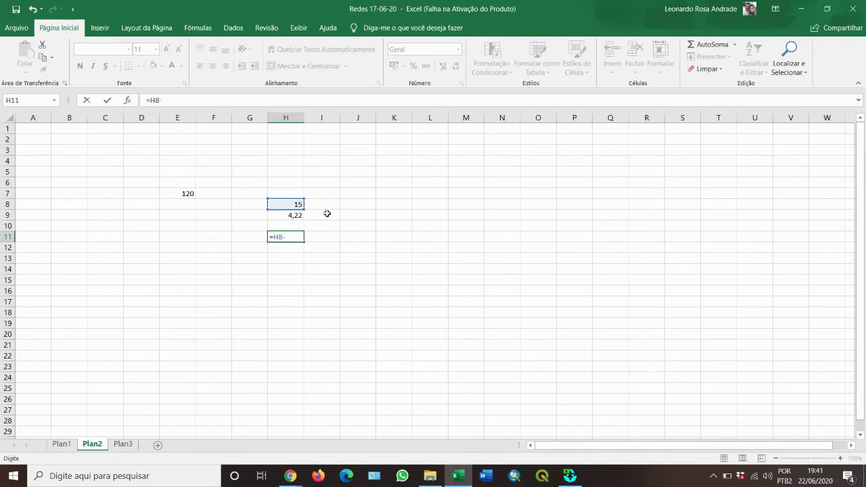
{"action": "left_click", "coordinate": [300, 215]}
{"action": "key", "text": "Return"}
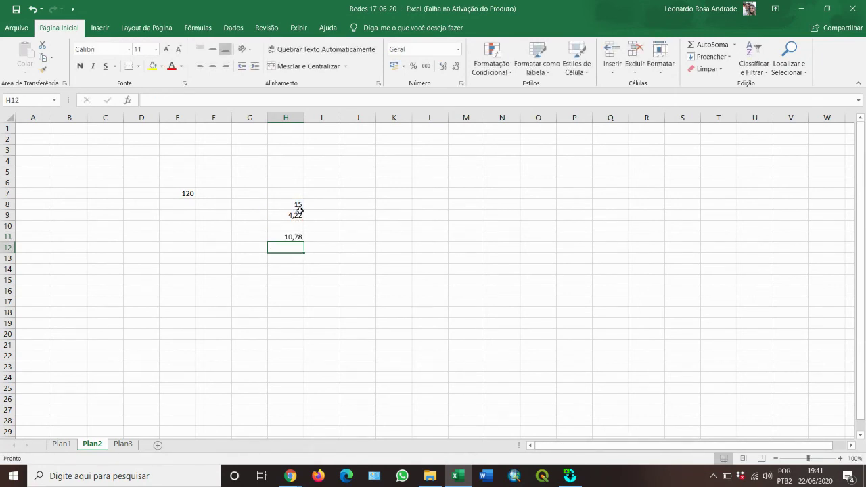
- Calculate the required reservoir level in cell E8 by adding H11 to E7
{"action": "left_click", "coordinate": [177, 203]}
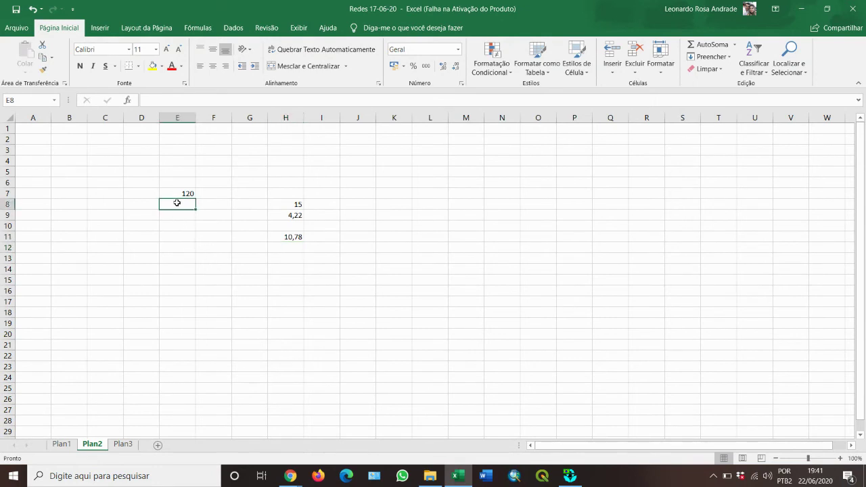
{"action": "type", "text": "="}
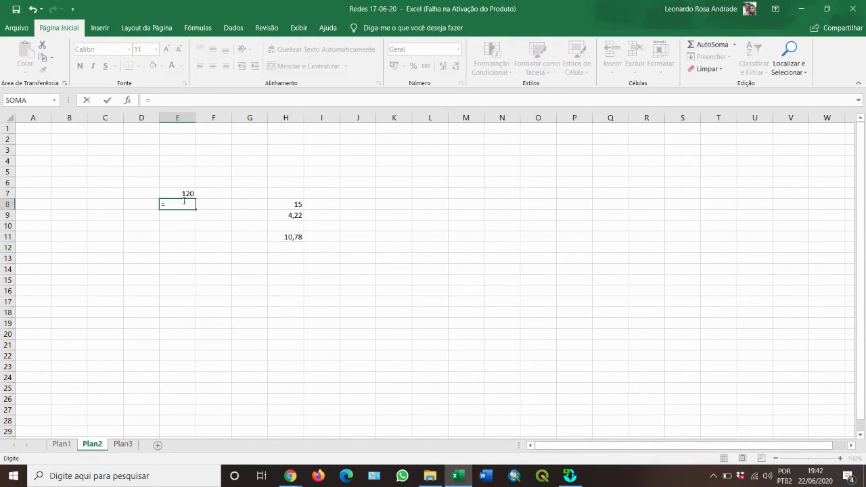
{"action": "left_click", "coordinate": [186, 194]}
{"action": "type", "text": "+"}
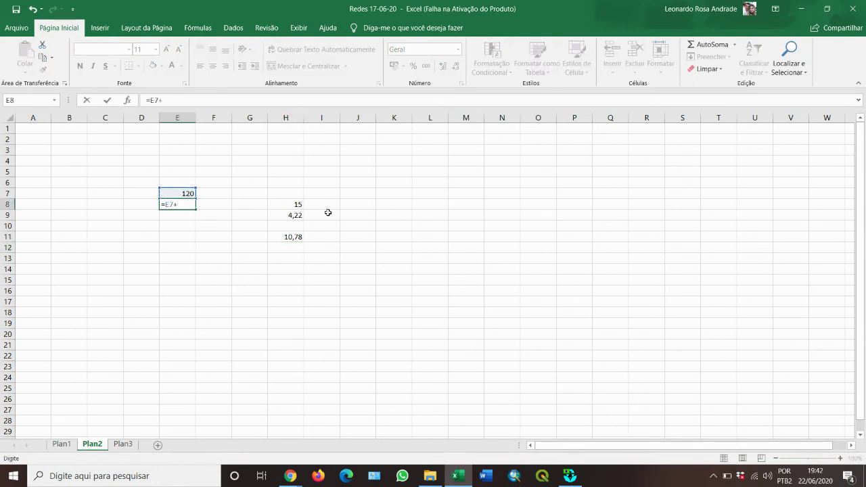
{"action": "left_click", "coordinate": [290, 237]}
{"action": "key", "text": "Return"}
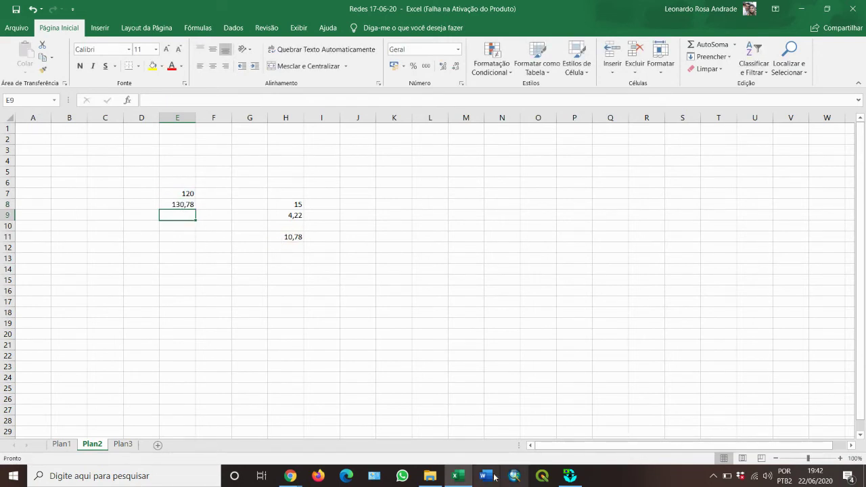
- Switch to EPANET, close the node table and set reservoir RNF 1's water level (Nível de Água) to 130.78
{"action": "left_click", "coordinate": [580, 481]}
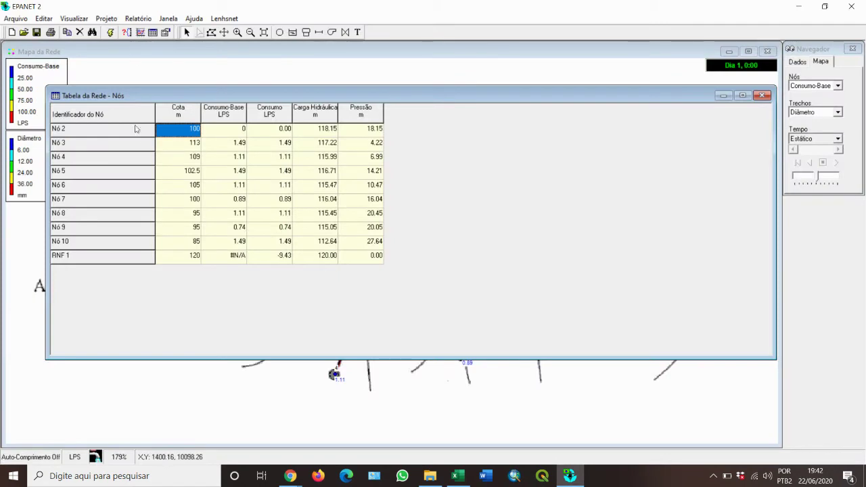
{"action": "left_click", "coordinate": [763, 96]}
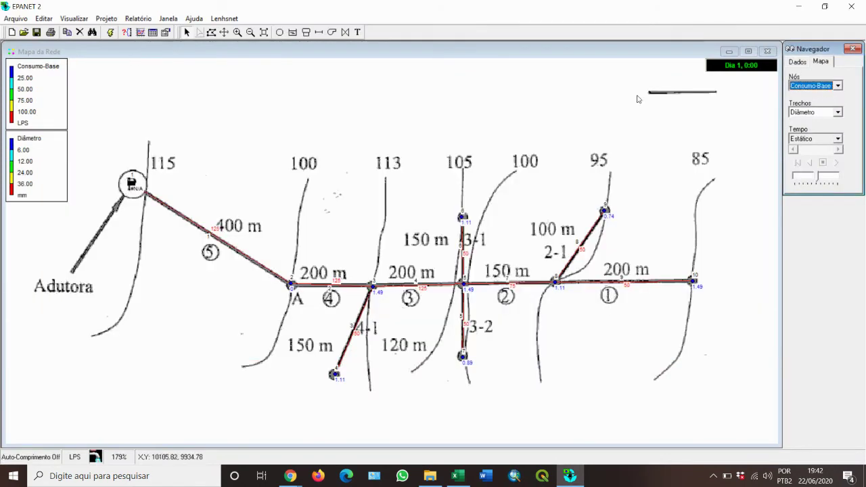
{"action": "double_click", "coordinate": [132, 183]}
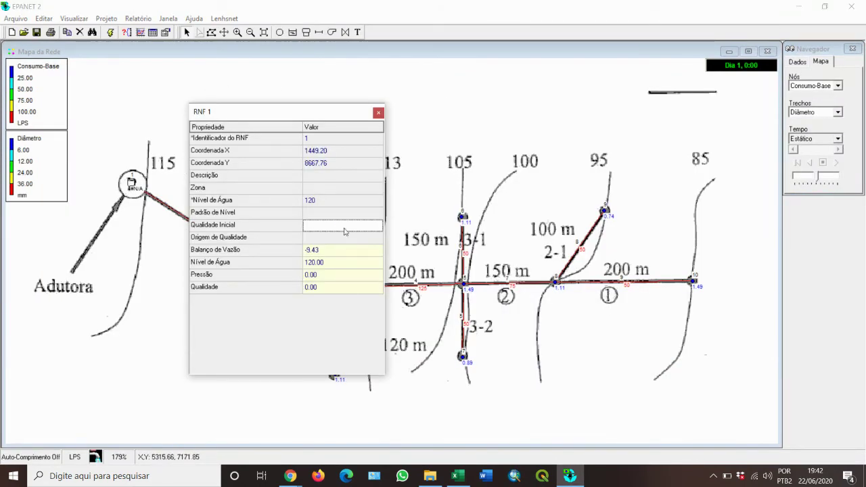
{"action": "left_click", "coordinate": [332, 198]}
{"action": "type", "text": "130"}
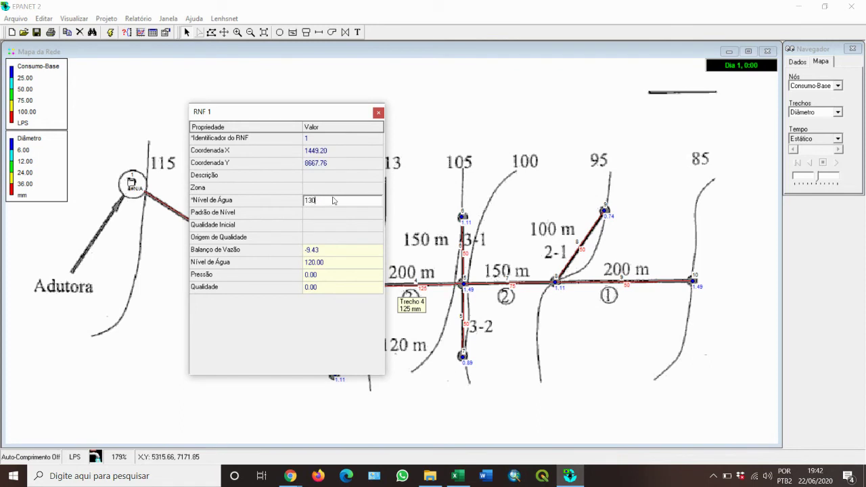
{"action": "type", "text": "78"}
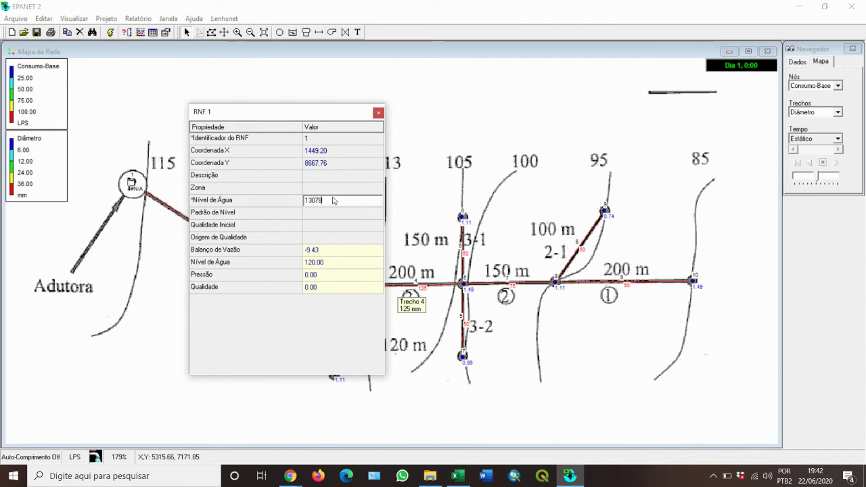
{"action": "key", "text": "BackSpace"}
{"action": "key", "text": "BackSpace"}
{"action": "type", "text": ".78"}
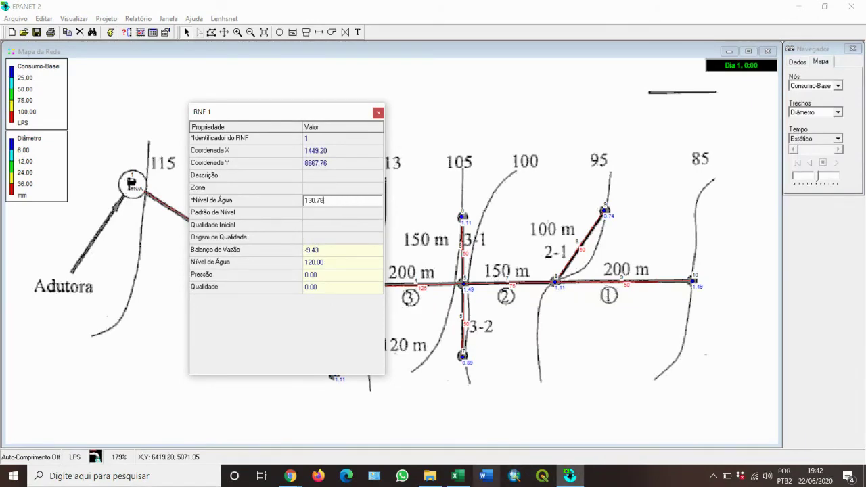
{"action": "left_click", "coordinate": [458, 476]}
{"action": "left_click", "coordinate": [458, 476]}
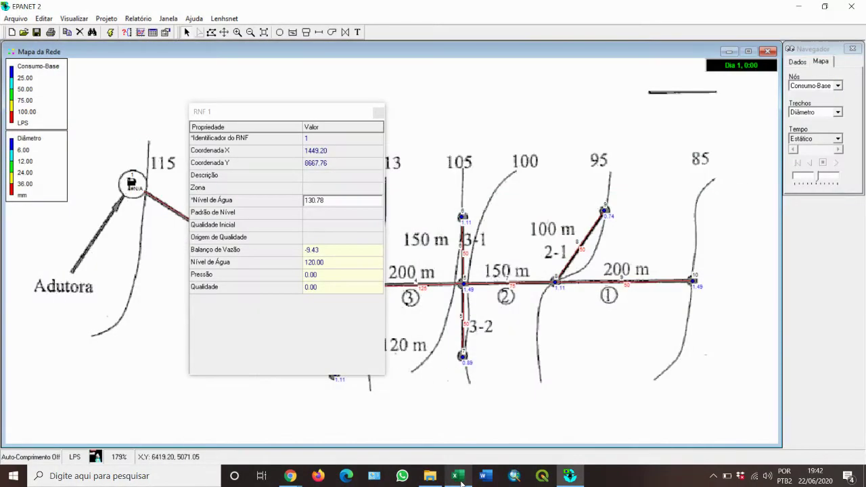
{"action": "left_click", "coordinate": [375, 212]}
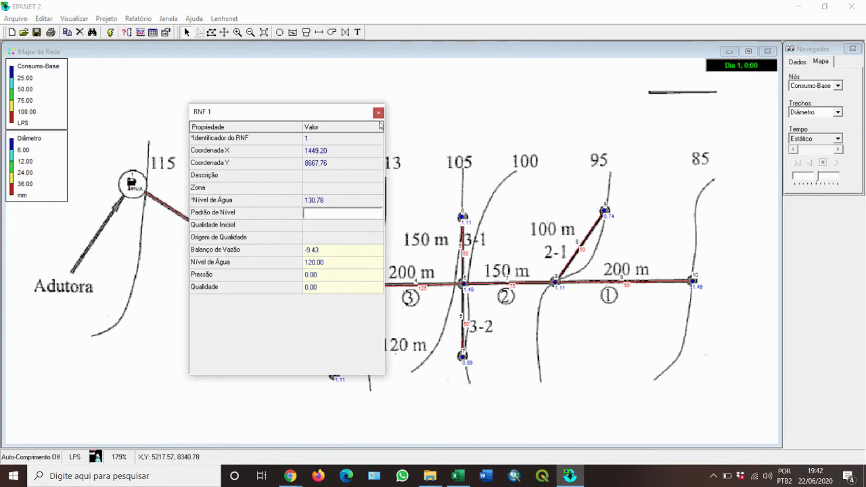
{"action": "left_click", "coordinate": [378, 113]}
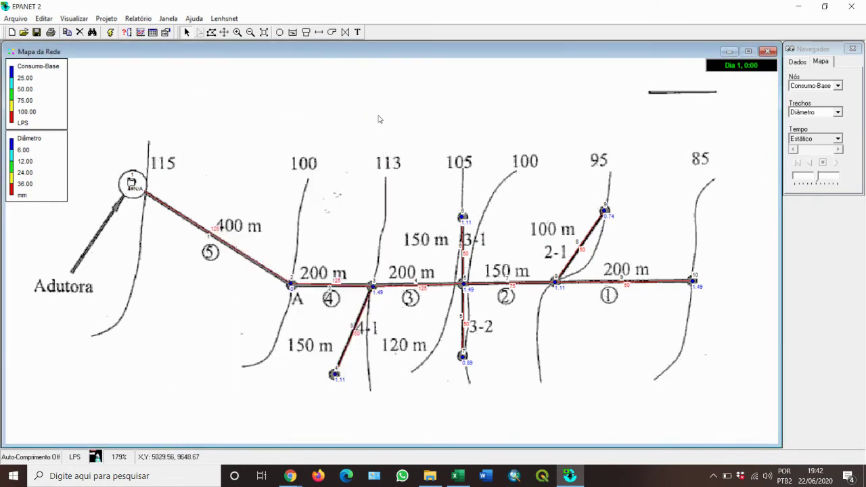
- Run the simulation and generate a network node table with Cota and Consumo-Base added and Qualidade excluded, selecting Nó 3's pressure
{"action": "left_click", "coordinate": [111, 31]}
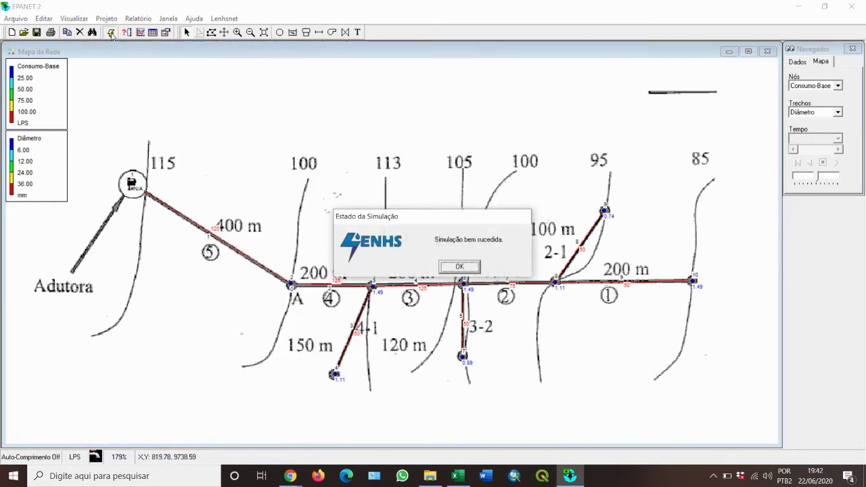
{"action": "left_click", "coordinate": [466, 268]}
{"action": "left_click", "coordinate": [153, 32]}
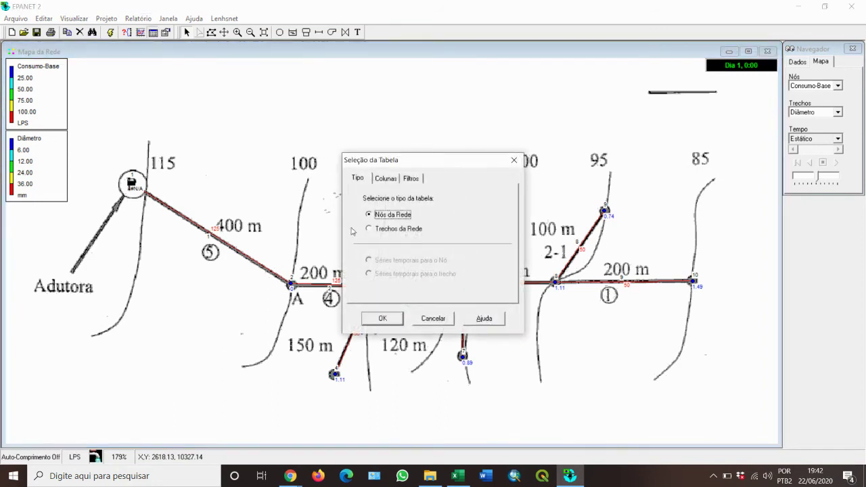
{"action": "left_click", "coordinate": [383, 178]}
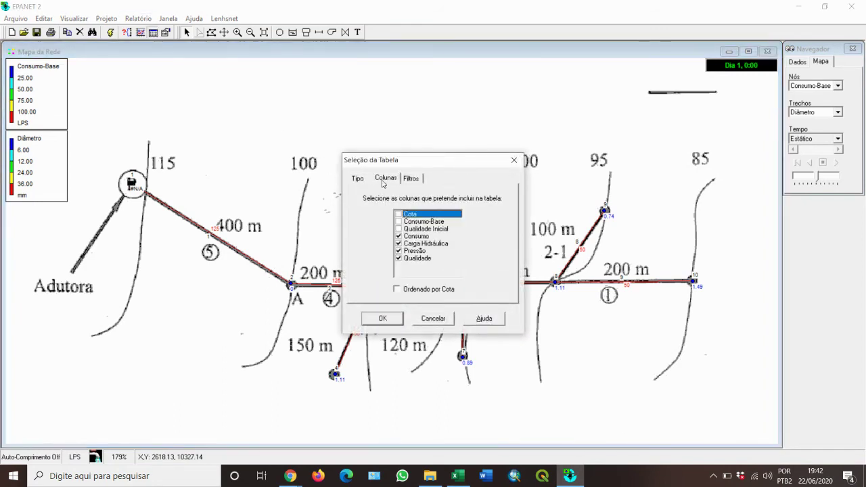
{"action": "left_click", "coordinate": [398, 221]}
{"action": "left_click", "coordinate": [398, 257]}
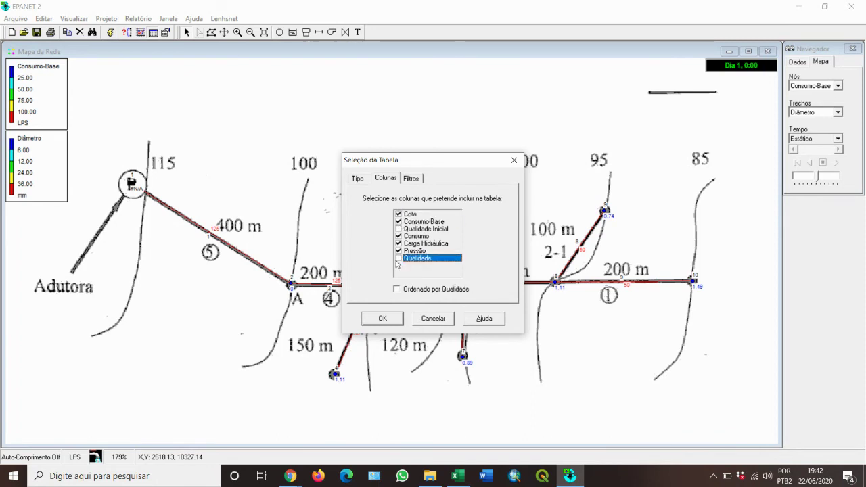
{"action": "left_click", "coordinate": [382, 318]}
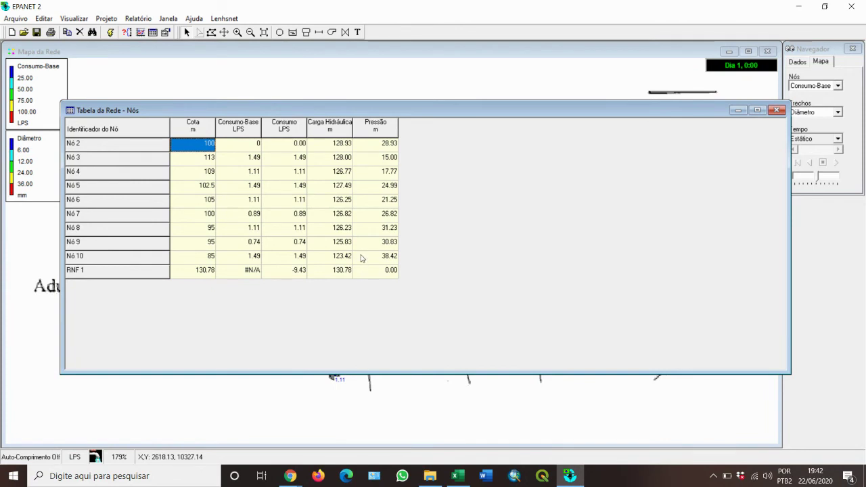
{"action": "left_click", "coordinate": [383, 159]}
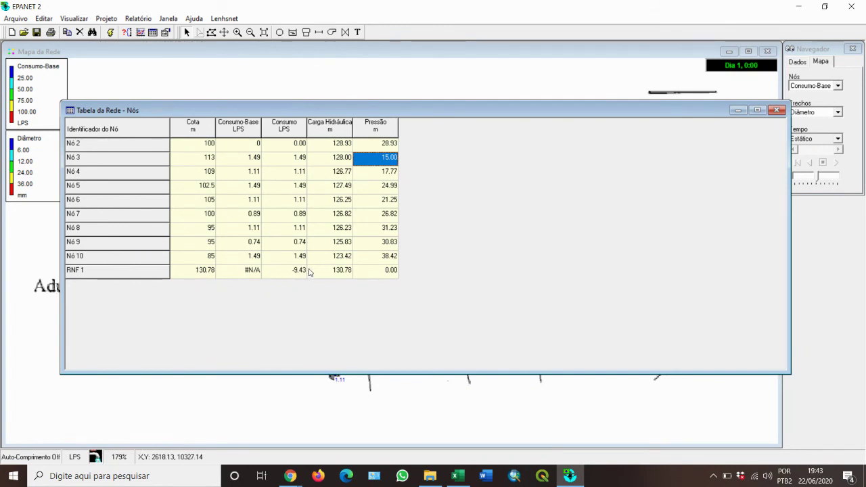
- Compare the design flow Qd in cell B14 of Excel's Plan1 sheet with the reservoir's flow in EPANET's node table
{"action": "left_click", "coordinate": [457, 475]}
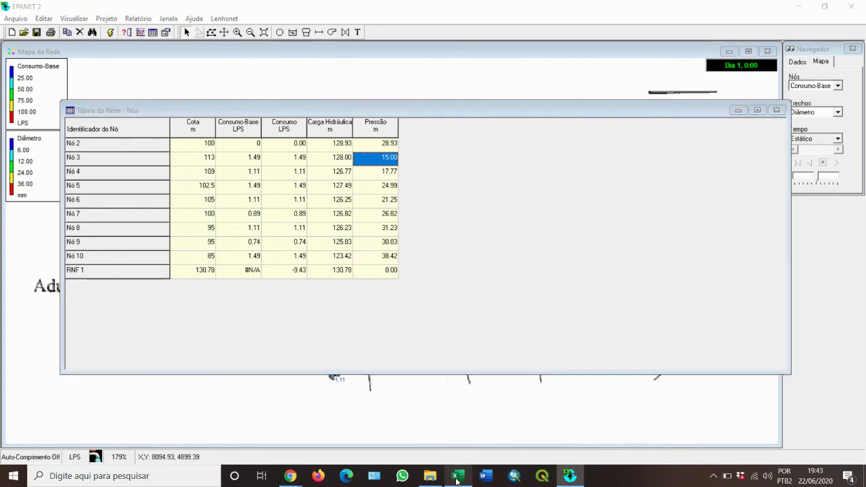
{"action": "left_click", "coordinate": [61, 444]}
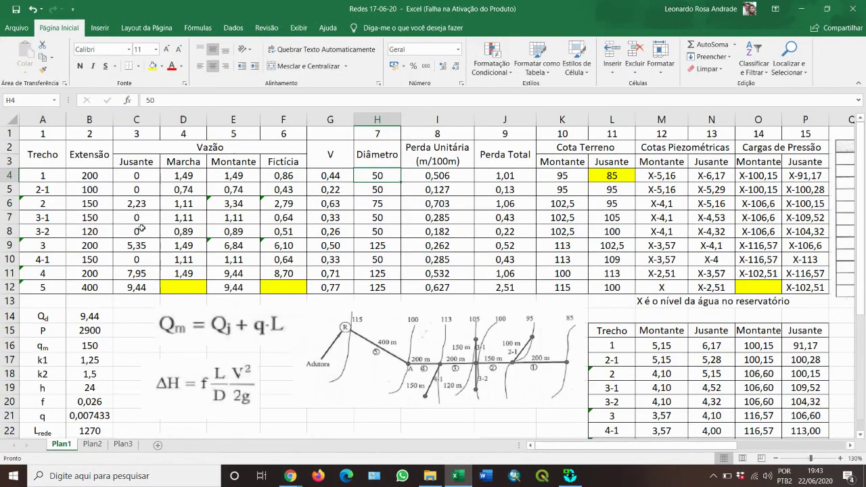
{"action": "left_click", "coordinate": [96, 318]}
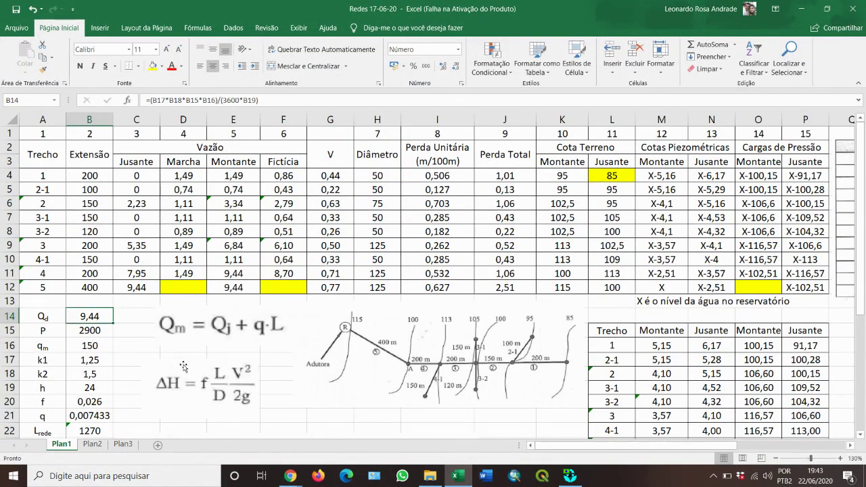
{"action": "left_click", "coordinate": [569, 476]}
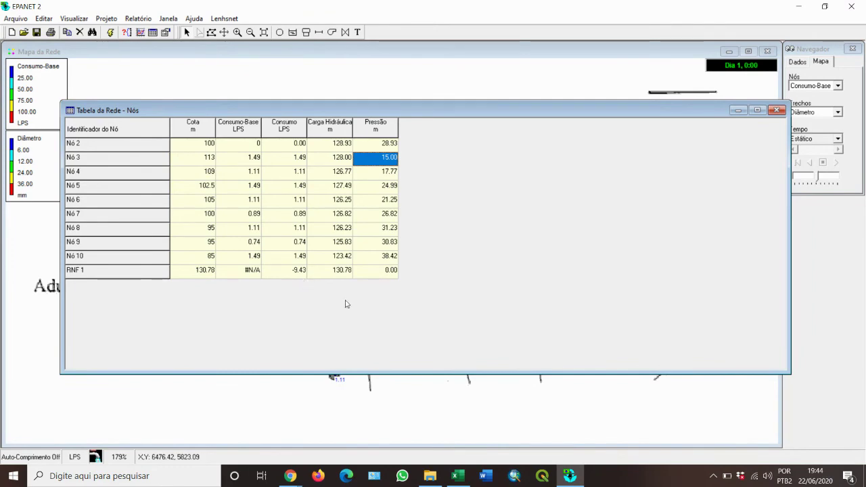
{"action": "mouse_move", "coordinate": [455, 475]}
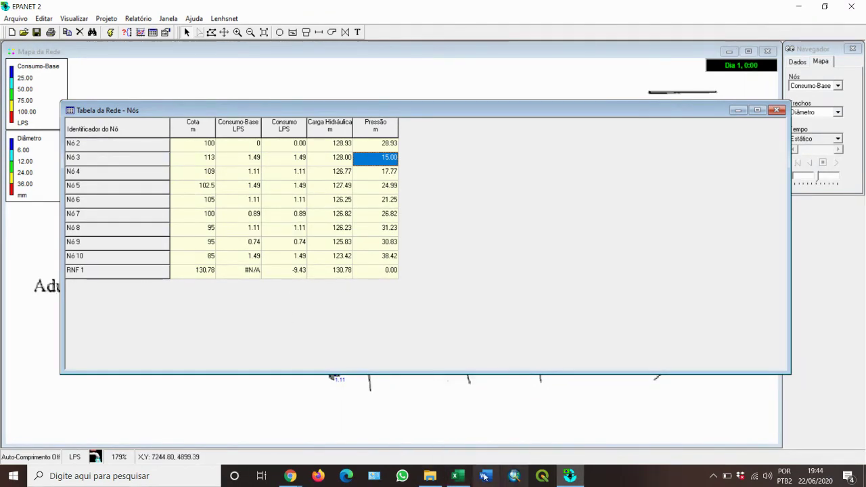
{"action": "left_click", "coordinate": [456, 476]}
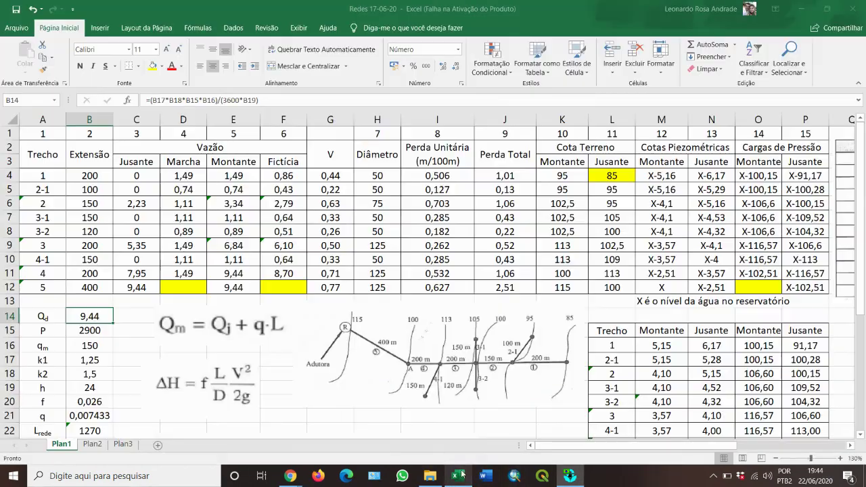
{"action": "left_click", "coordinate": [572, 477]}
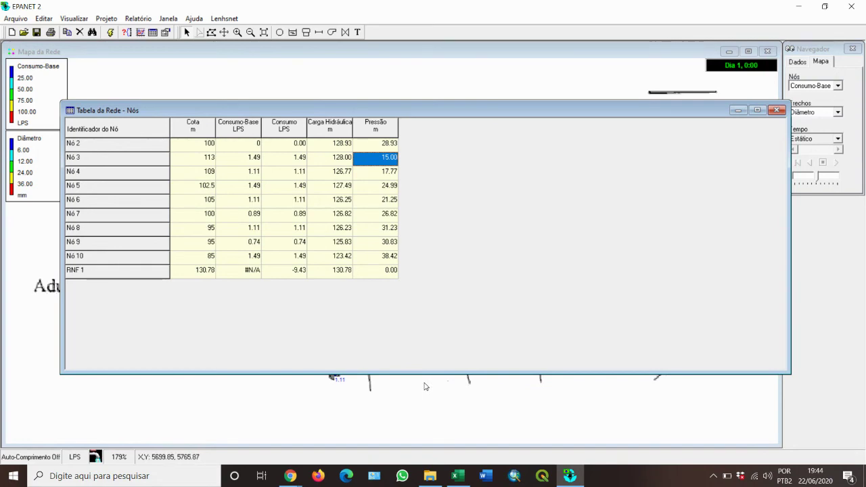
- Examine the hand-calculated reservoir level X in cell S16 of Excel's Plan1 sheet, and return to EPANET's node table
{"action": "left_click", "coordinate": [455, 477]}
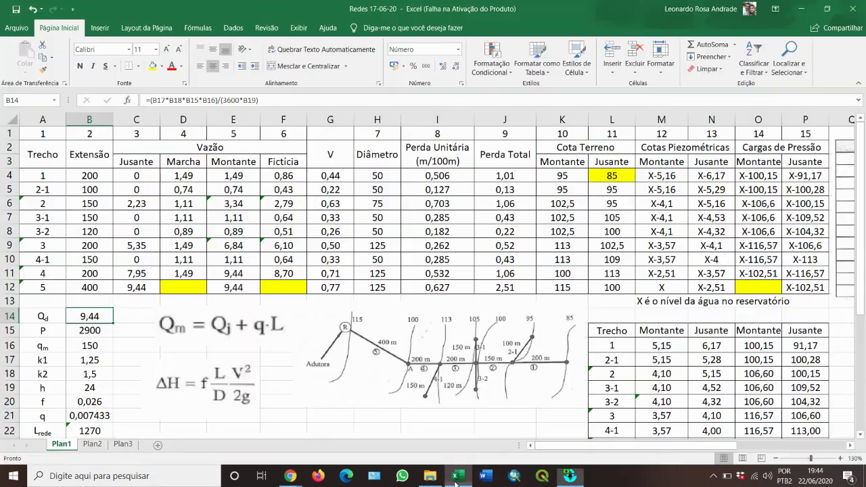
{"action": "scroll", "coordinate": [512, 336], "scroll_direction": "down", "scroll_amount": 5}
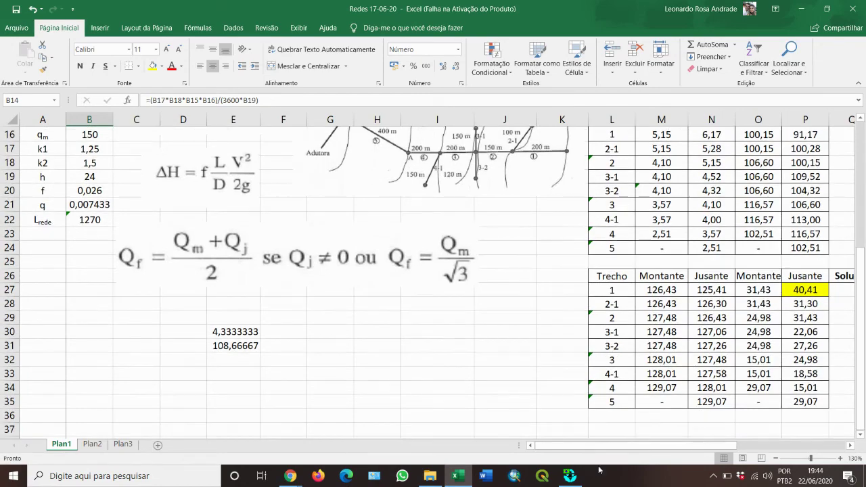
{"action": "left_click_drag", "start_coordinate": [609, 447], "coordinate": [746, 449]}
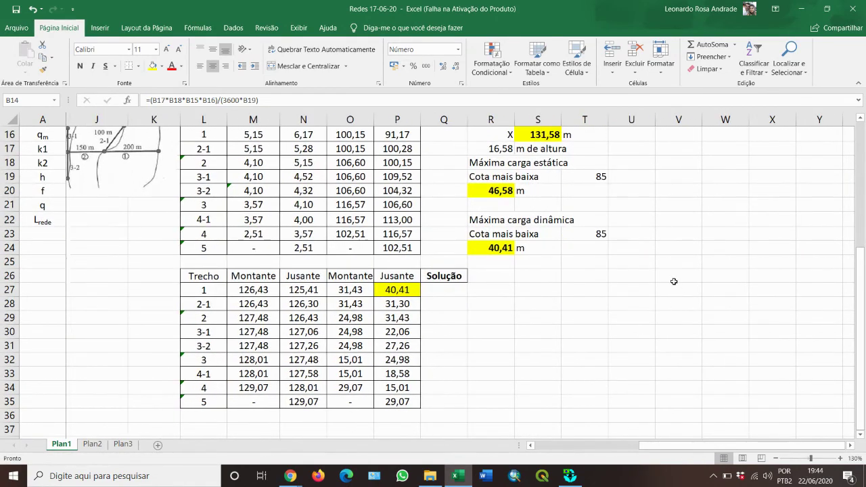
{"action": "scroll", "coordinate": [550, 318], "scroll_direction": "up", "scroll_amount": 4}
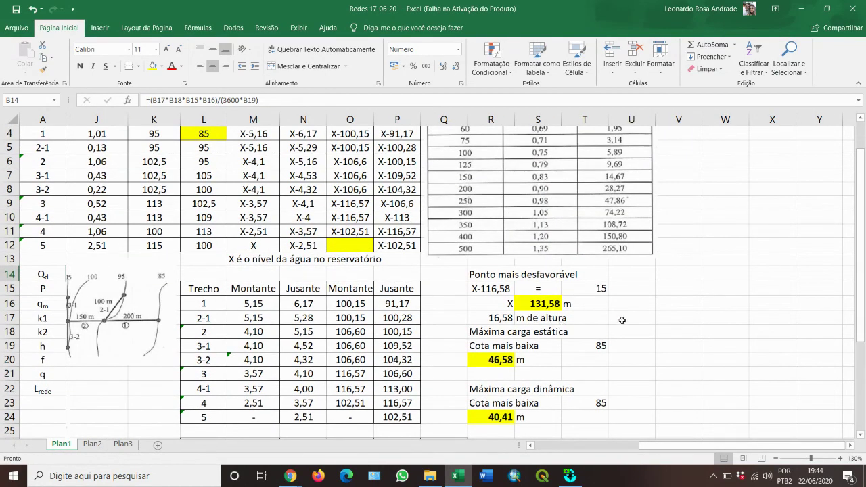
{"action": "left_click", "coordinate": [522, 306]}
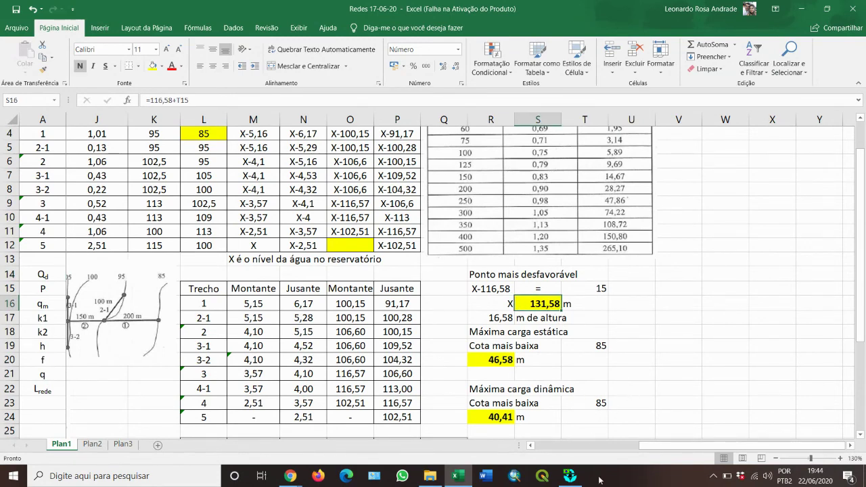
{"action": "left_click", "coordinate": [570, 477]}
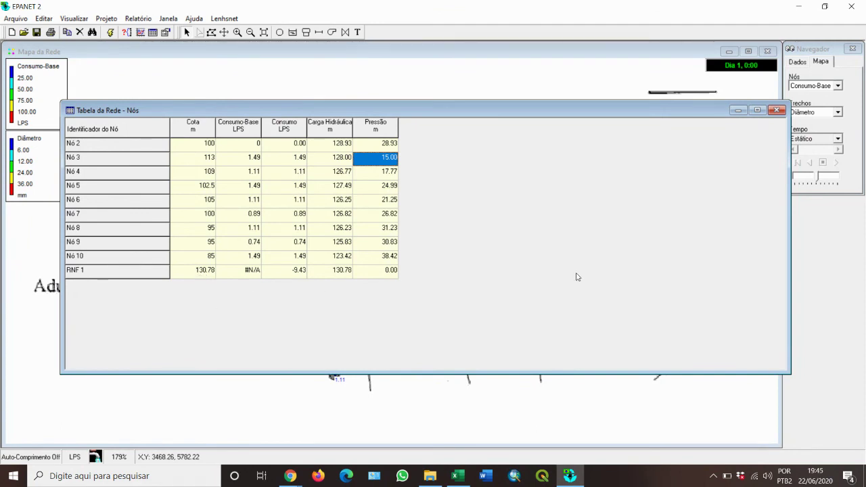
- Close the node table and generate a Trechos da Rede table with Comprimento and Diâmetro added, excluding Qualidade, Estado and Taxa de Reação
{"action": "left_click", "coordinate": [777, 111]}
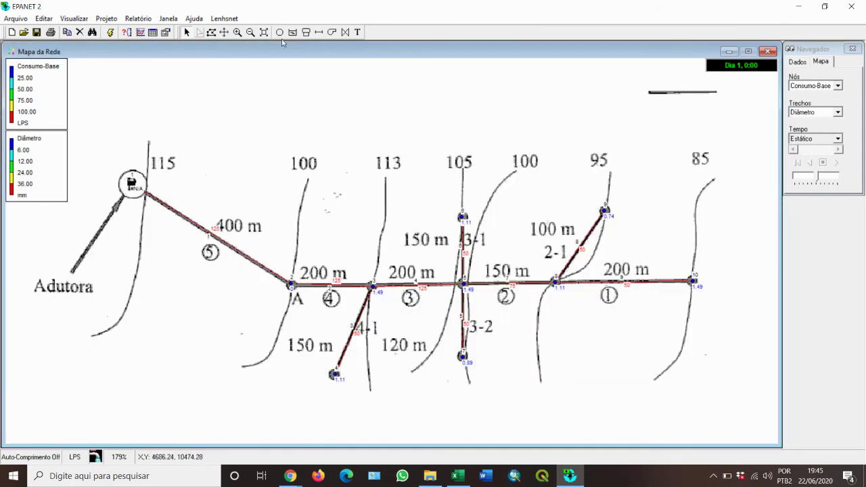
{"action": "left_click", "coordinate": [153, 33]}
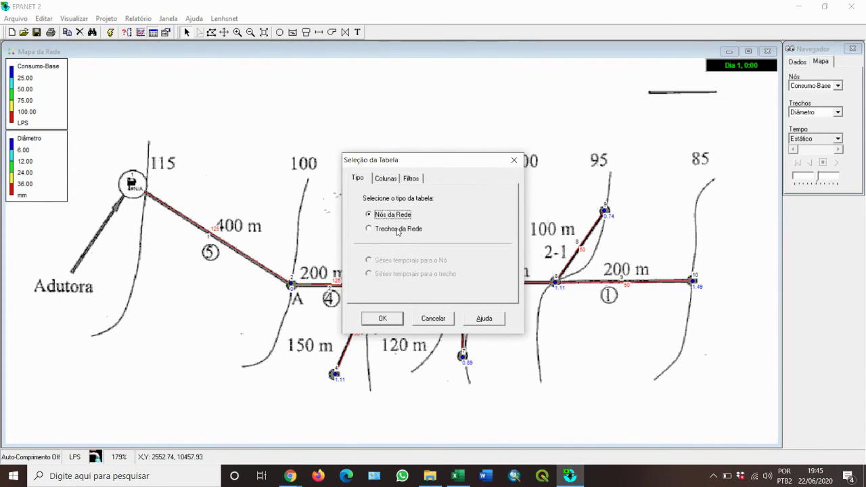
{"action": "left_click", "coordinate": [398, 230]}
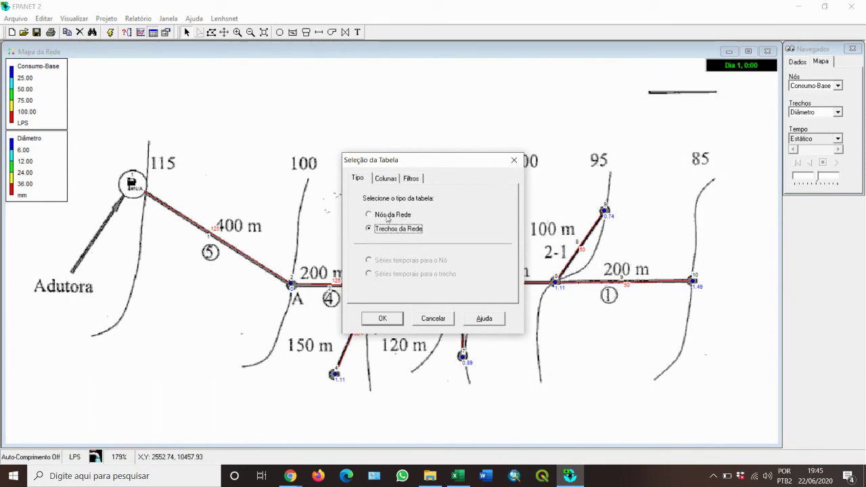
{"action": "left_click", "coordinate": [385, 179]}
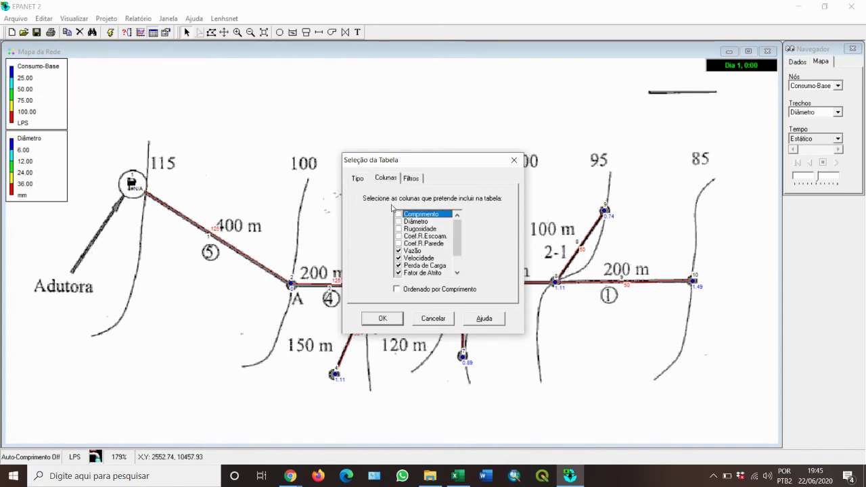
{"action": "left_click", "coordinate": [398, 214]}
{"action": "left_click", "coordinate": [398, 222]}
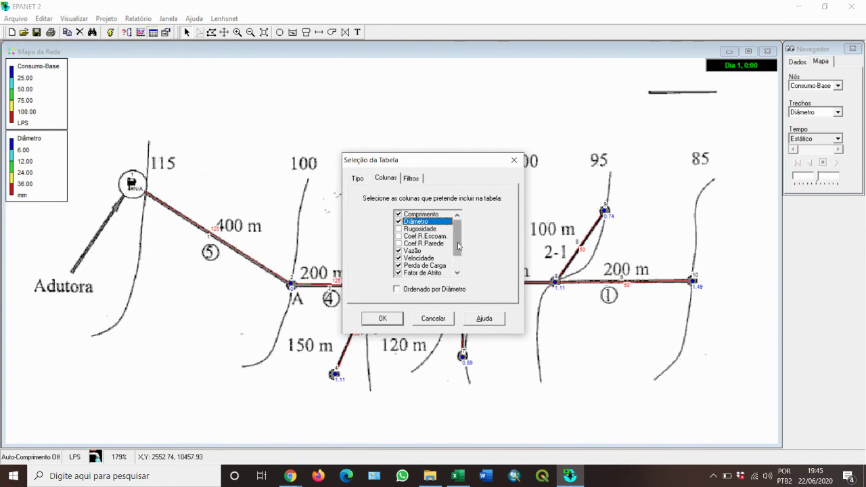
{"action": "left_click_drag", "start_coordinate": [457, 254], "coordinate": [456, 269]}
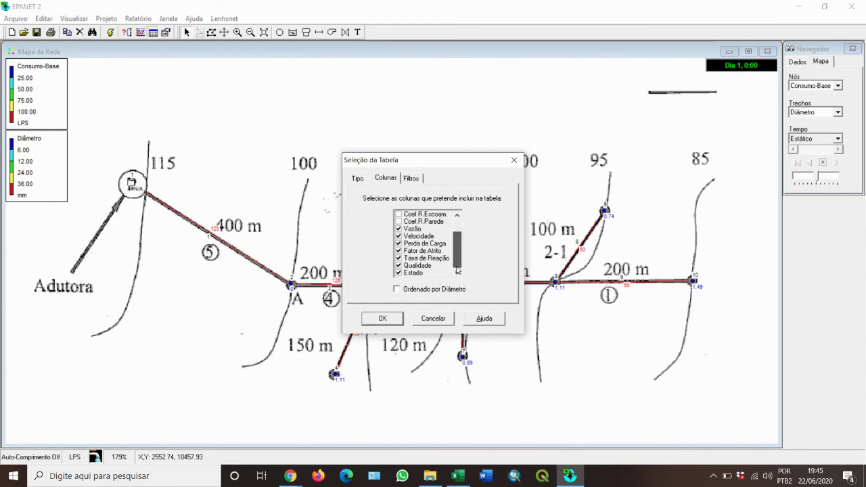
{"action": "left_click", "coordinate": [398, 265]}
{"action": "left_click", "coordinate": [398, 273]}
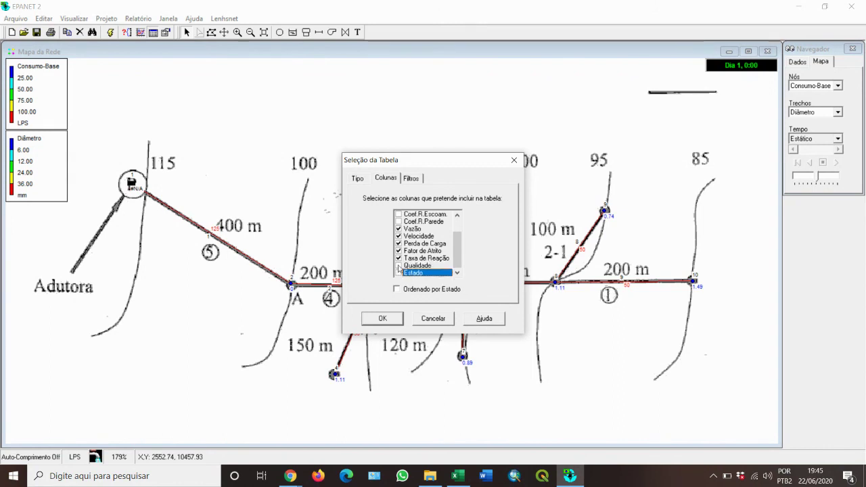
{"action": "left_click", "coordinate": [398, 258]}
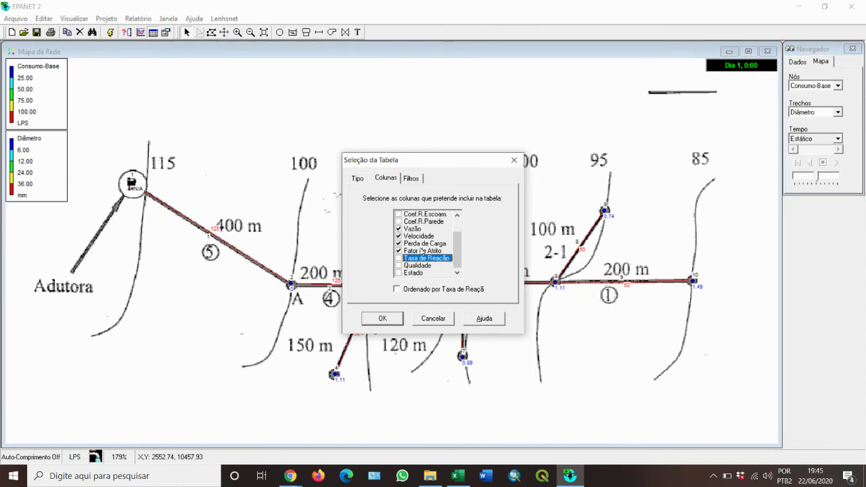
{"action": "left_click", "coordinate": [397, 318]}
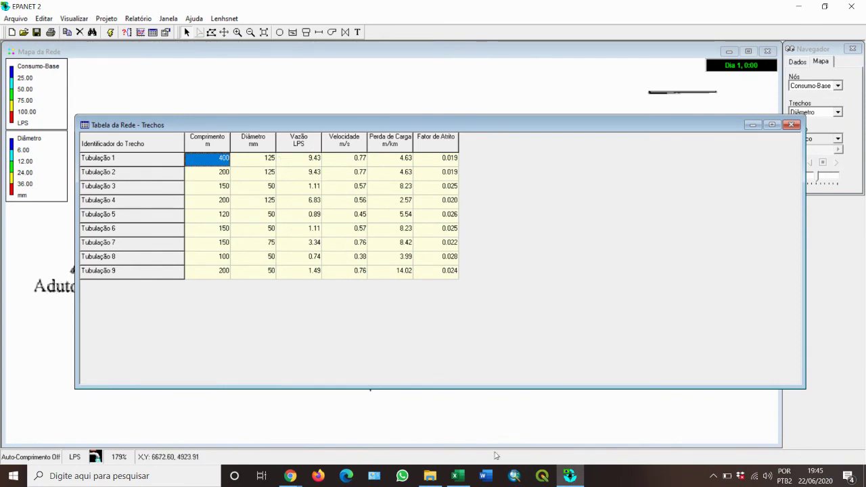
- Compare the Montante flows in E4:E12 and velocities in G4:G12 of Excel's Plan1 sheet with EPANET's pipe table
{"action": "left_click", "coordinate": [459, 477]}
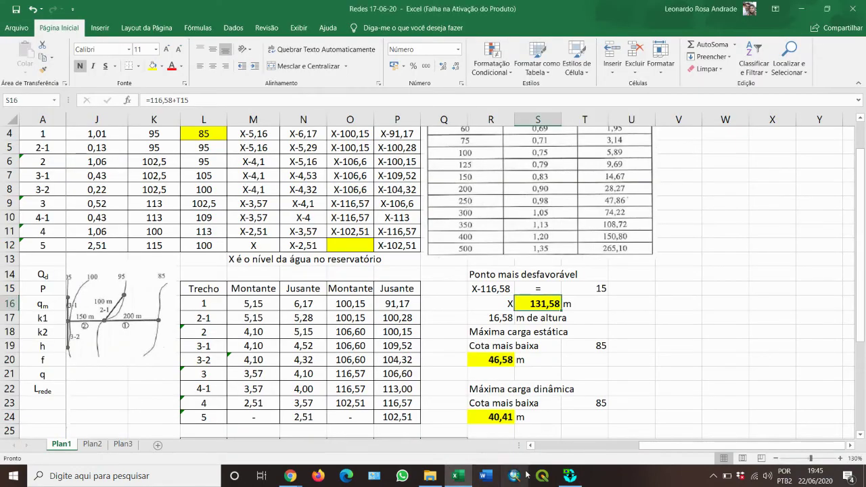
{"action": "left_click", "coordinate": [562, 449]}
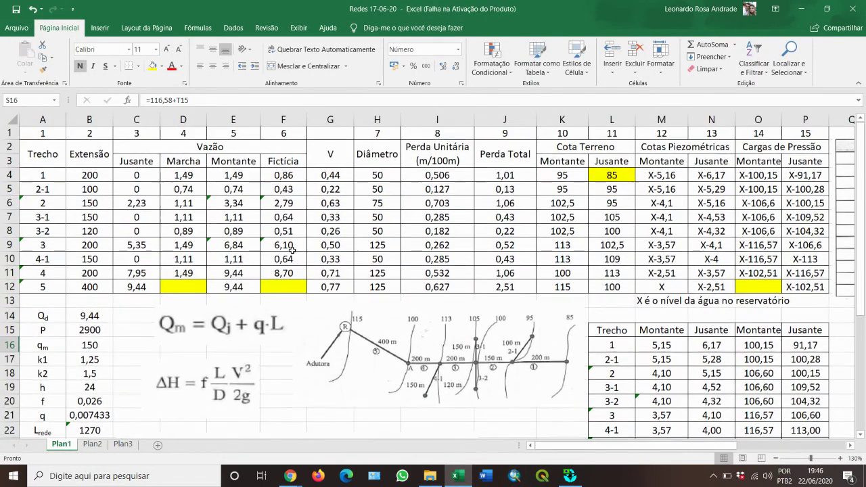
{"action": "scroll", "coordinate": [292, 249], "scroll_direction": "up", "scroll_amount": 1}
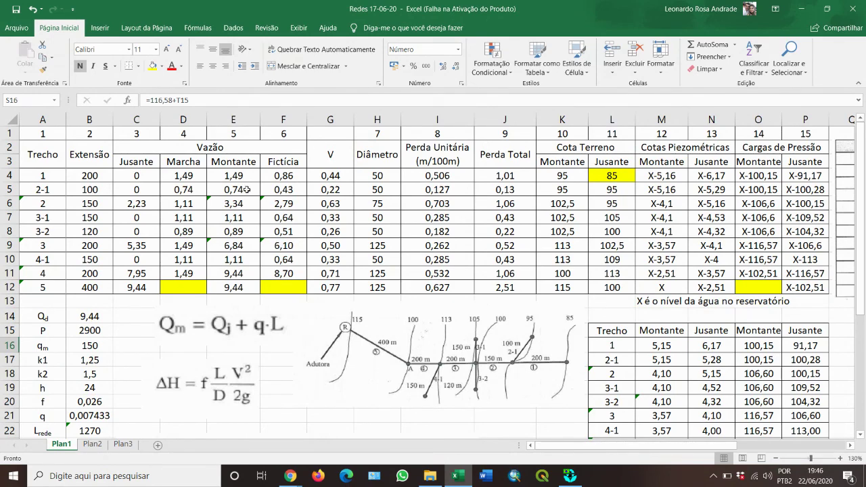
{"action": "left_click_drag", "start_coordinate": [250, 176], "coordinate": [252, 284]}
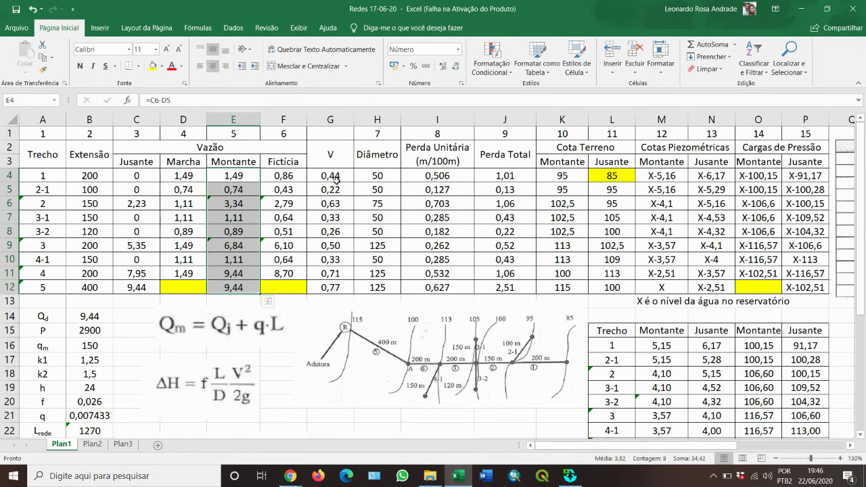
{"action": "left_click_drag", "start_coordinate": [334, 177], "coordinate": [341, 289]}
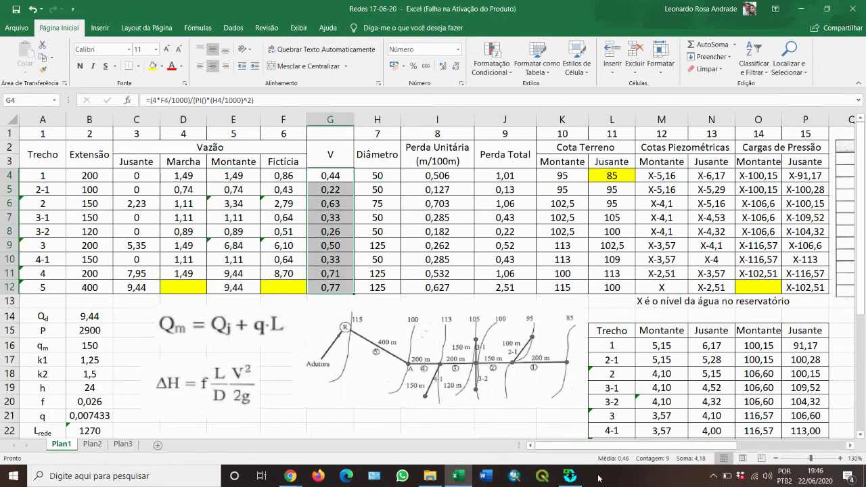
{"action": "left_click", "coordinate": [570, 477]}
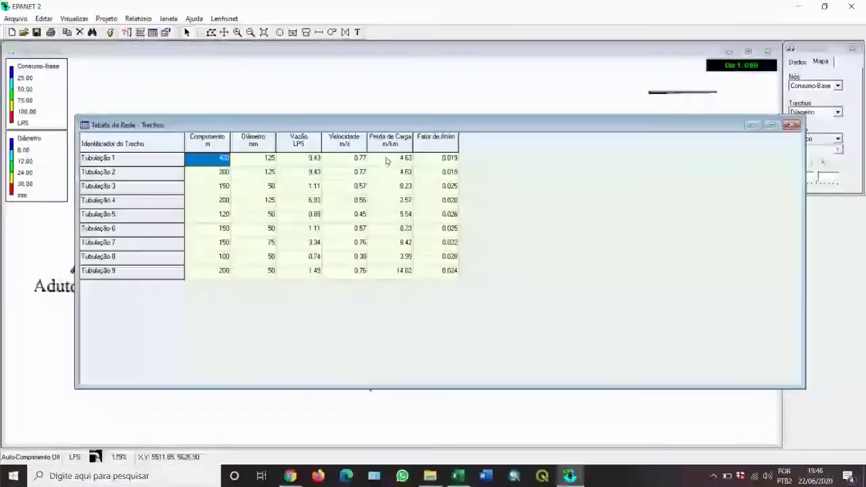
- Compare the unit head losses in I4:I12 and total losses in J4:J12 of Excel's Plan1 sheet with EPANET's Perda de Carga
{"action": "left_click", "coordinate": [457, 475]}
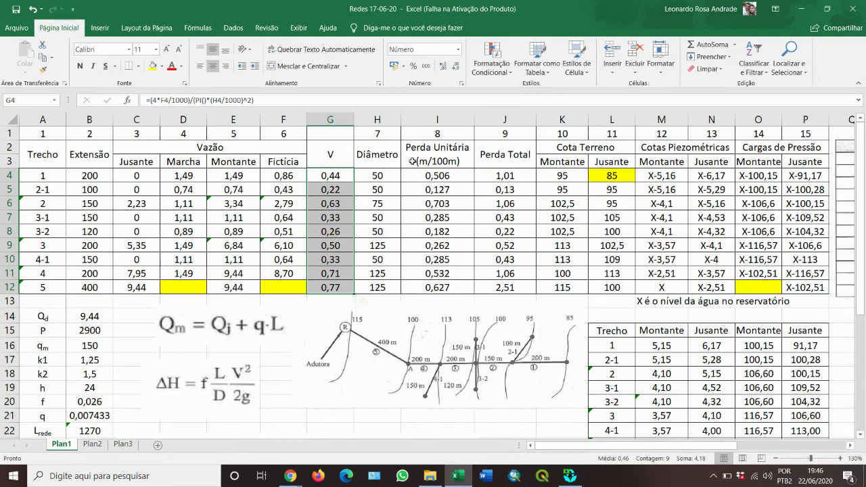
{"action": "left_click_drag", "start_coordinate": [439, 177], "coordinate": [447, 286]}
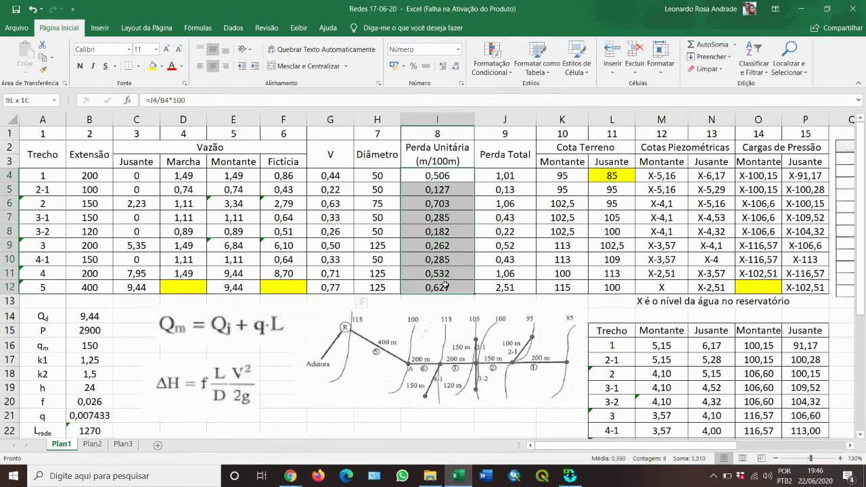
{"action": "left_click", "coordinate": [499, 178]}
{"action": "left_click_drag", "start_coordinate": [499, 183], "coordinate": [503, 287]}
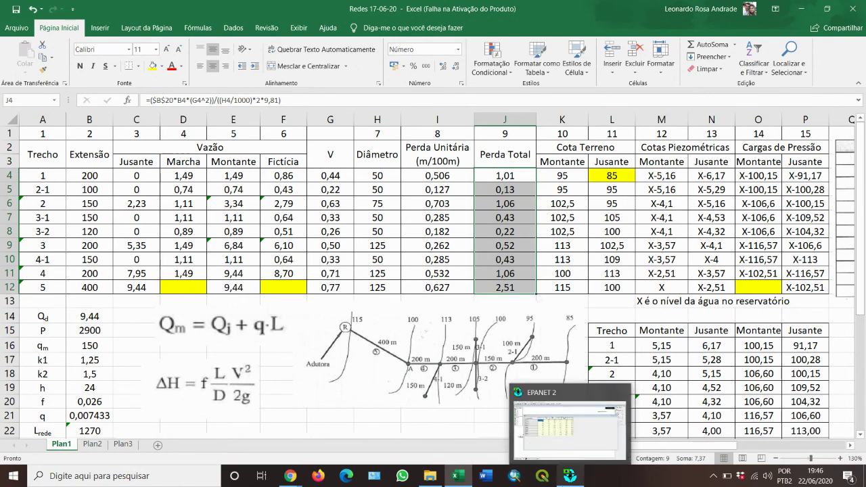
{"action": "left_click", "coordinate": [569, 475]}
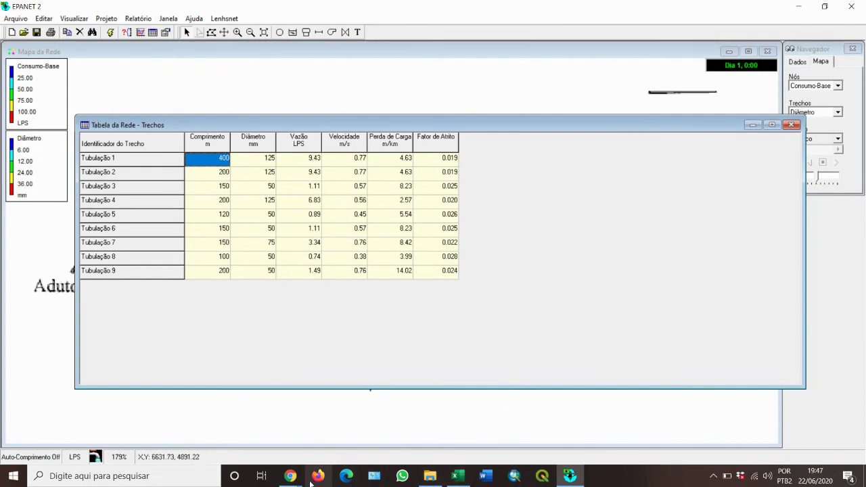
- Switch to the exercise PDF in Chrome and examine the given design data, including the pipe material and friction factor
{"action": "left_click", "coordinate": [290, 476]}
{"action": "left_click", "coordinate": [238, 394]}
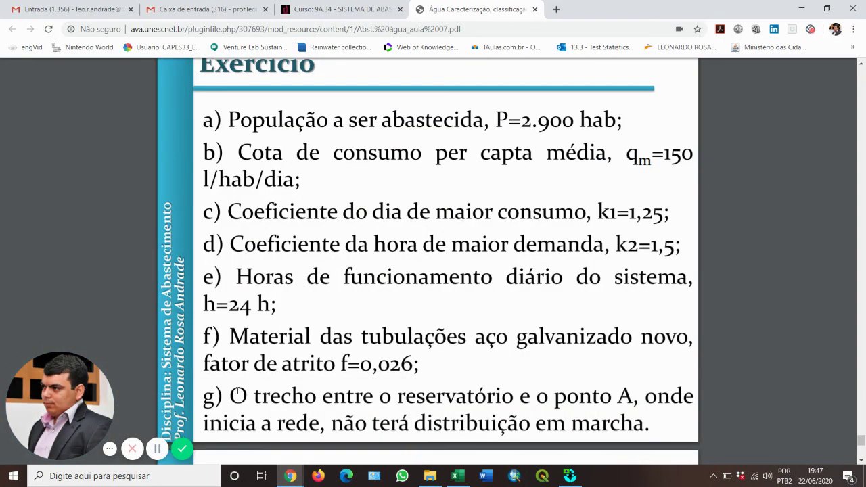